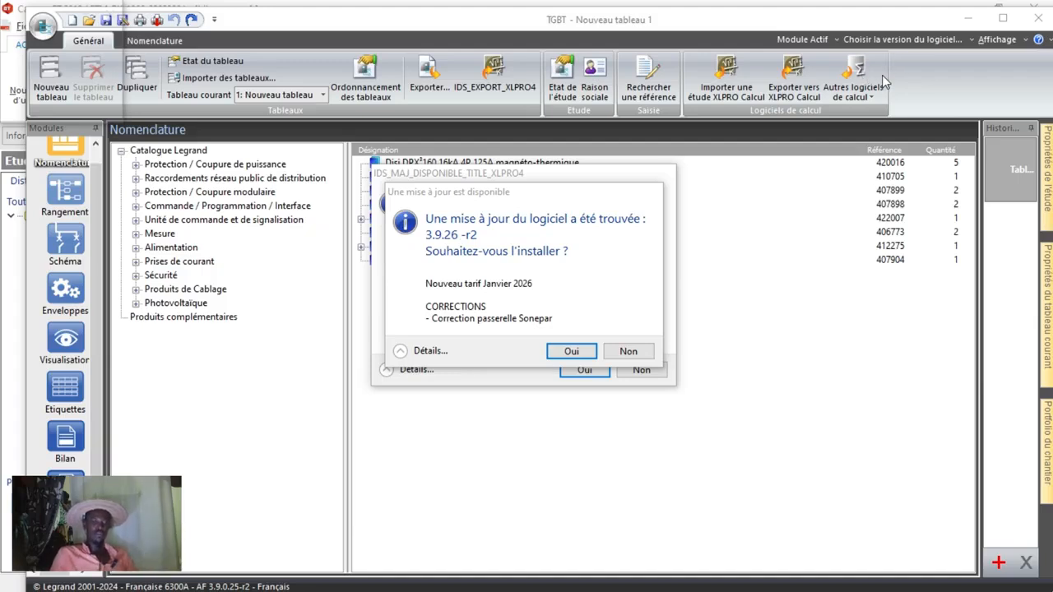
Decline both software updates and review the TGBT board's parts list and device arrangement by level.
{"action": "left_click", "coordinate": [629, 352]}
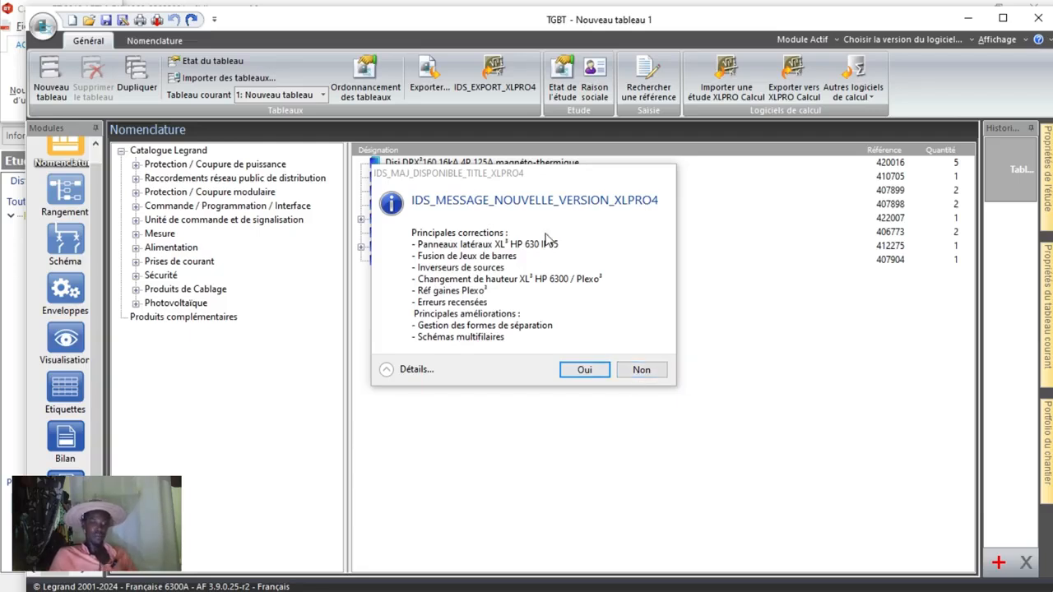
{"action": "left_click", "coordinate": [657, 369]}
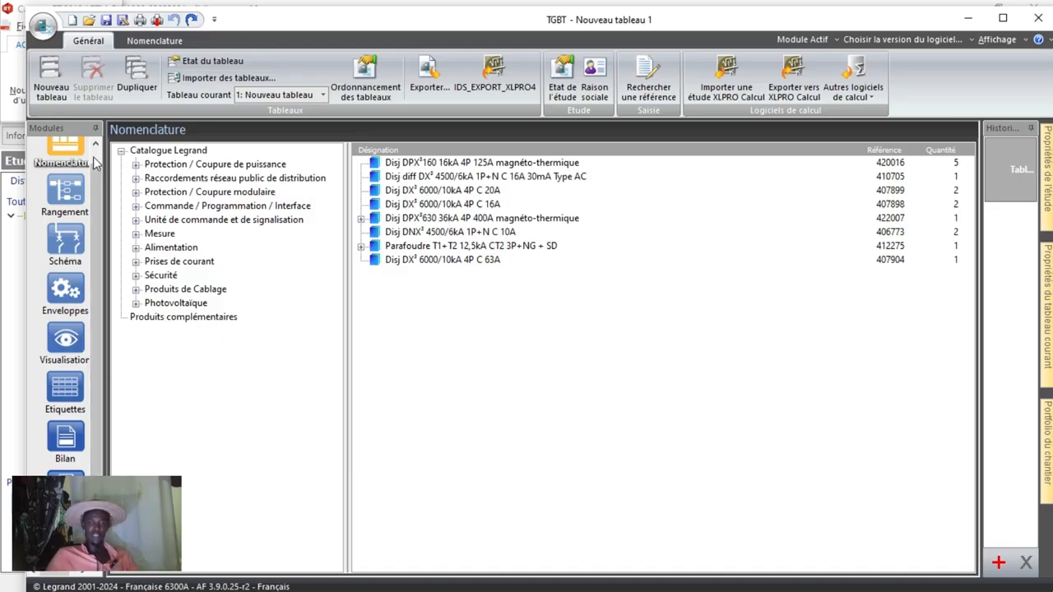
{"action": "left_click", "coordinate": [67, 194]}
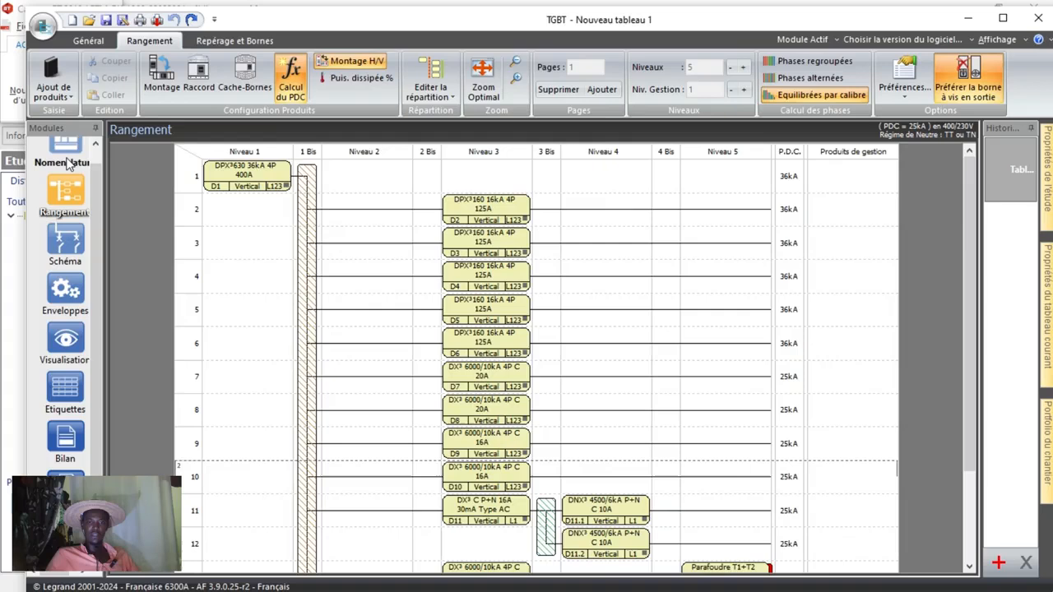
{"action": "left_click", "coordinate": [66, 163]}
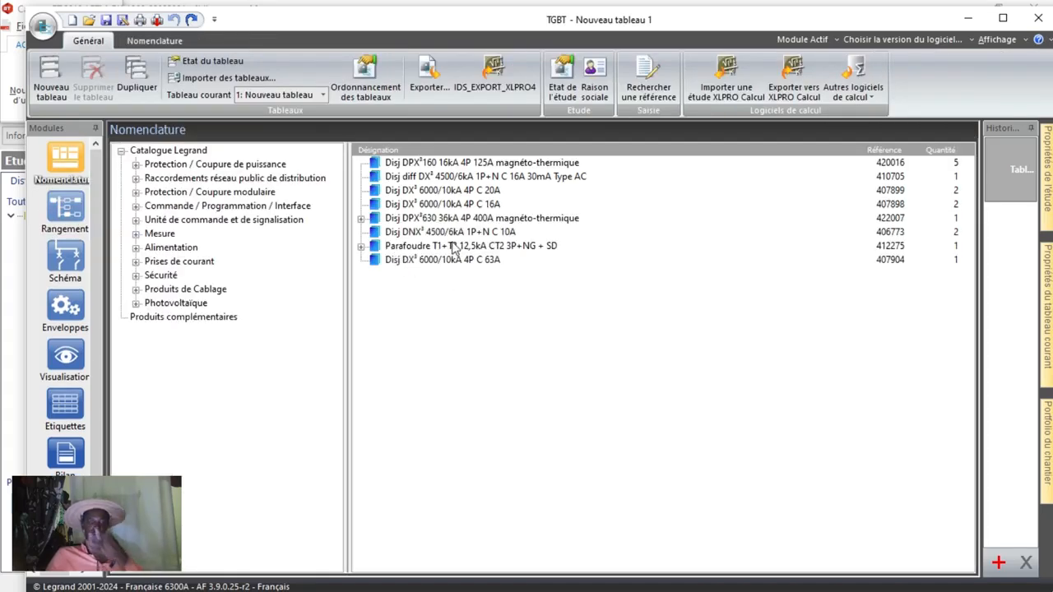
{"action": "left_click", "coordinate": [66, 207]}
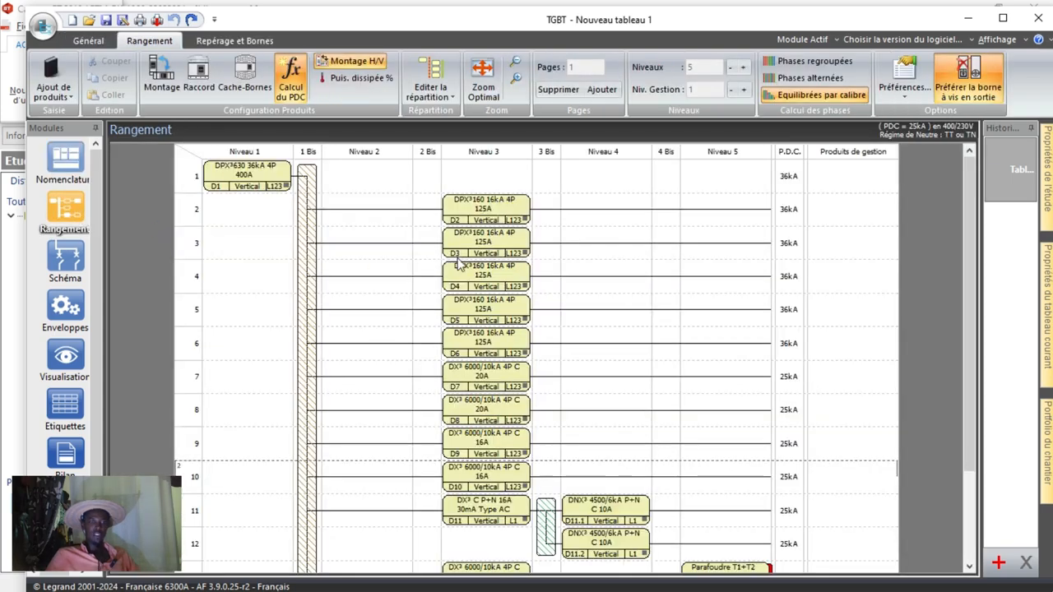
{"action": "scroll", "coordinate": [459, 300], "scroll_direction": "down", "scroll_amount": 1}
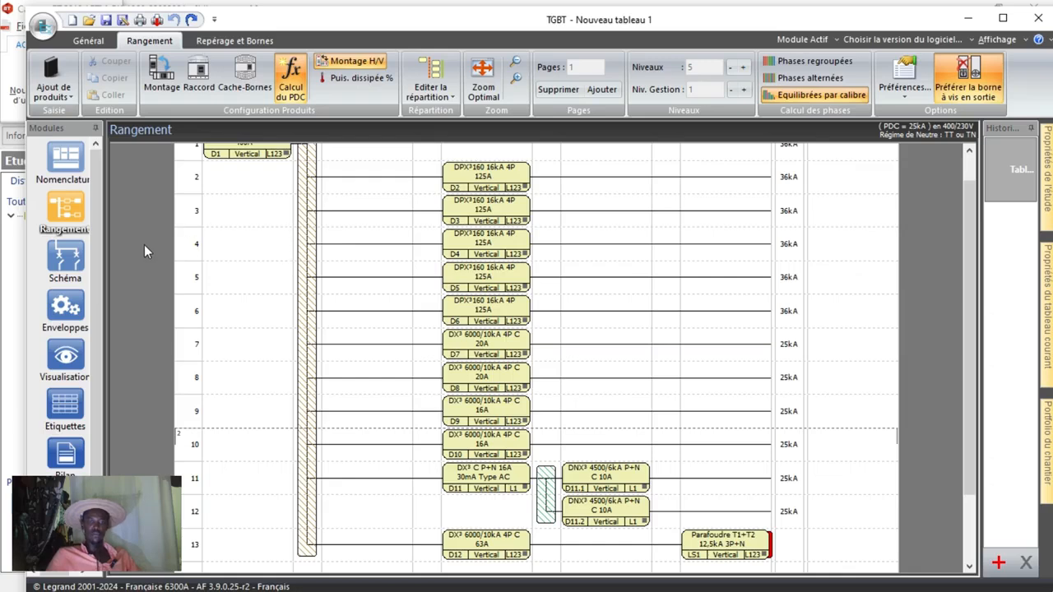
Review the TGBT board's schematic, its enclosure configuration and the front-view layout of the enclosure.
{"action": "left_click", "coordinate": [65, 262]}
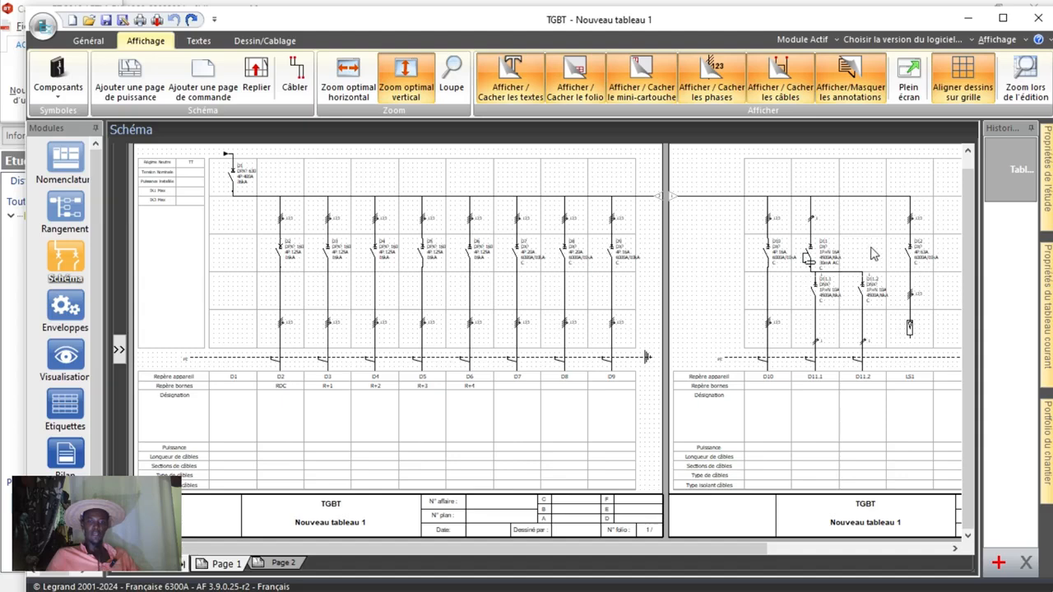
{"action": "left_click", "coordinate": [66, 310]}
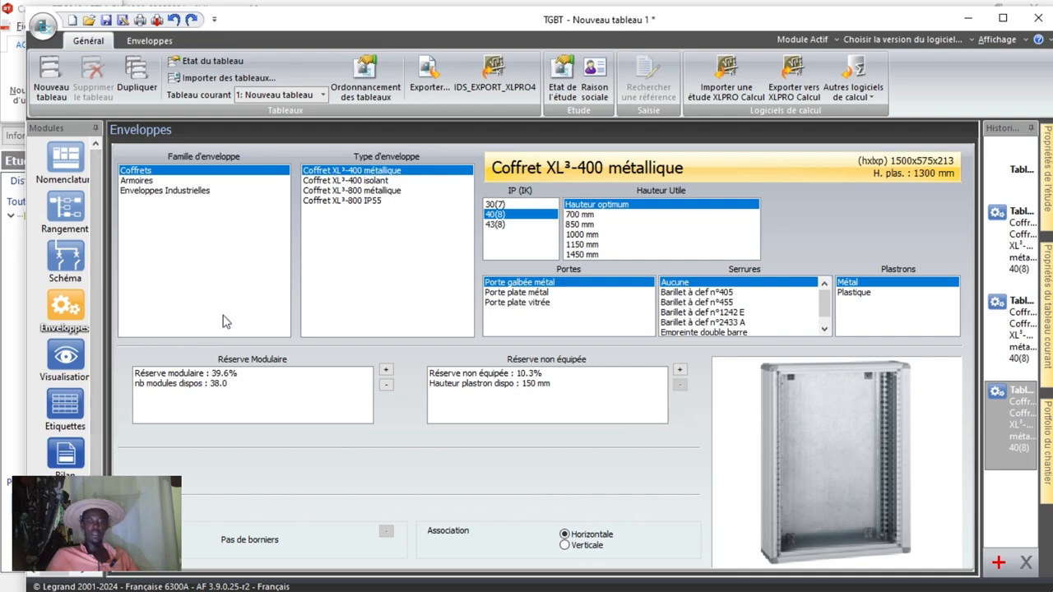
{"action": "left_click", "coordinate": [66, 355]}
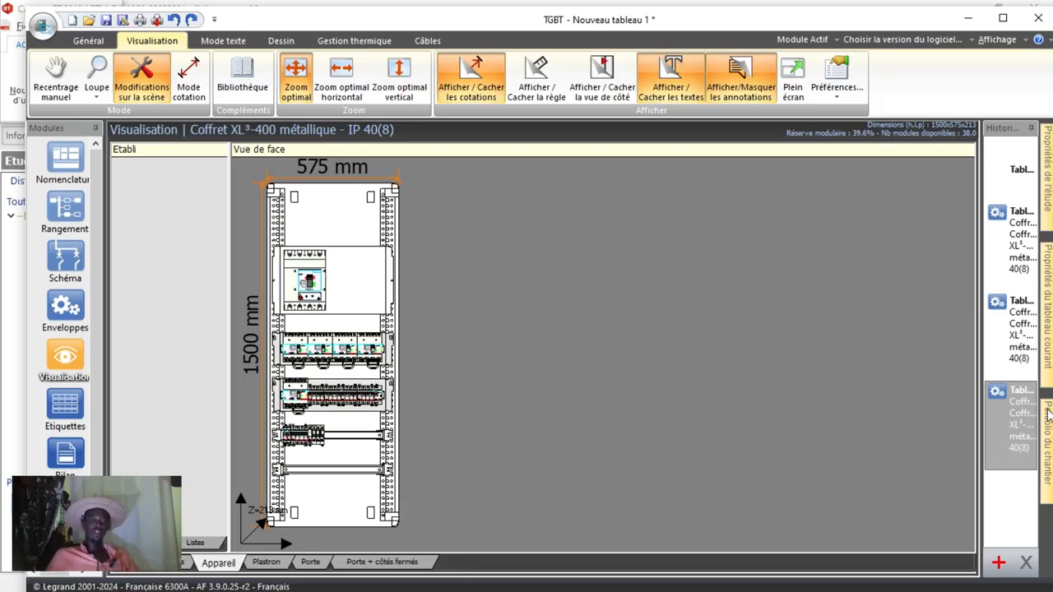
Switch to Caneco-BT and look through the circuit table of the TD EDICULE distribution.
{"action": "left_click", "coordinate": [969, 39]}
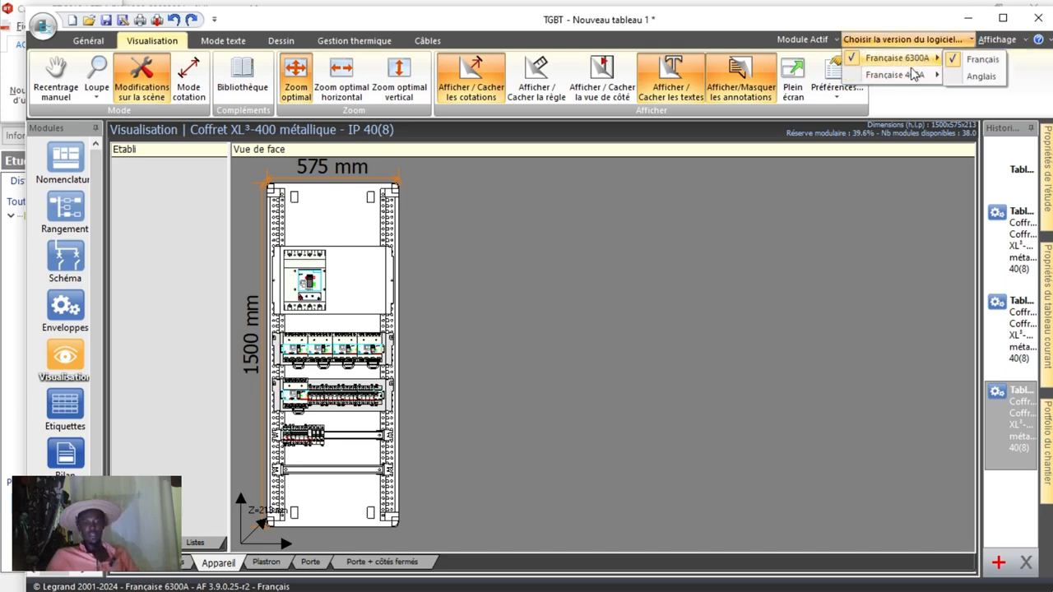
{"action": "left_click", "coordinate": [968, 19]}
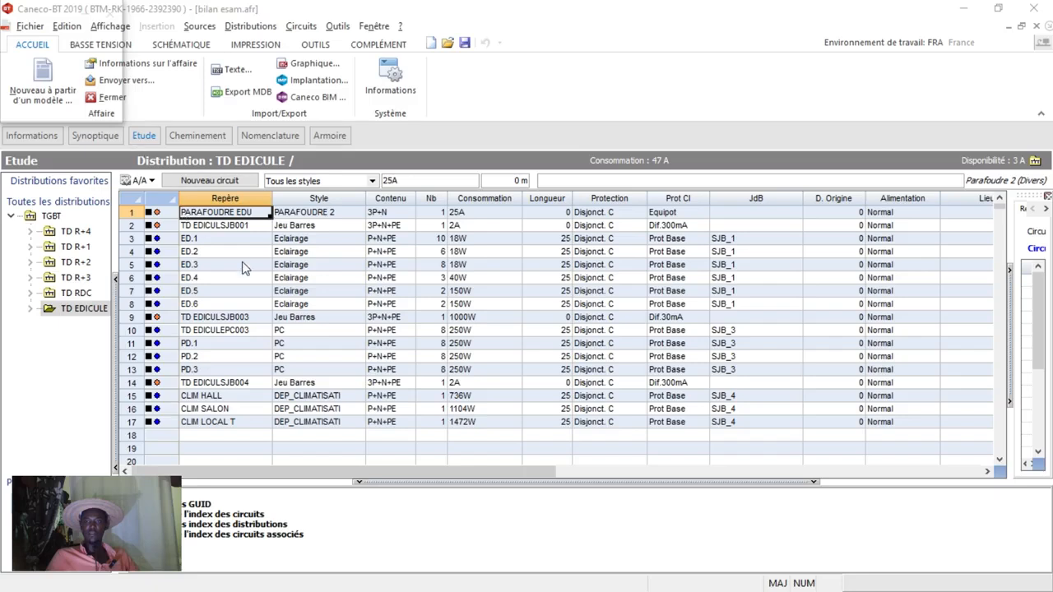
{"action": "scroll", "coordinate": [230, 284], "scroll_direction": "down", "scroll_amount": 6}
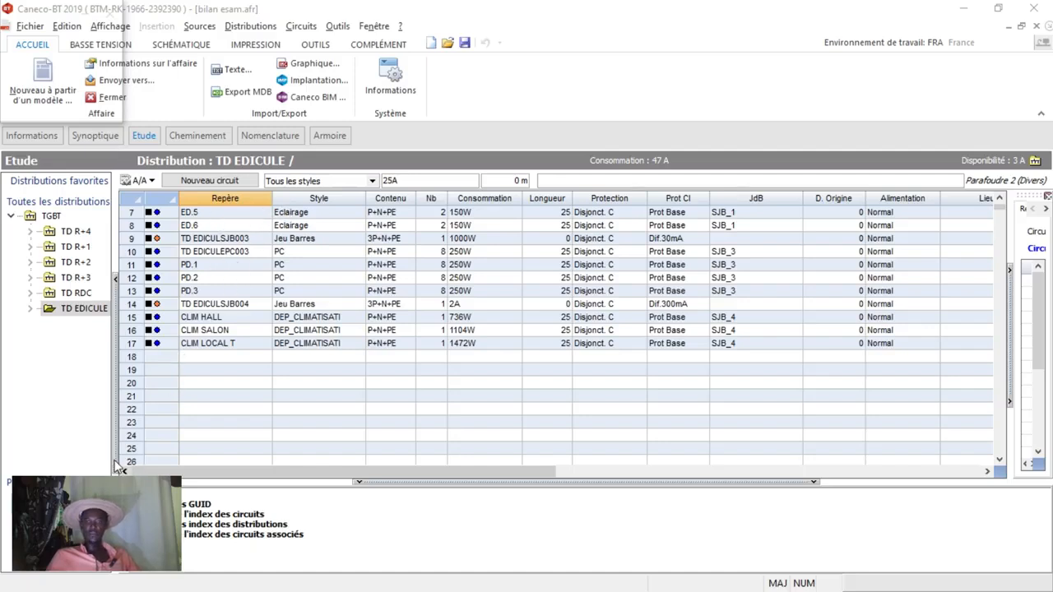
Display the TGBT distribution as a board single-line diagram (Unifilaire tableau) and bring up the schematic options.
{"action": "left_click", "coordinate": [50, 217]}
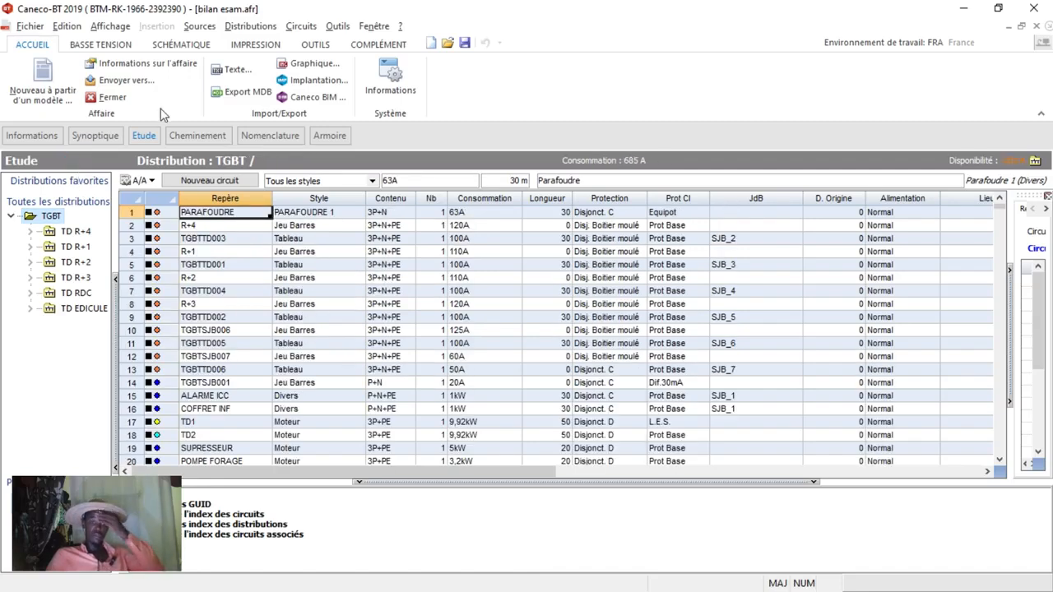
{"action": "left_click", "coordinate": [111, 27]}
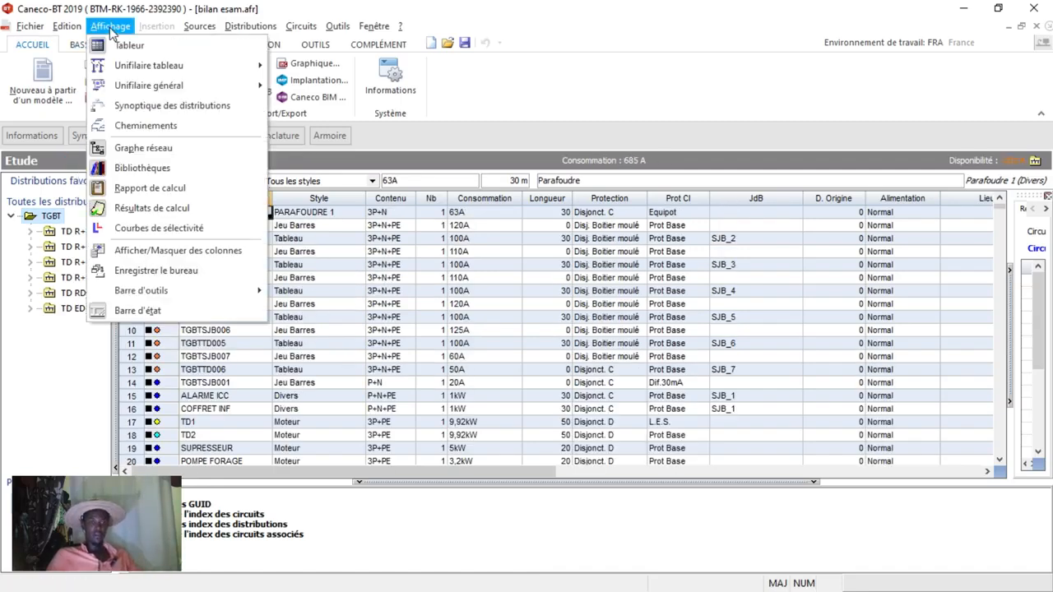
{"action": "left_click", "coordinate": [135, 68]}
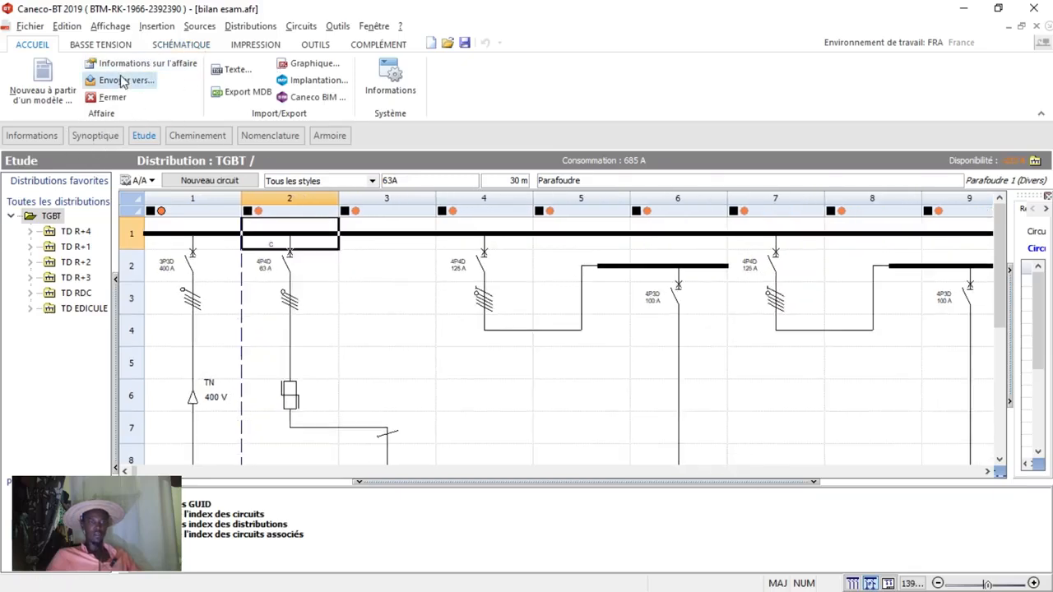
{"action": "left_click", "coordinate": [182, 45]}
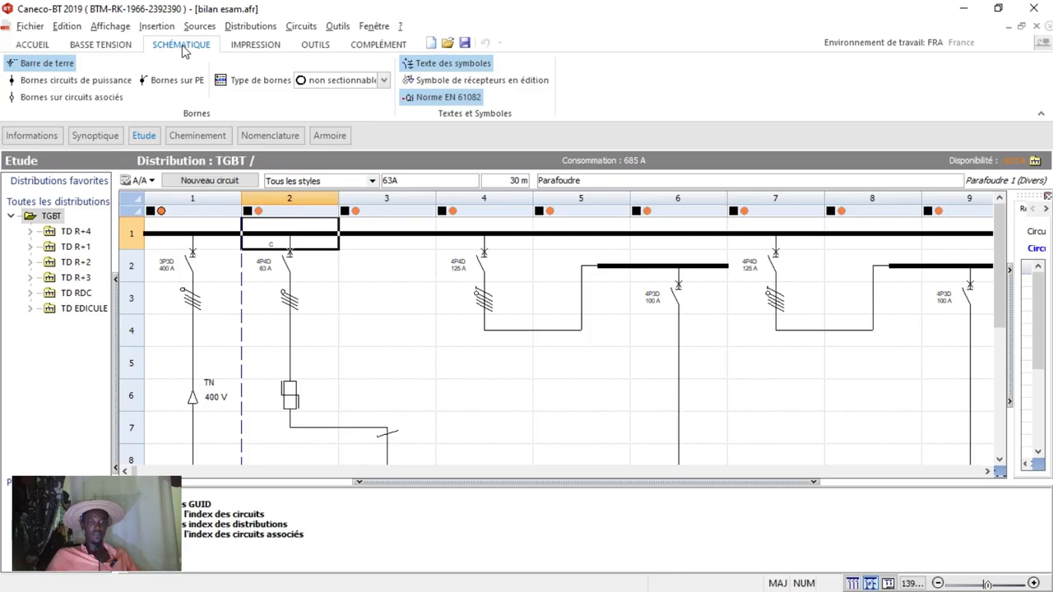
Display the general single-line diagram (Unifilaire général) for TGBT and look through its circuits.
{"action": "left_click", "coordinate": [110, 27]}
{"action": "left_click", "coordinate": [133, 87]}
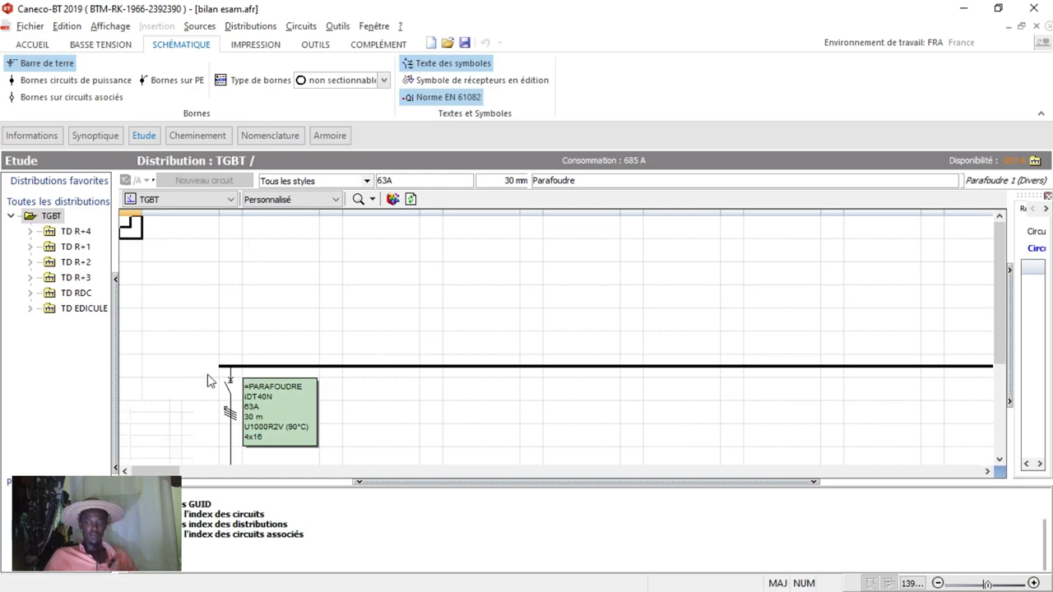
{"action": "scroll", "coordinate": [220, 324], "scroll_direction": "down", "scroll_amount": 3, "text": "ctrl"}
{"action": "left_click", "coordinate": [178, 303]}
{"action": "scroll", "coordinate": [604, 361], "scroll_direction": "down", "scroll_amount": 3}
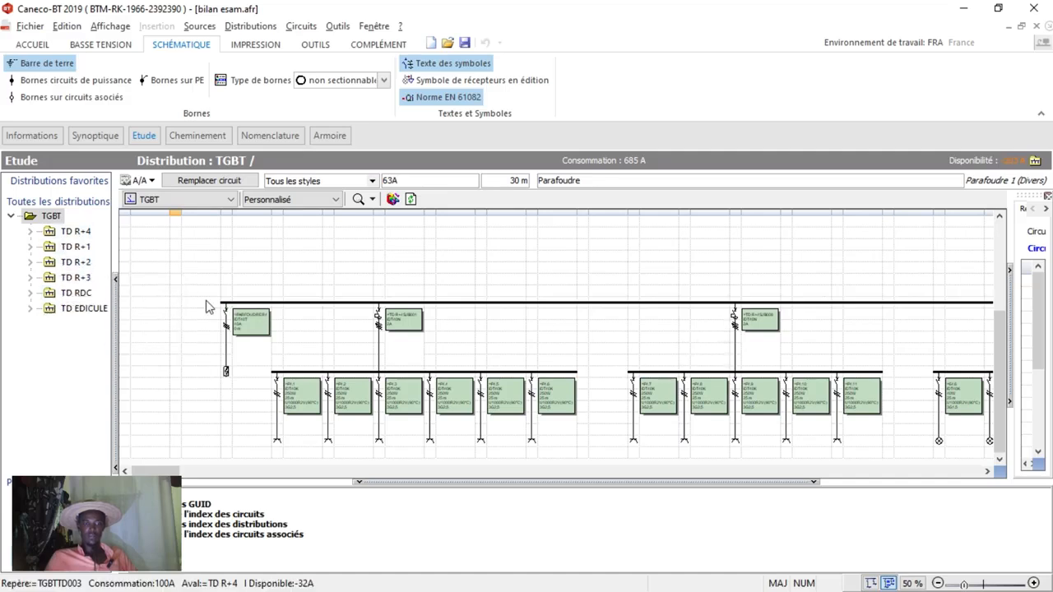
Switch to the RDC ESAM project in DIALux evo and examine the lit basketball court in 3D.
{"action": "left_click", "coordinate": [967, 17]}
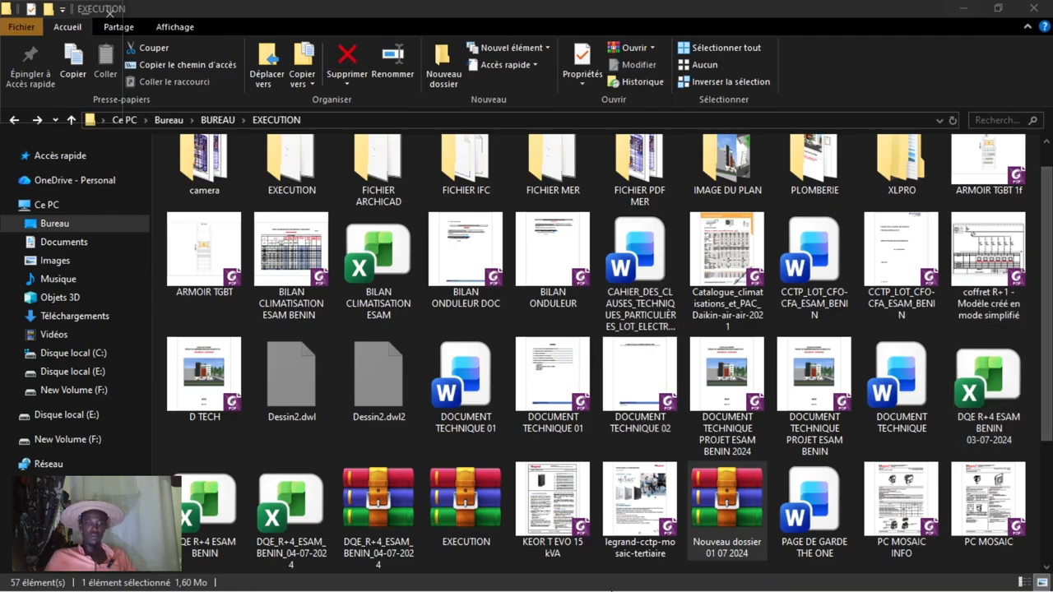
{"action": "left_click", "coordinate": [965, 10]}
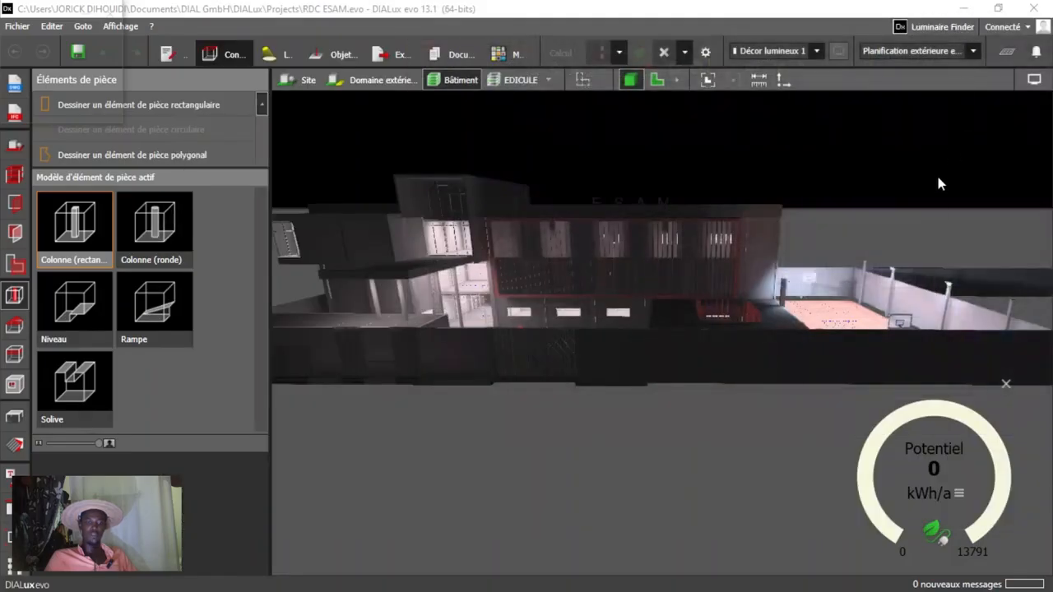
{"action": "left_click_drag", "start_coordinate": [586, 364], "coordinate": [409, 340]}
{"action": "right_click_drag", "start_coordinate": [699, 405], "coordinate": [744, 326]}
{"action": "right_click_drag", "start_coordinate": [692, 362], "coordinate": [678, 384]}
{"action": "scroll", "coordinate": [675, 385], "scroll_direction": "up", "scroll_amount": 5}
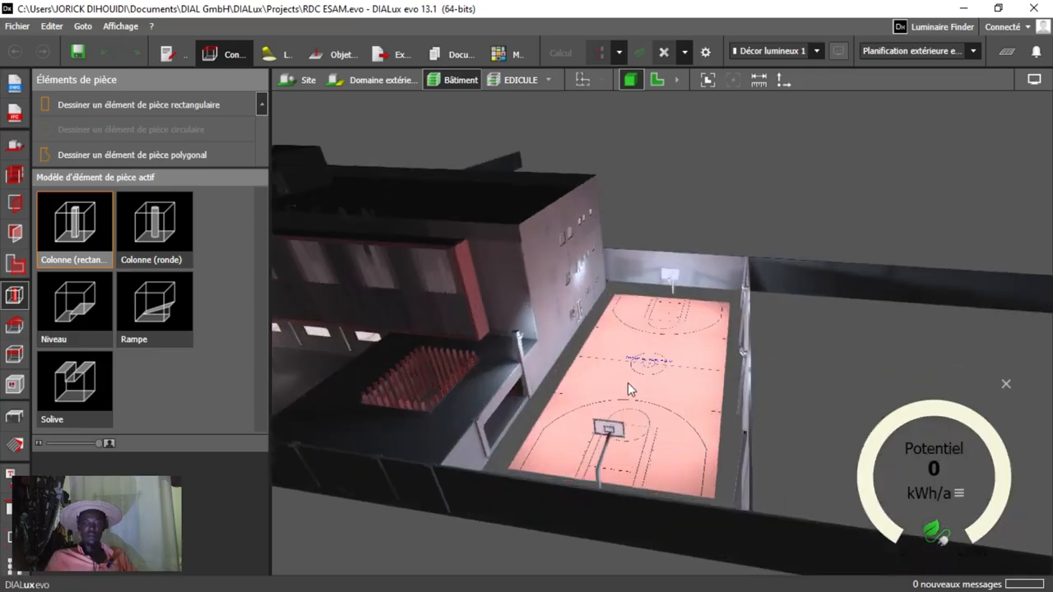
{"action": "scroll", "coordinate": [628, 382], "scroll_direction": "up", "scroll_amount": 6}
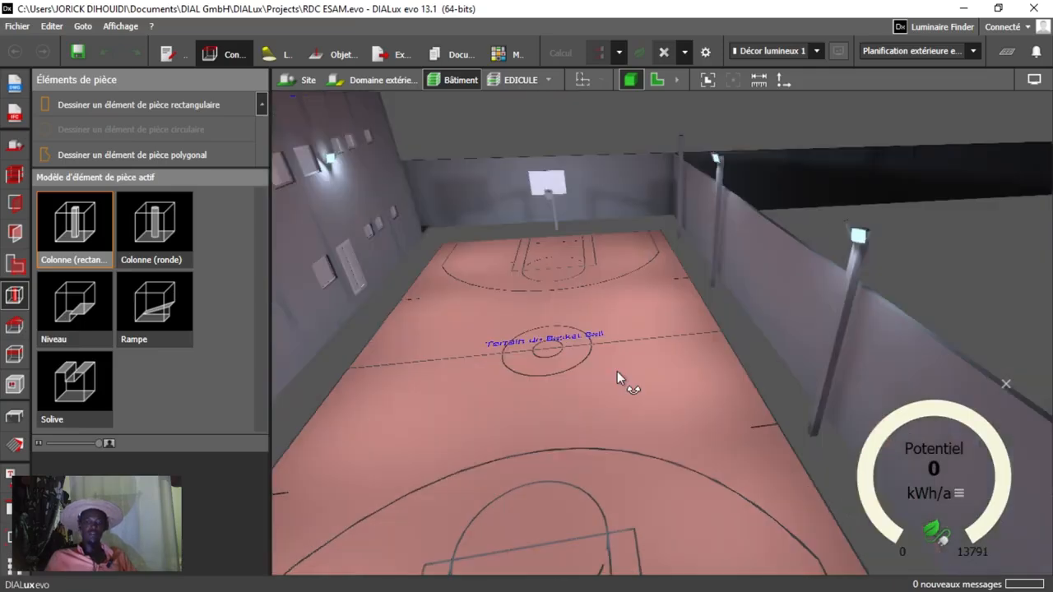
{"action": "mouse_move", "coordinate": [617, 371]}
{"action": "right_mouse_down"}
{"action": "mouse_move", "coordinate": [632, 345]}
{"action": "mouse_move", "coordinate": [621, 361]}
{"action": "right_mouse_up"}
{"action": "scroll", "coordinate": [554, 394], "scroll_direction": "down", "scroll_amount": 5}
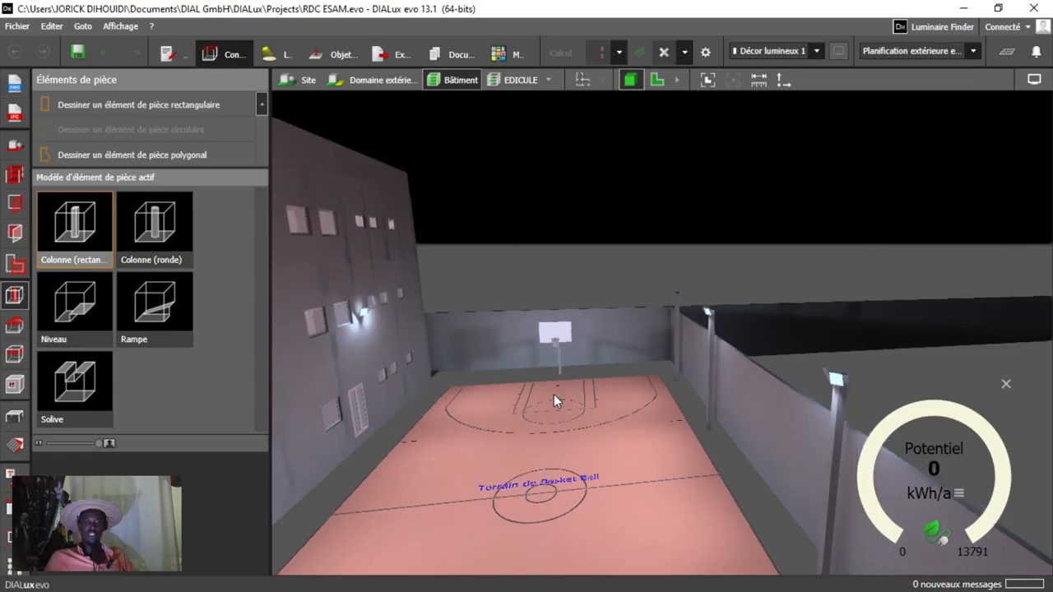
{"action": "scroll", "coordinate": [524, 396], "scroll_direction": "up", "scroll_amount": 5}
{"action": "right_click_drag", "start_coordinate": [710, 378], "coordinate": [778, 419]}
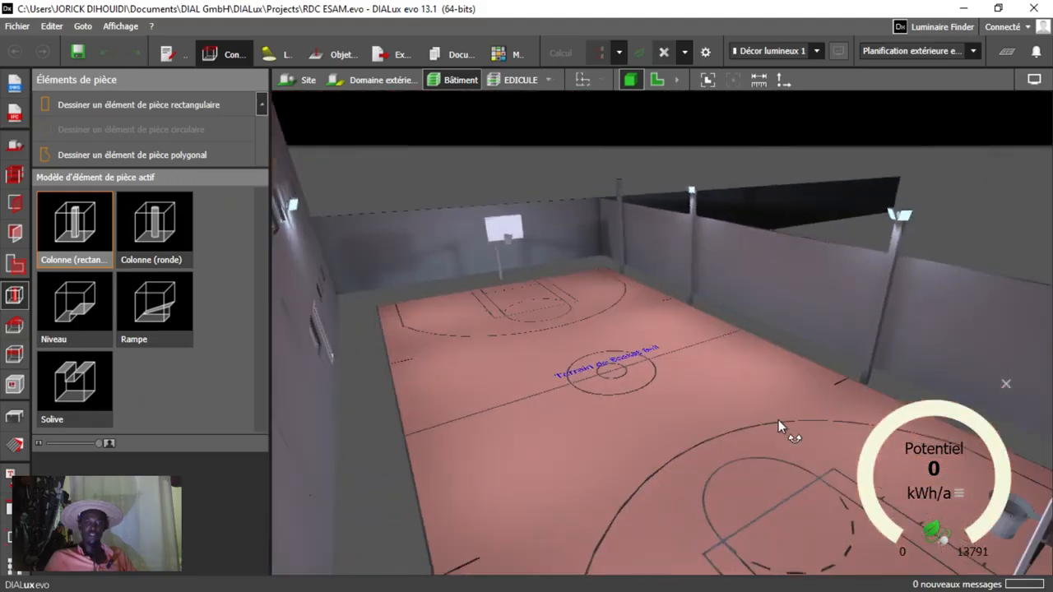
Show the lighting calculation results over the basketball court, inspect them and hide them again.
{"action": "left_click", "coordinate": [1006, 53]}
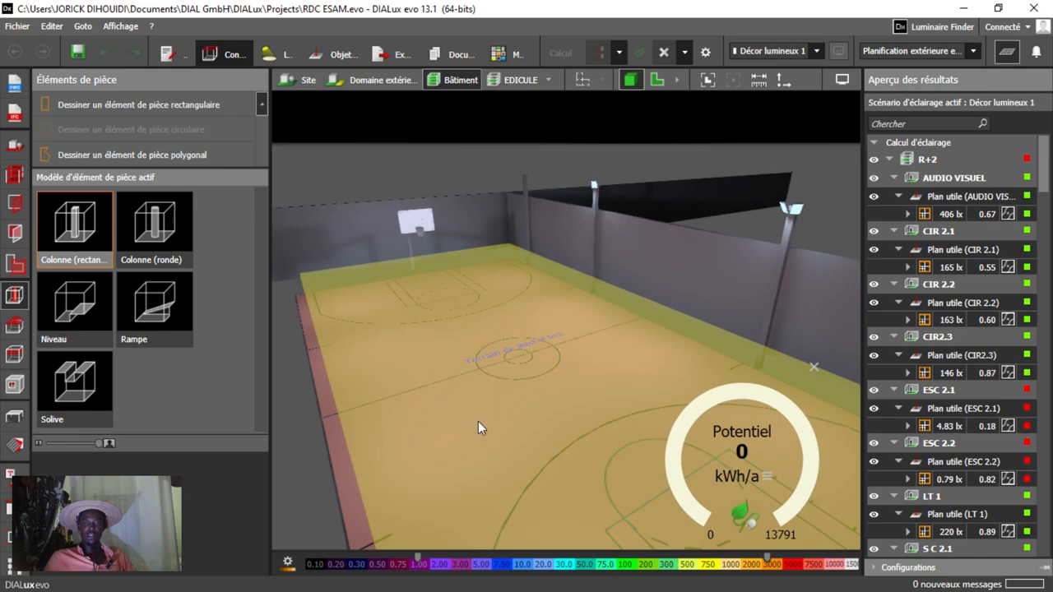
{"action": "left_click_drag", "start_coordinate": [478, 421], "coordinate": [547, 422]}
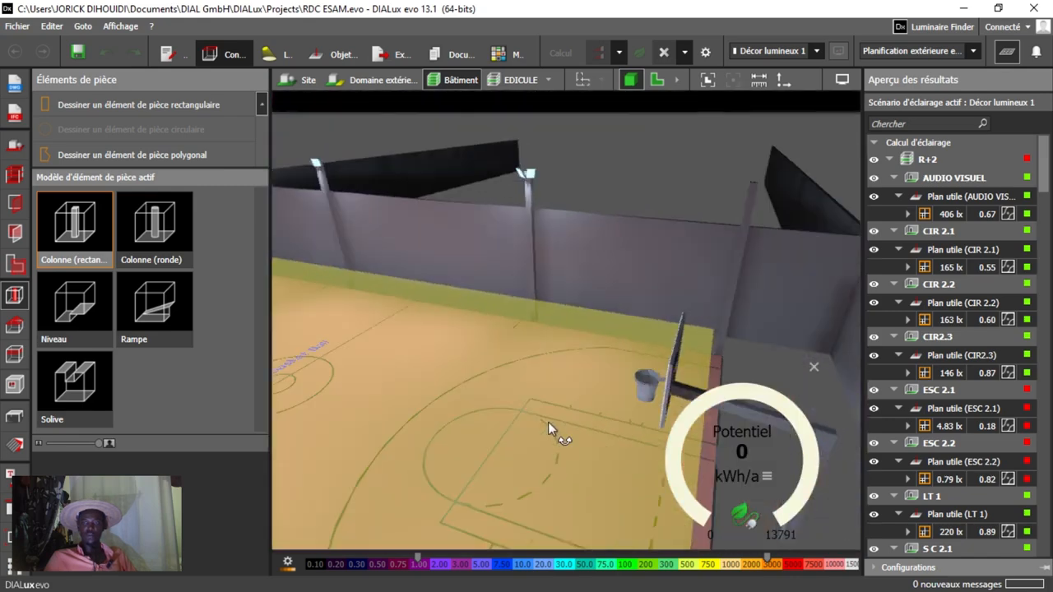
{"action": "left_click", "coordinate": [1007, 52]}
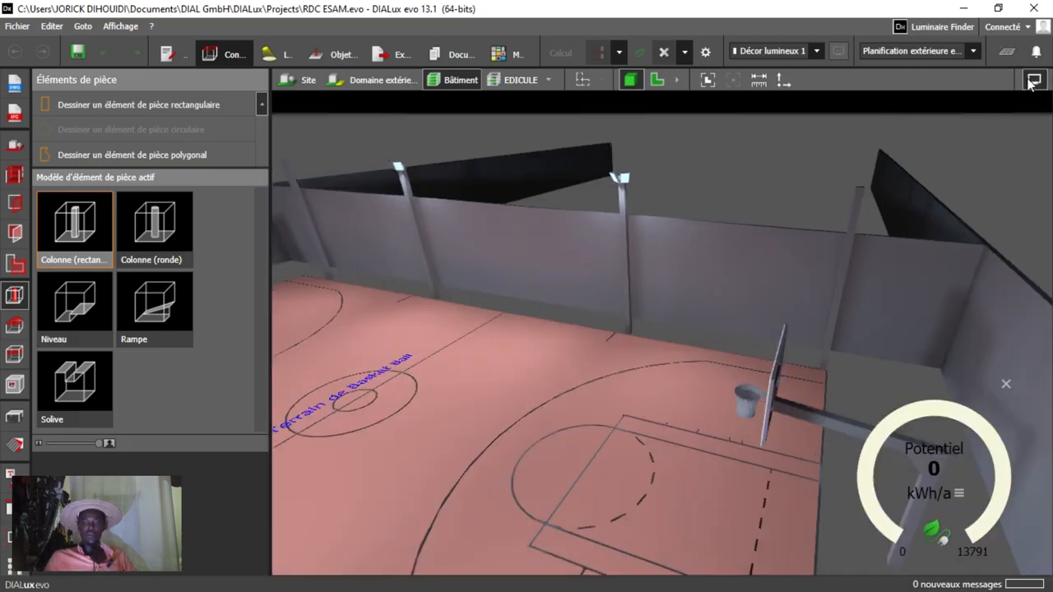
Turn on the display of the luminaires' aiming lines in the 3D view.
{"action": "left_click", "coordinate": [1034, 80]}
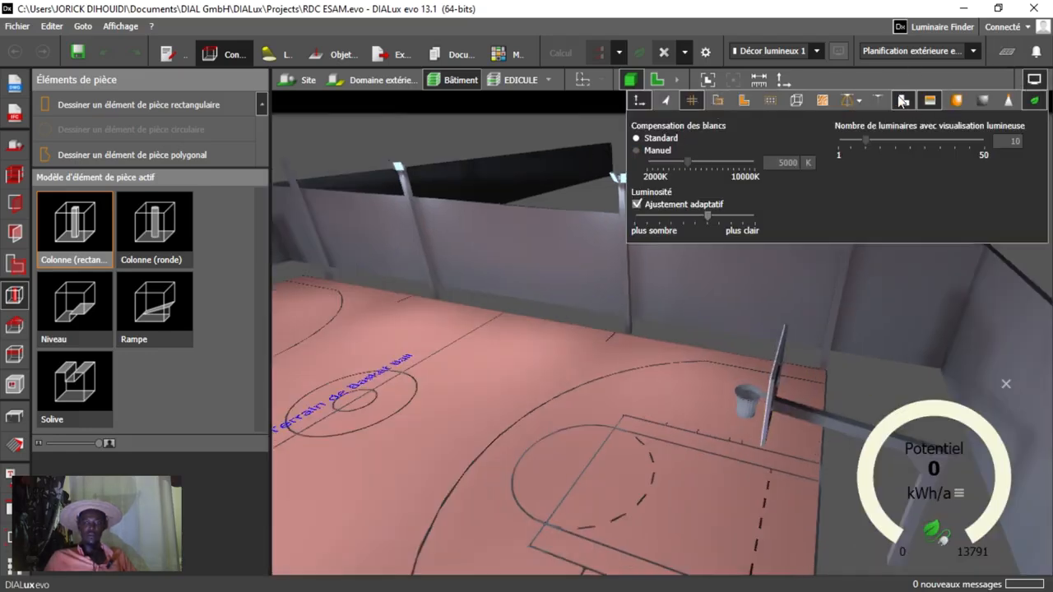
{"action": "left_click", "coordinate": [876, 102]}
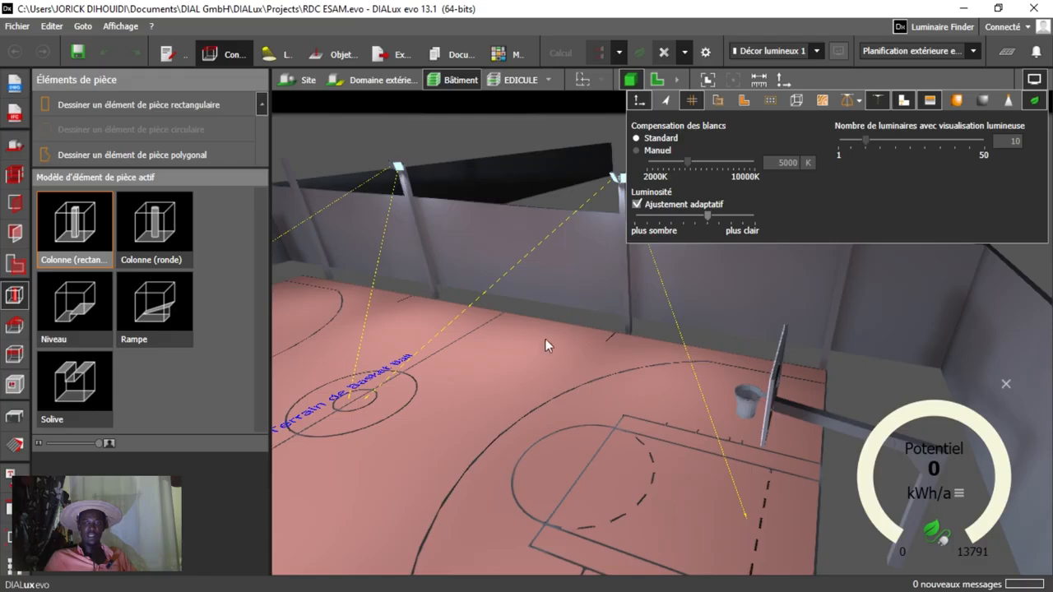
{"action": "left_click", "coordinate": [607, 411]}
Examine the building's exterior in 3D, from the overall site to the main facade and entrance canopy.
{"action": "right_click_drag", "start_coordinate": [580, 320], "coordinate": [724, 415]}
{"action": "scroll", "coordinate": [764, 422], "scroll_direction": "down", "scroll_amount": 2}
{"action": "scroll", "coordinate": [724, 415], "scroll_direction": "down", "scroll_amount": 5}
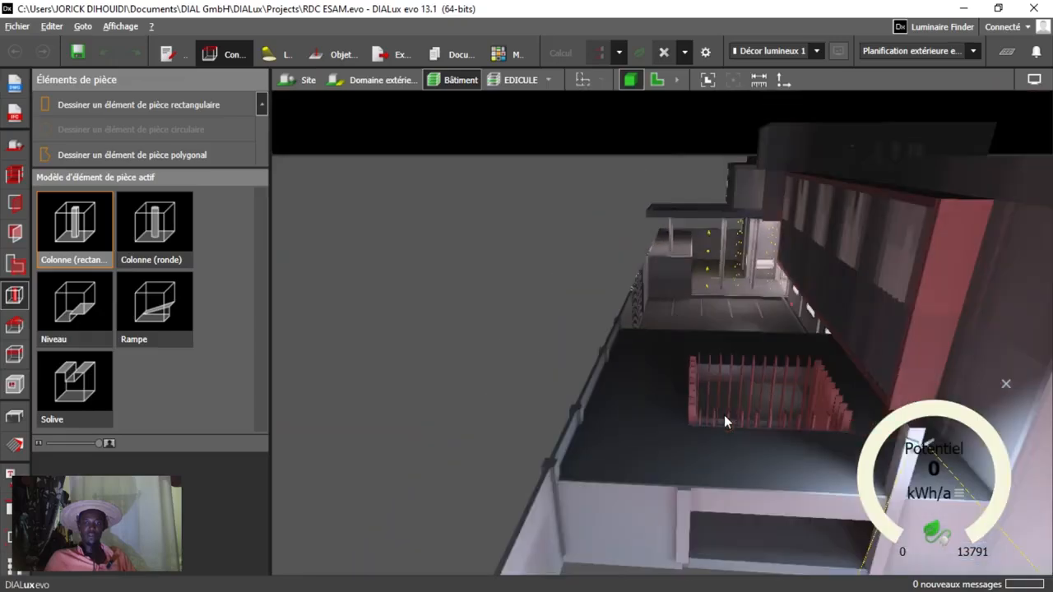
{"action": "right_click_drag", "start_coordinate": [768, 477], "coordinate": [366, 367]}
{"action": "scroll", "coordinate": [778, 428], "scroll_direction": "up", "scroll_amount": 6}
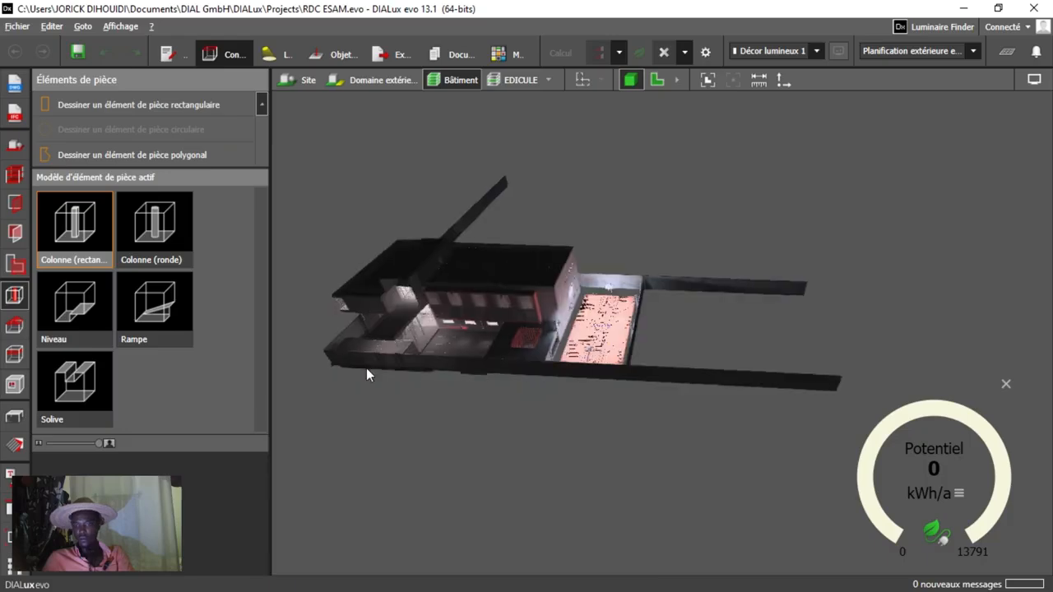
{"action": "middle_click_drag", "start_coordinate": [366, 367], "coordinate": [576, 357]}
{"action": "scroll", "coordinate": [541, 323], "scroll_direction": "up", "scroll_amount": 5}
{"action": "right_click_drag", "start_coordinate": [551, 335], "coordinate": [555, 309]}
{"action": "right_click_drag", "start_coordinate": [479, 402], "coordinate": [553, 368]}
{"action": "scroll", "coordinate": [571, 402], "scroll_direction": "up", "scroll_amount": 2}
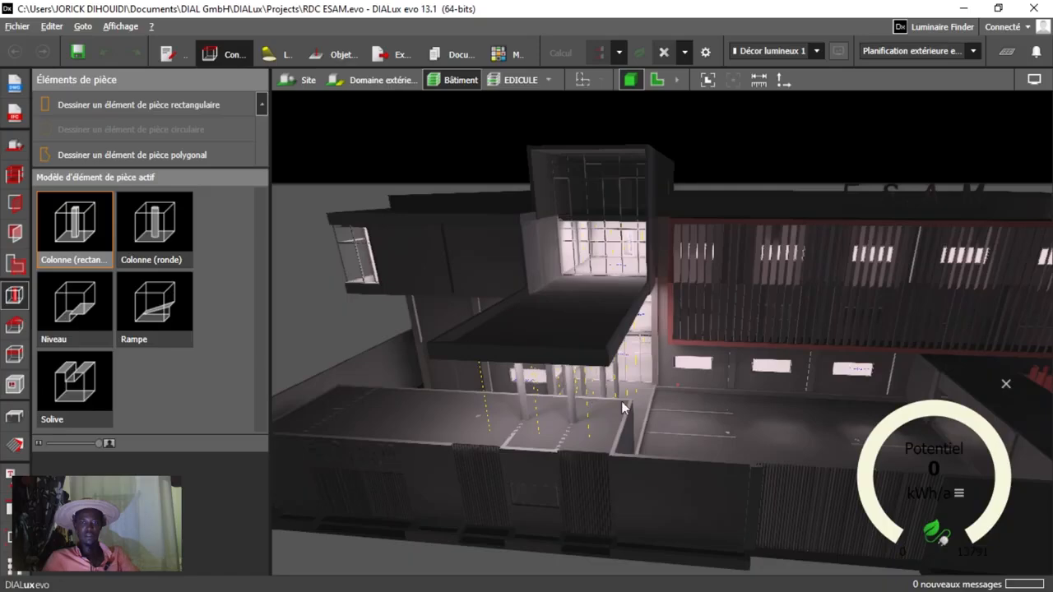
{"action": "right_click_drag", "start_coordinate": [583, 401], "coordinate": [733, 57]}
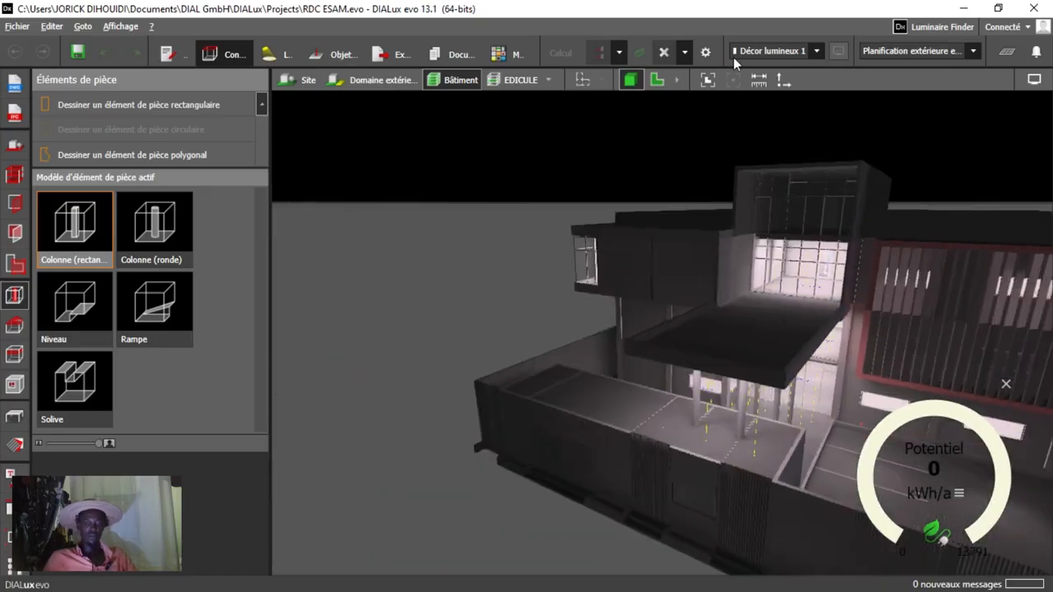
Check the building's floor plan, return to 3D and display only the REZ DE CHAUSSEE storey.
{"action": "left_click", "coordinate": [661, 82]}
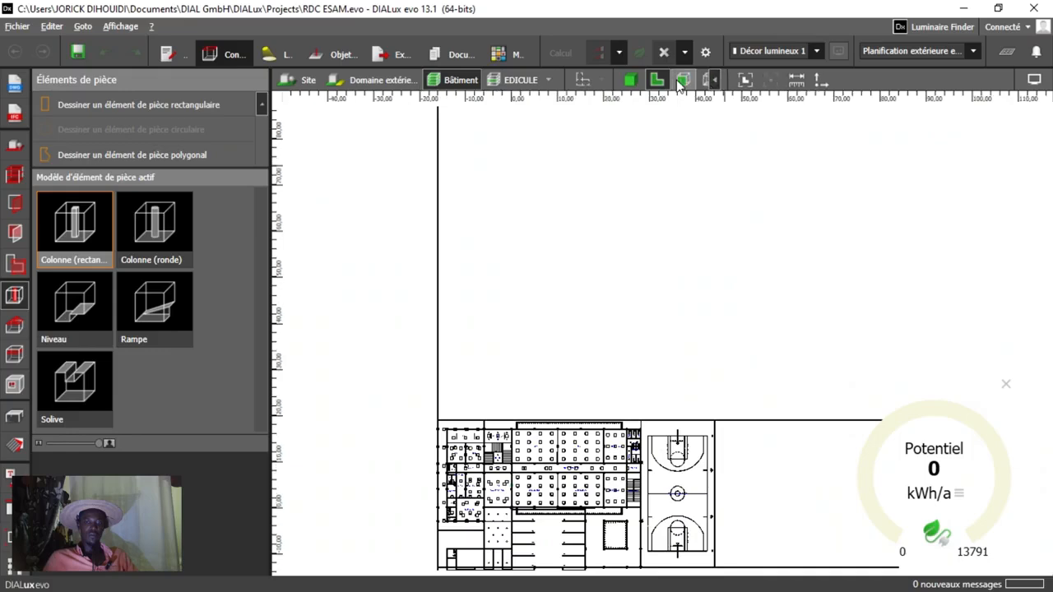
{"action": "left_click", "coordinate": [628, 81]}
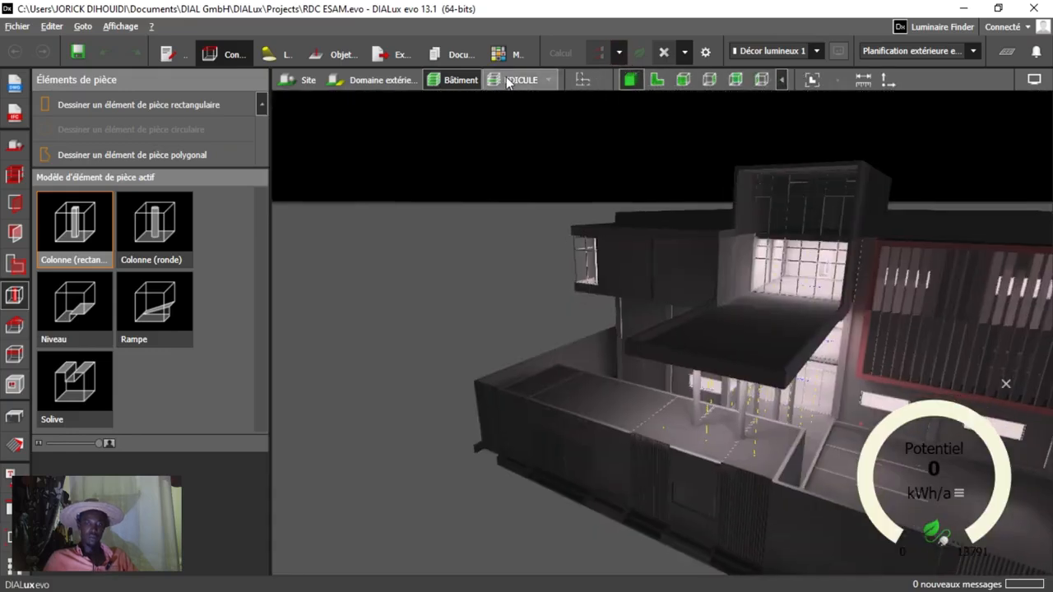
{"action": "left_click", "coordinate": [545, 80]}
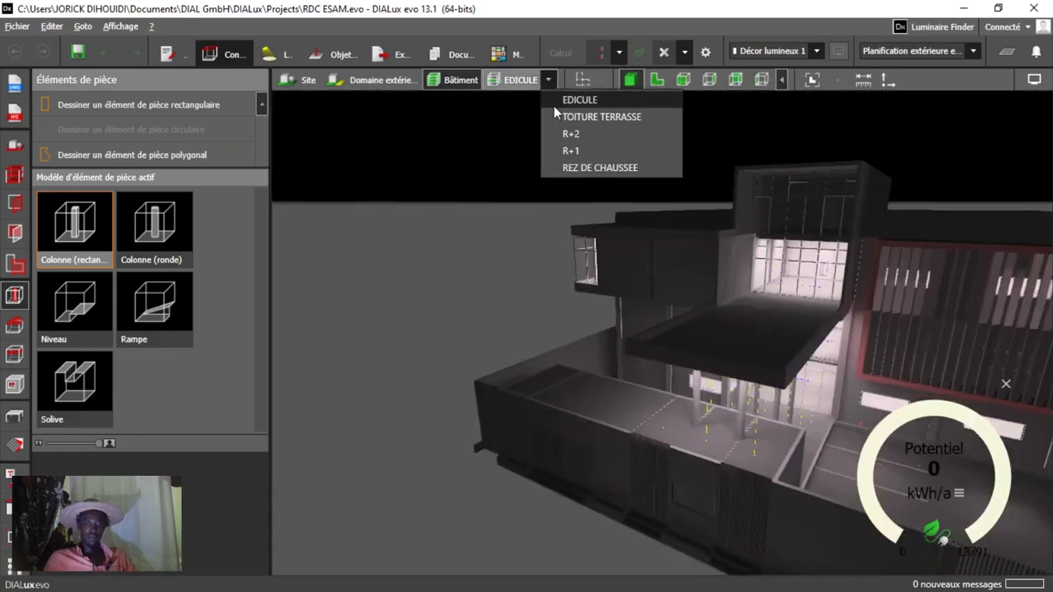
{"action": "left_click", "coordinate": [579, 168]}
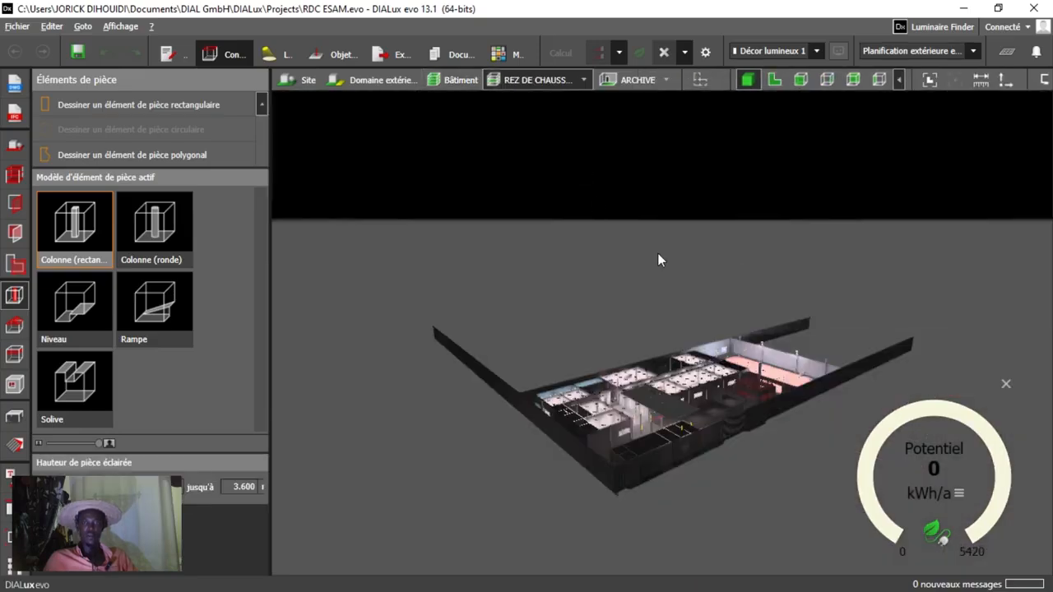
Examine the ground floor in 3D, from the overall storey into the glazed entrance hall.
{"action": "scroll", "coordinate": [682, 411], "scroll_direction": "up", "scroll_amount": 10}
{"action": "mouse_move", "coordinate": [605, 412]}
{"action": "middle_mouse_down"}
{"action": "mouse_move", "coordinate": [606, 401]}
{"action": "mouse_move", "coordinate": [627, 400]}
{"action": "mouse_move", "coordinate": [621, 422]}
{"action": "middle_mouse_up"}
{"action": "right_click_drag", "start_coordinate": [620, 422], "coordinate": [600, 418]}
{"action": "middle_click_drag", "start_coordinate": [600, 418], "coordinate": [772, 385]}
{"action": "scroll", "coordinate": [762, 362], "scroll_direction": "up", "scroll_amount": 4}
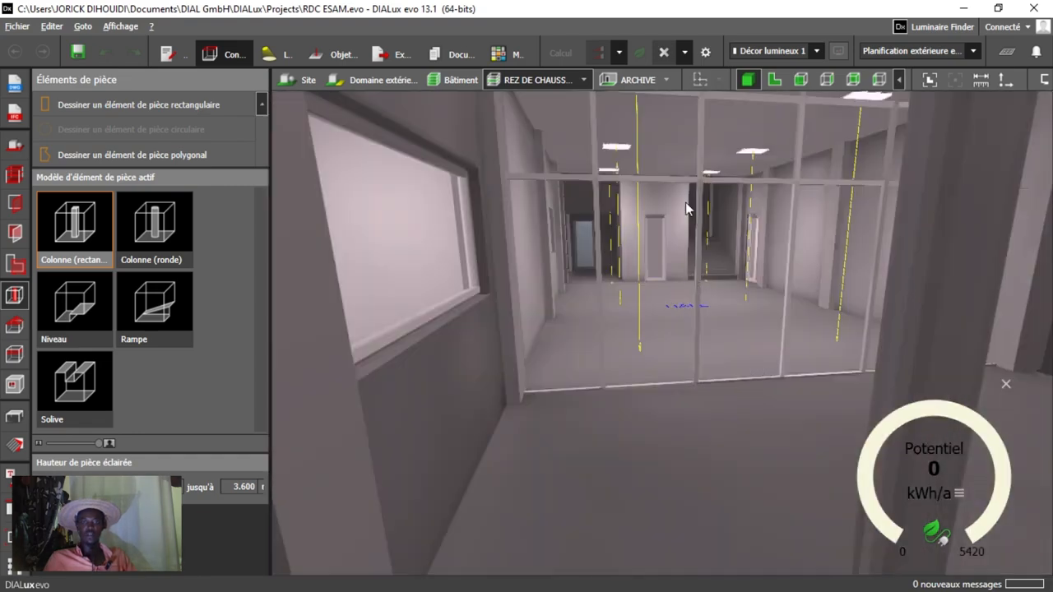
{"action": "scroll", "coordinate": [687, 194], "scroll_direction": "up", "scroll_amount": 4}
{"action": "scroll", "coordinate": [686, 196], "scroll_direction": "down", "scroll_amount": 4}
{"action": "scroll", "coordinate": [662, 250], "scroll_direction": "down", "scroll_amount": 4}
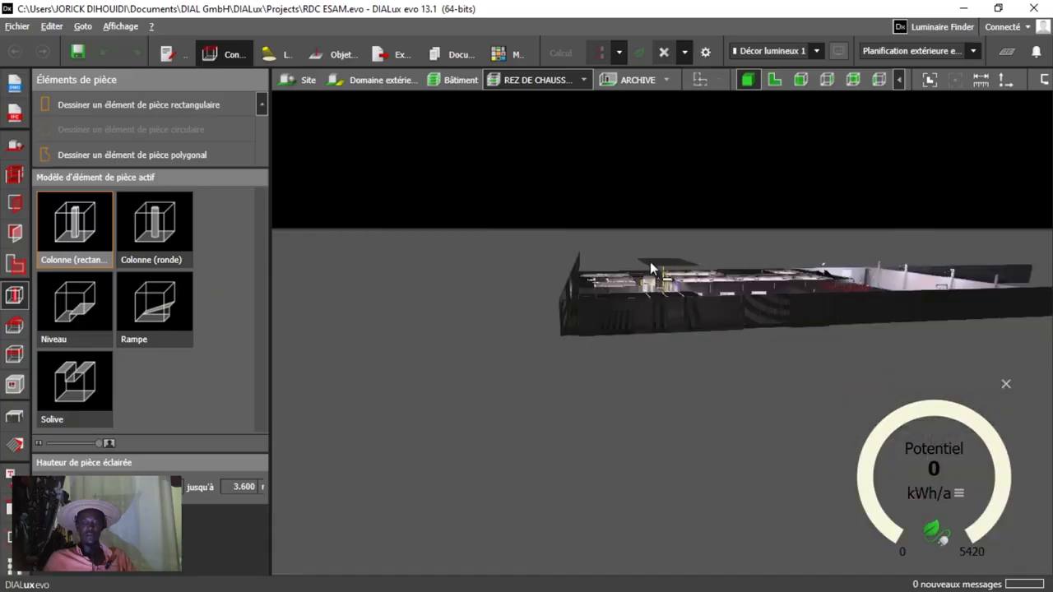
Examine the ground floor's lit rooms and their luminaire layout from above in 3D.
{"action": "scroll", "coordinate": [640, 272], "scroll_direction": "up", "scroll_amount": 4}
{"action": "scroll", "coordinate": [621, 325], "scroll_direction": "down", "scroll_amount": 4}
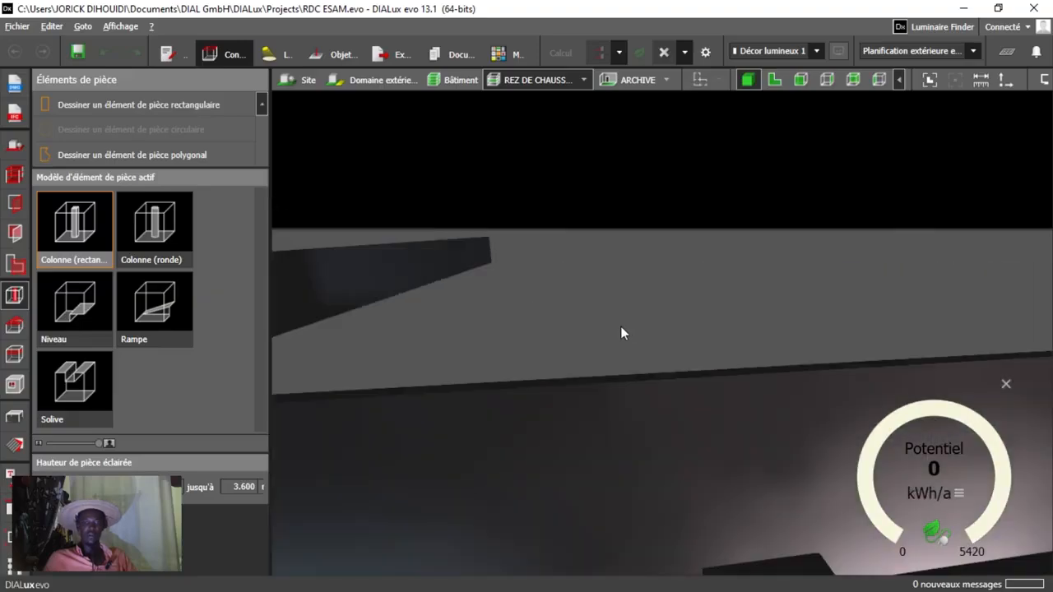
{"action": "middle_click_drag", "start_coordinate": [607, 333], "coordinate": [713, 402]}
{"action": "right_click_drag", "start_coordinate": [713, 401], "coordinate": [681, 433]}
{"action": "middle_click_drag", "start_coordinate": [682, 433], "coordinate": [726, 358]}
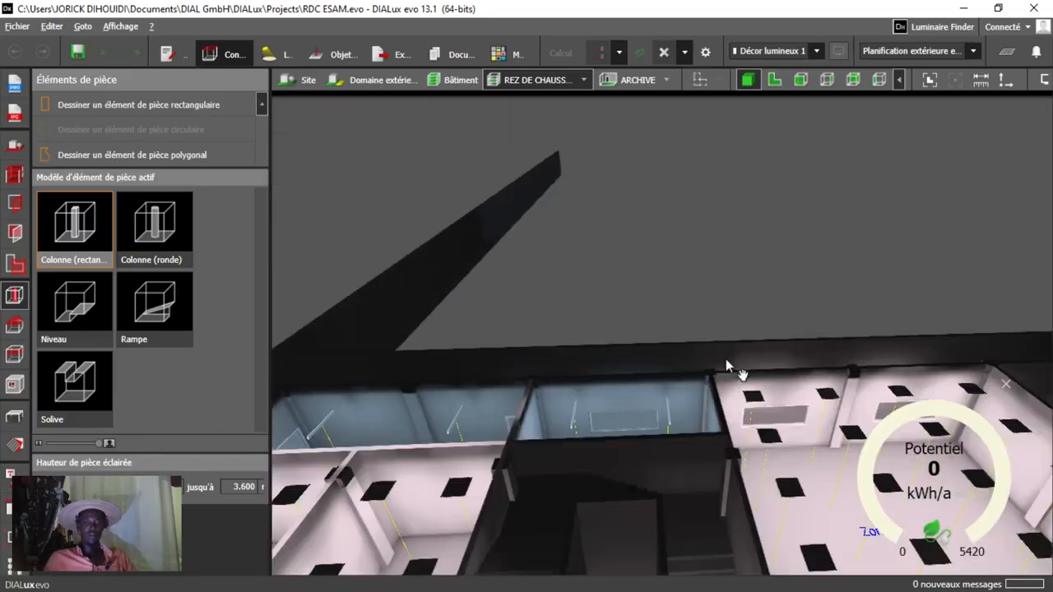
{"action": "right_click_drag", "start_coordinate": [725, 358], "coordinate": [789, 405]}
{"action": "middle_click_drag", "start_coordinate": [789, 406], "coordinate": [658, 344]}
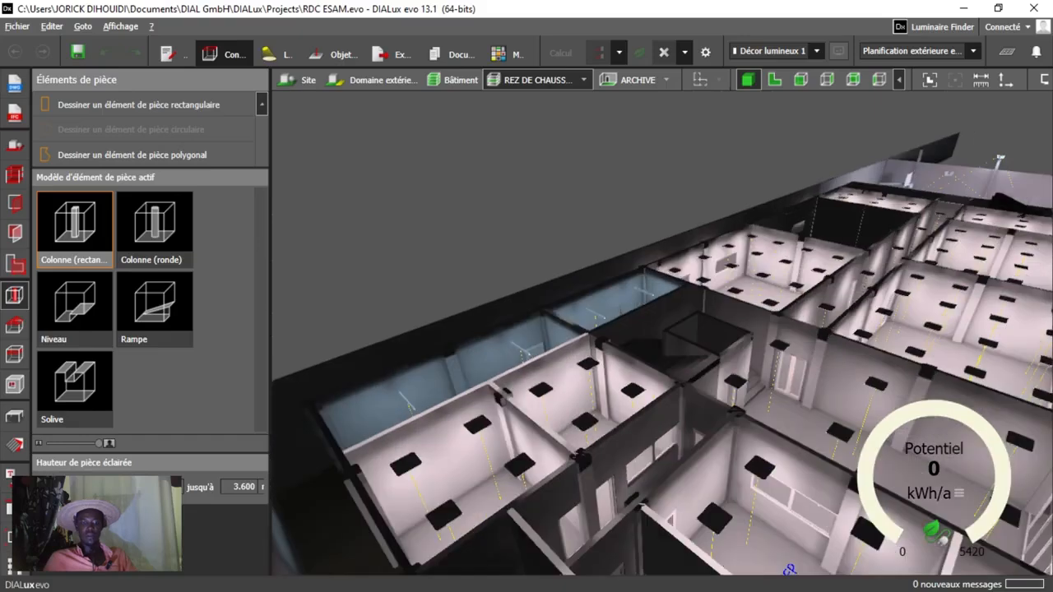
{"action": "scroll", "coordinate": [960, 349], "scroll_direction": "up", "scroll_amount": 3}
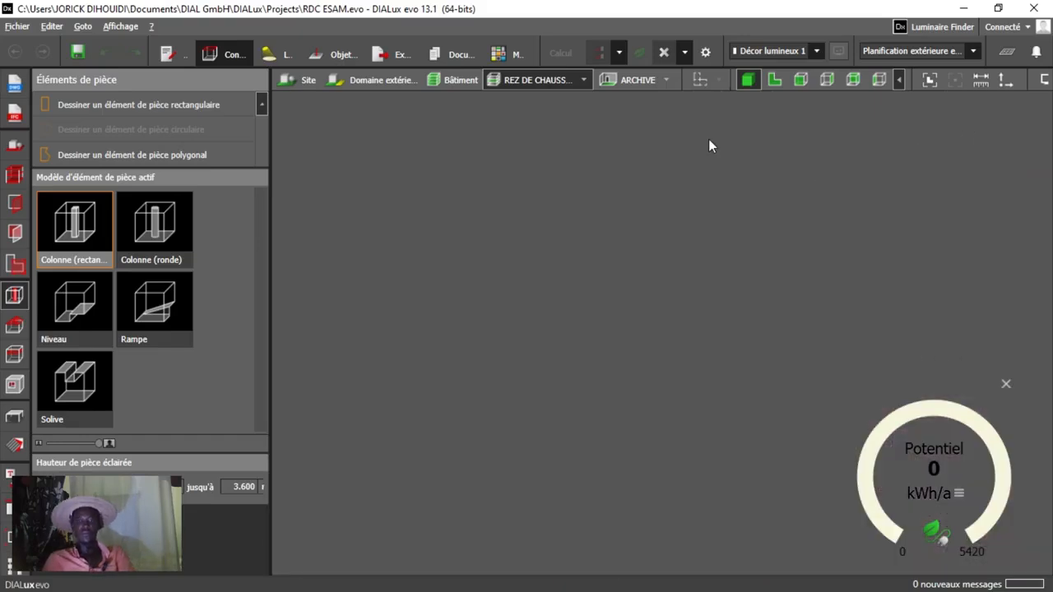
Display the ground-floor room Salle de cours and inspect its ceiling luminaires in 3D.
{"action": "left_click", "coordinate": [667, 80]}
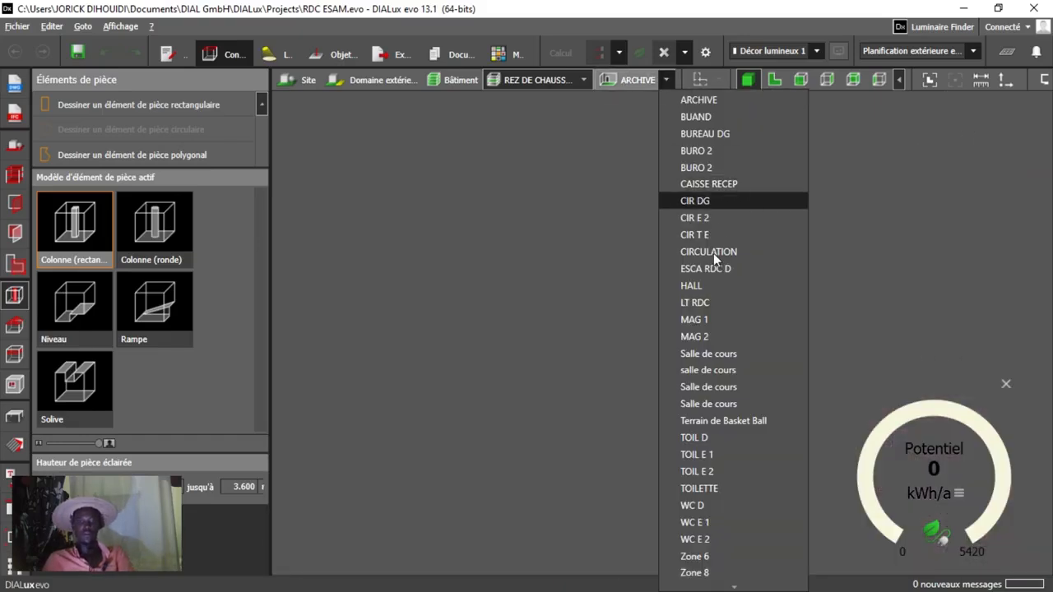
{"action": "left_click", "coordinate": [703, 357]}
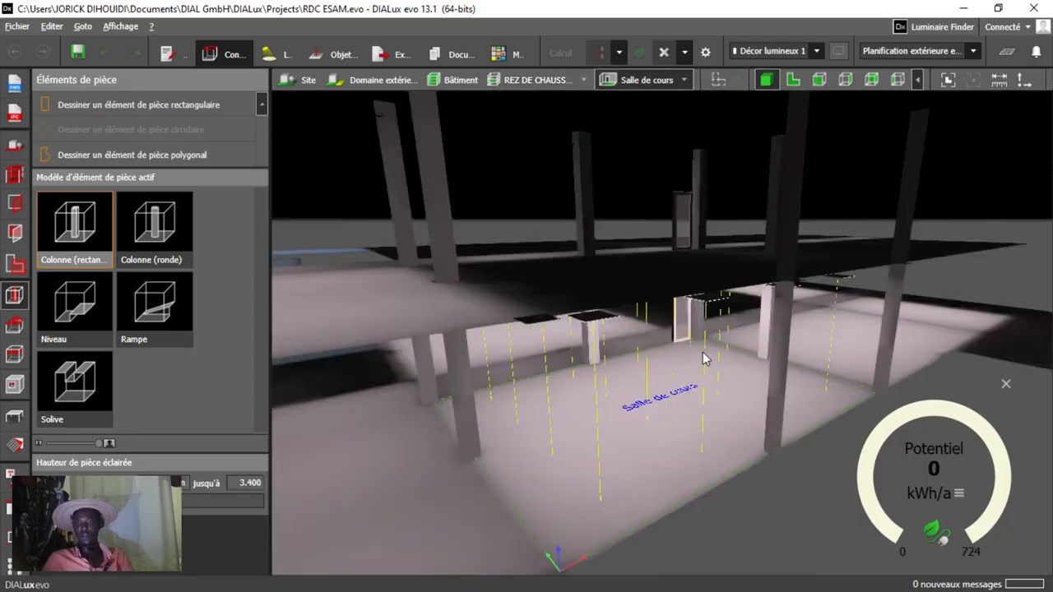
{"action": "right_click_drag", "start_coordinate": [659, 383], "coordinate": [644, 446]}
{"action": "scroll", "coordinate": [675, 362], "scroll_direction": "up", "scroll_amount": 5}
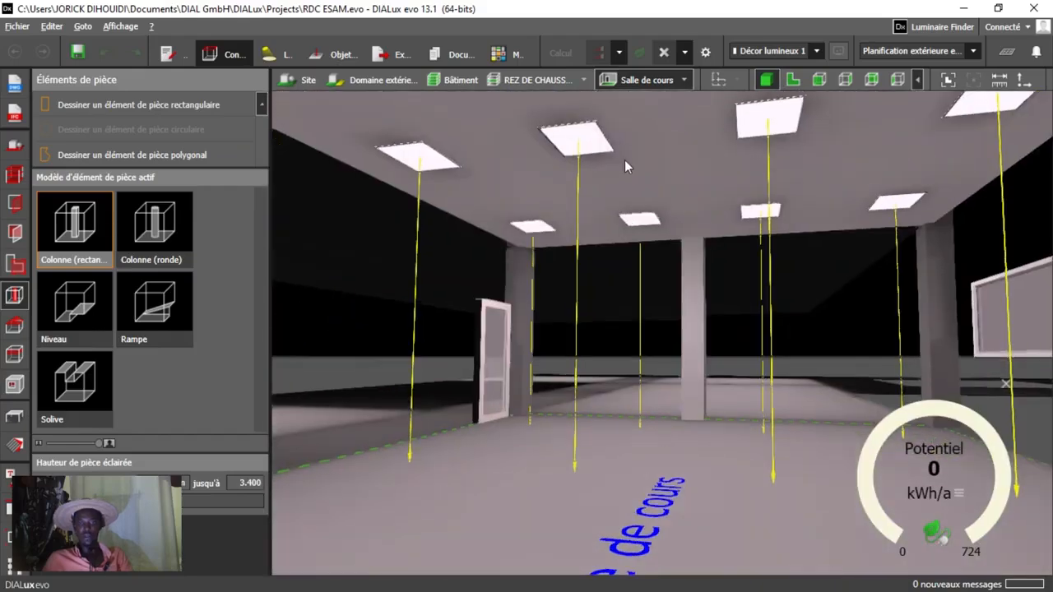
Display the ground-floor room CIRCULATION and inspect the corridor and its ceiling luminaires in 3D.
{"action": "left_click", "coordinate": [583, 80]}
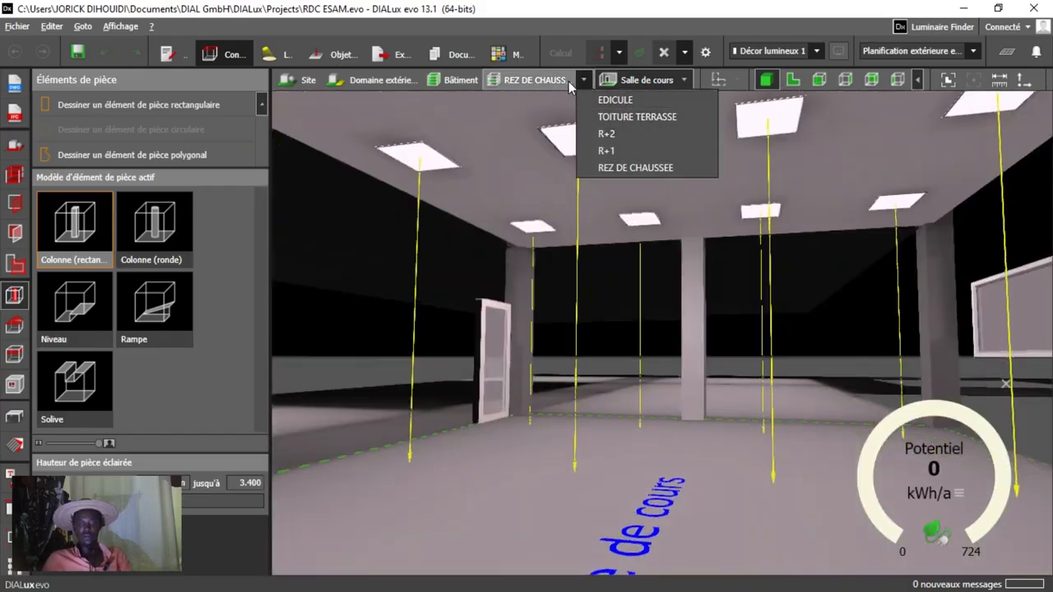
{"action": "left_click", "coordinate": [686, 80]}
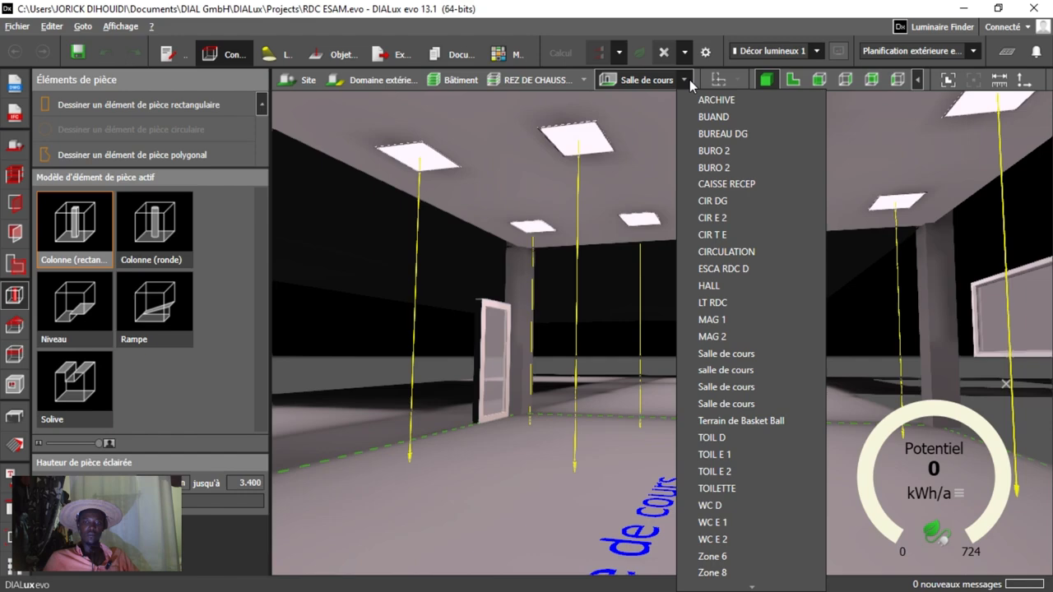
{"action": "left_click", "coordinate": [722, 251]}
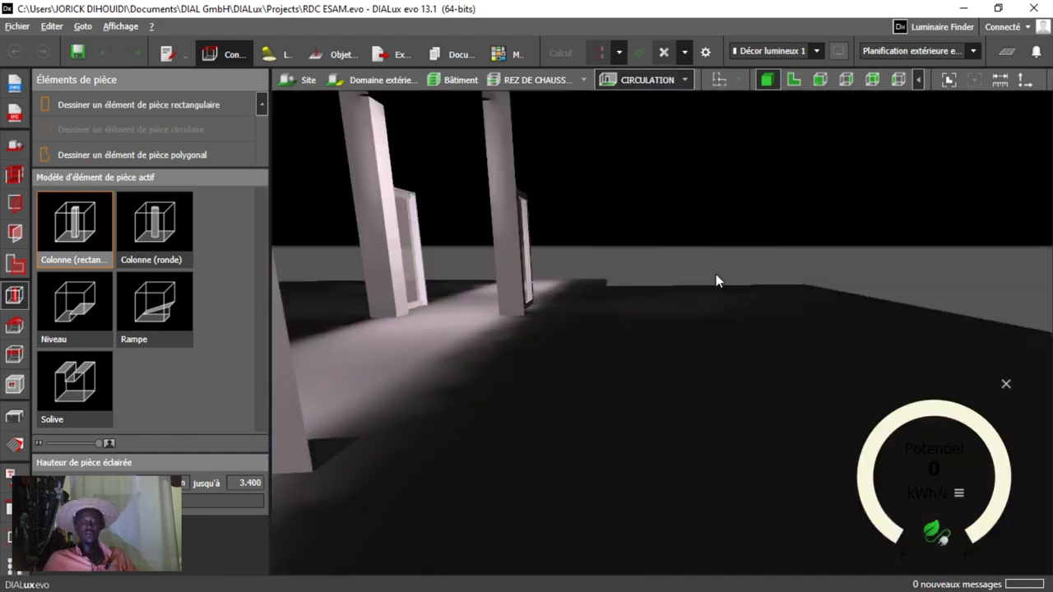
{"action": "right_click_drag", "start_coordinate": [595, 272], "coordinate": [569, 272]}
{"action": "middle_click_drag", "start_coordinate": [569, 272], "coordinate": [595, 249]}
{"action": "scroll", "coordinate": [587, 269], "scroll_direction": "down", "scroll_amount": 5}
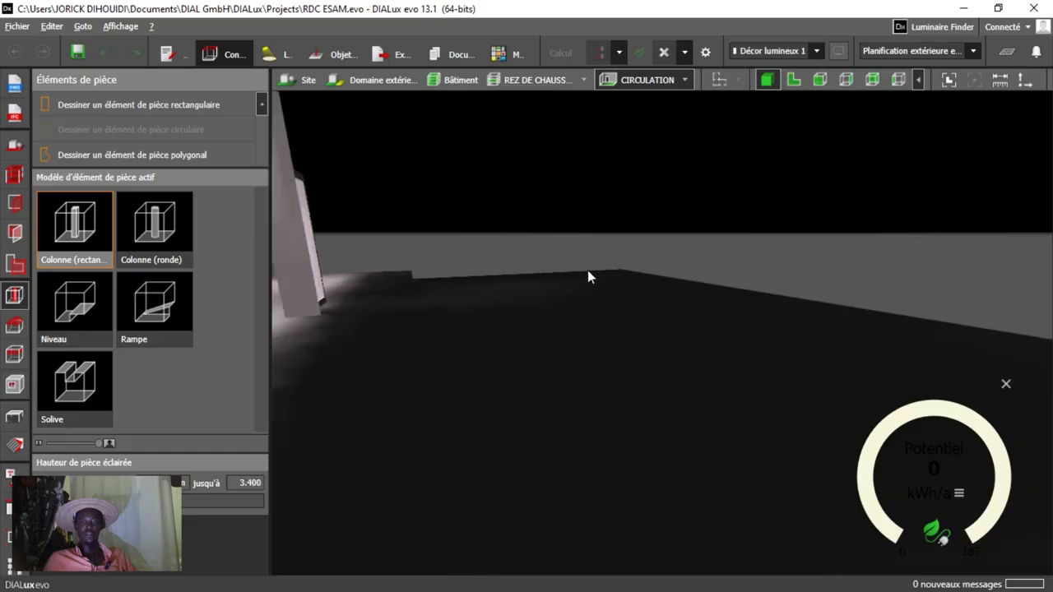
{"action": "scroll", "coordinate": [505, 295], "scroll_direction": "up", "scroll_amount": 5}
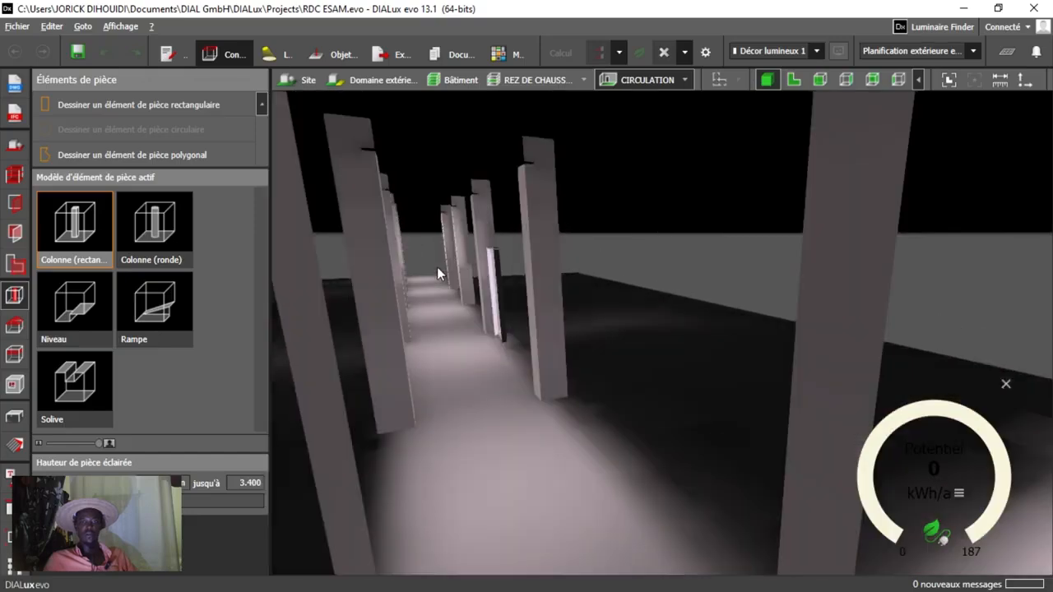
{"action": "right_click_drag", "start_coordinate": [435, 263], "coordinate": [457, 395]}
{"action": "scroll", "coordinate": [456, 393], "scroll_direction": "up", "scroll_amount": 3}
{"action": "scroll", "coordinate": [524, 318], "scroll_direction": "down", "scroll_amount": 1}
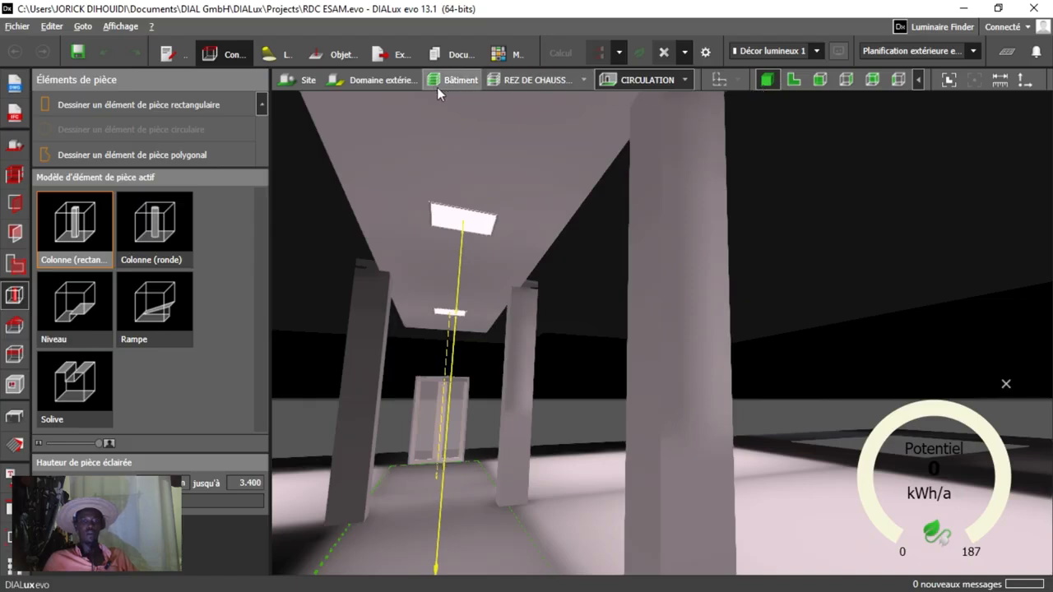
Return to the whole building and examine the exterior from the ESAM facade across to the entrance side.
{"action": "left_click", "coordinate": [457, 80]}
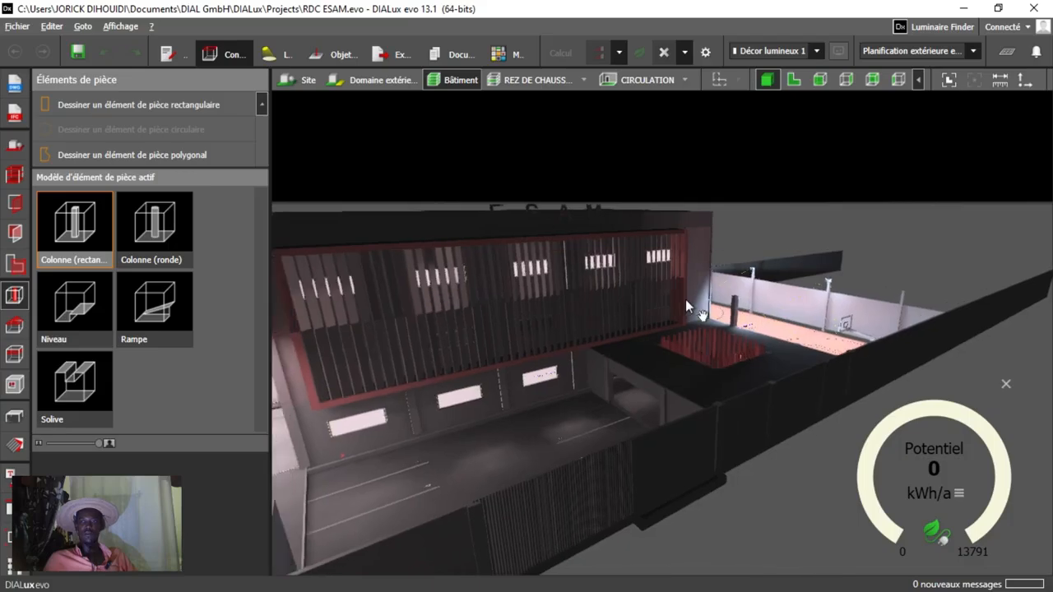
{"action": "middle_click_drag", "start_coordinate": [461, 346], "coordinate": [771, 269]}
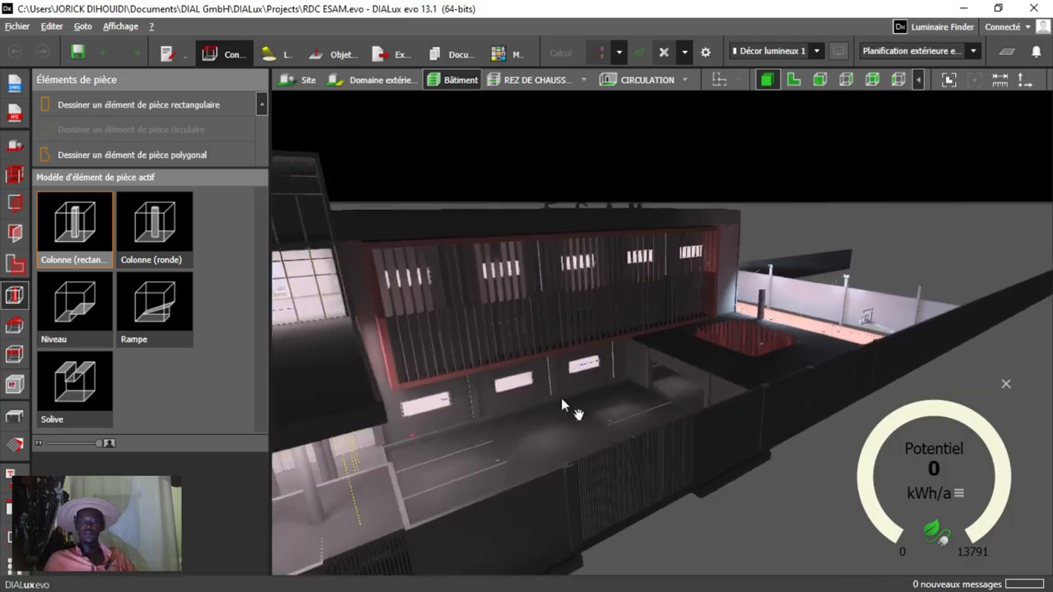
{"action": "middle_click_drag", "start_coordinate": [561, 398], "coordinate": [1029, 306]}
{"action": "middle_click_drag", "start_coordinate": [686, 361], "coordinate": [1050, 212]}
{"action": "middle_click_drag", "start_coordinate": [536, 282], "coordinate": [978, 274]}
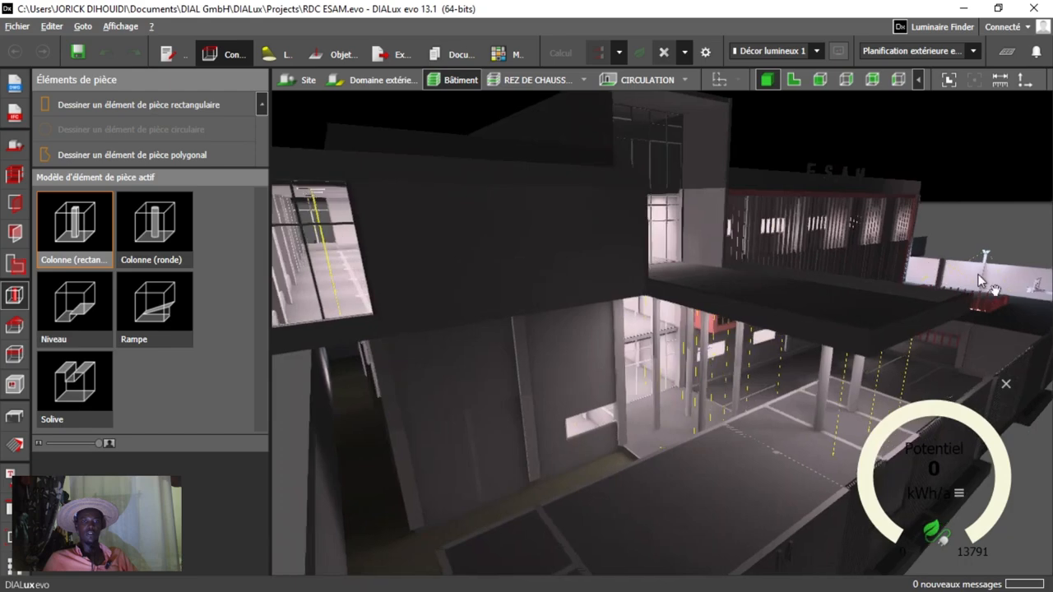
Examine the upper floor's glazed corner and the lit interior behind it from outside.
{"action": "scroll", "coordinate": [316, 290], "scroll_direction": "up", "scroll_amount": 3}
{"action": "left_click", "coordinate": [381, 301]}
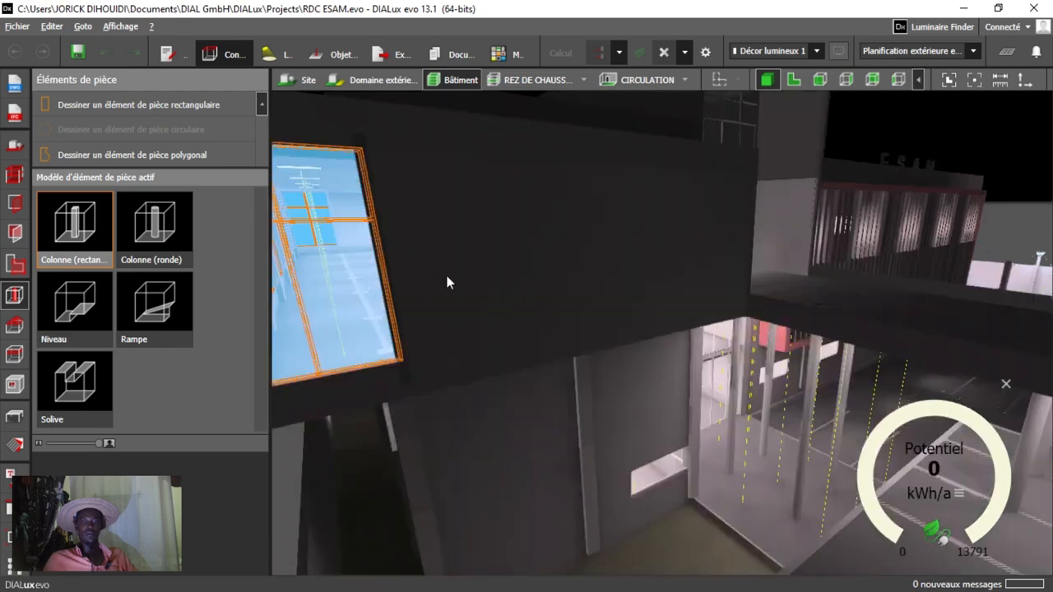
{"action": "left_click", "coordinate": [443, 317]}
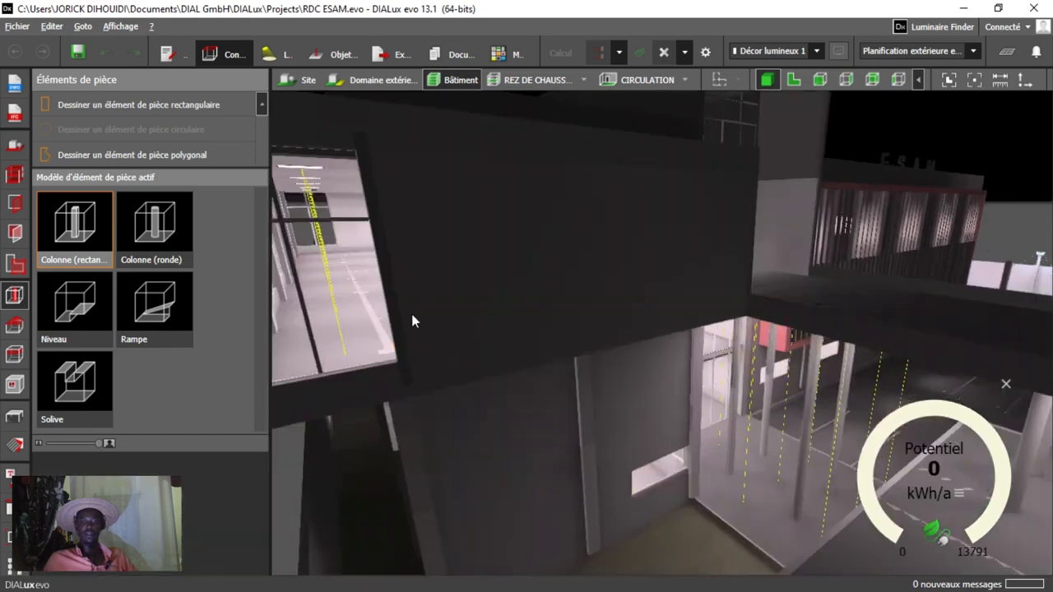
{"action": "scroll", "coordinate": [691, 283], "scroll_direction": "down", "scroll_amount": 1}
{"action": "scroll", "coordinate": [329, 272], "scroll_direction": "up", "scroll_amount": 2}
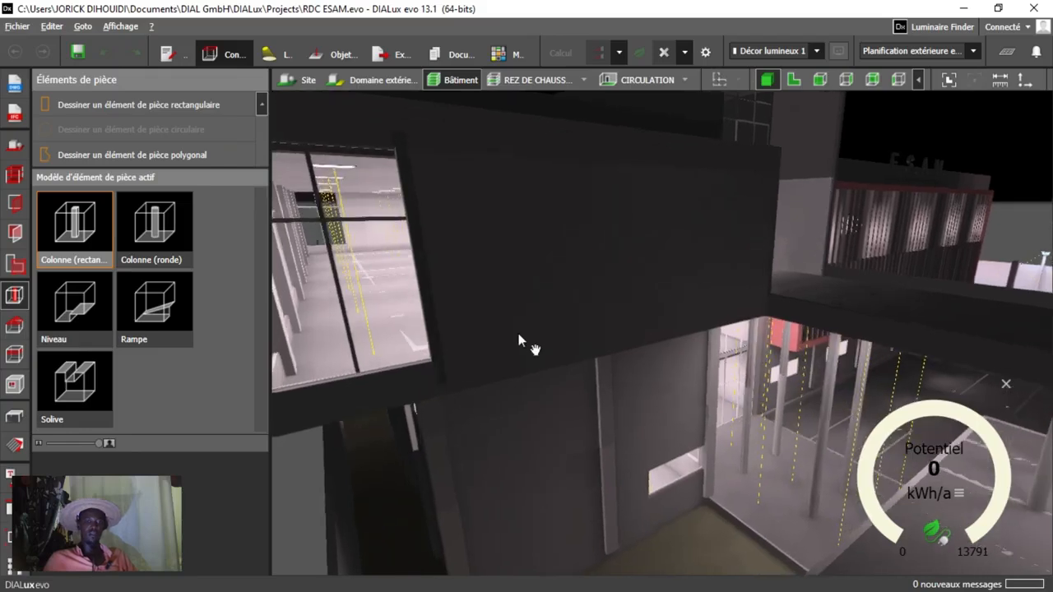
{"action": "middle_click_drag", "start_coordinate": [518, 333], "coordinate": [584, 344]}
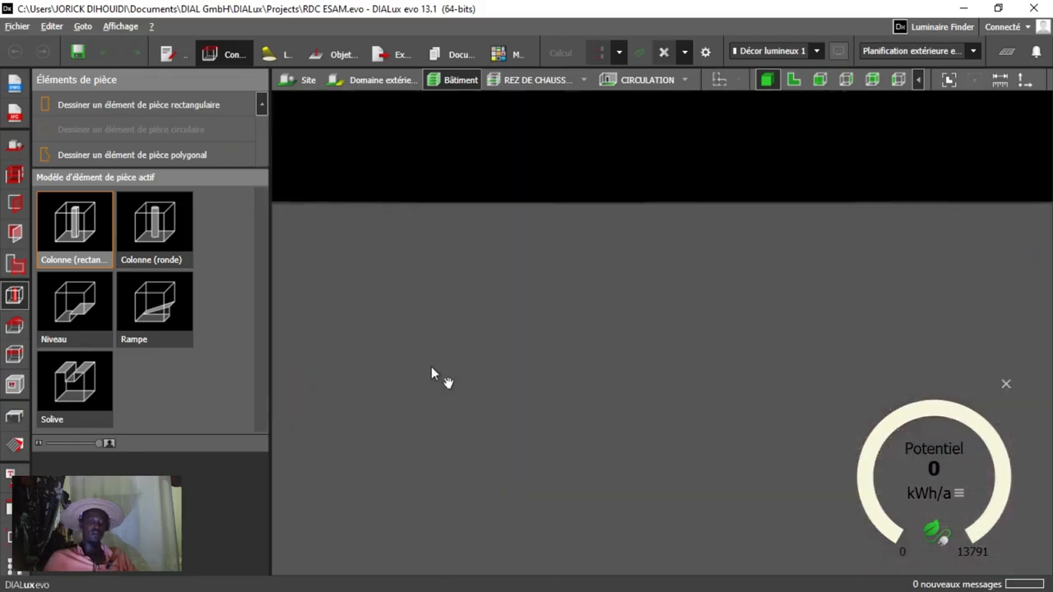
{"action": "right_click_drag", "start_coordinate": [372, 386], "coordinate": [256, 397]}
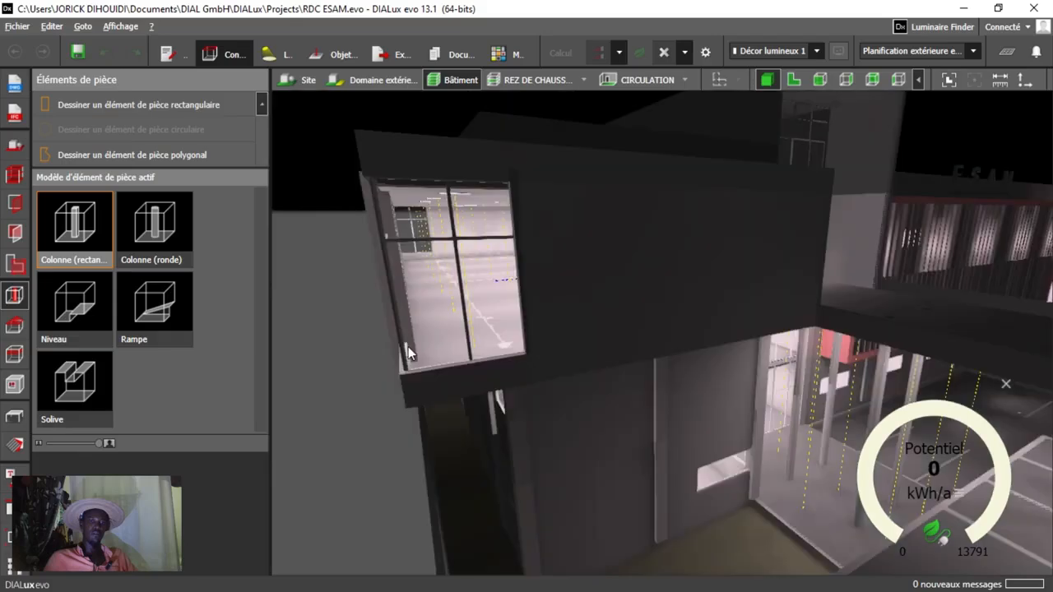
{"action": "scroll", "coordinate": [483, 302], "scroll_direction": "up", "scroll_amount": 1}
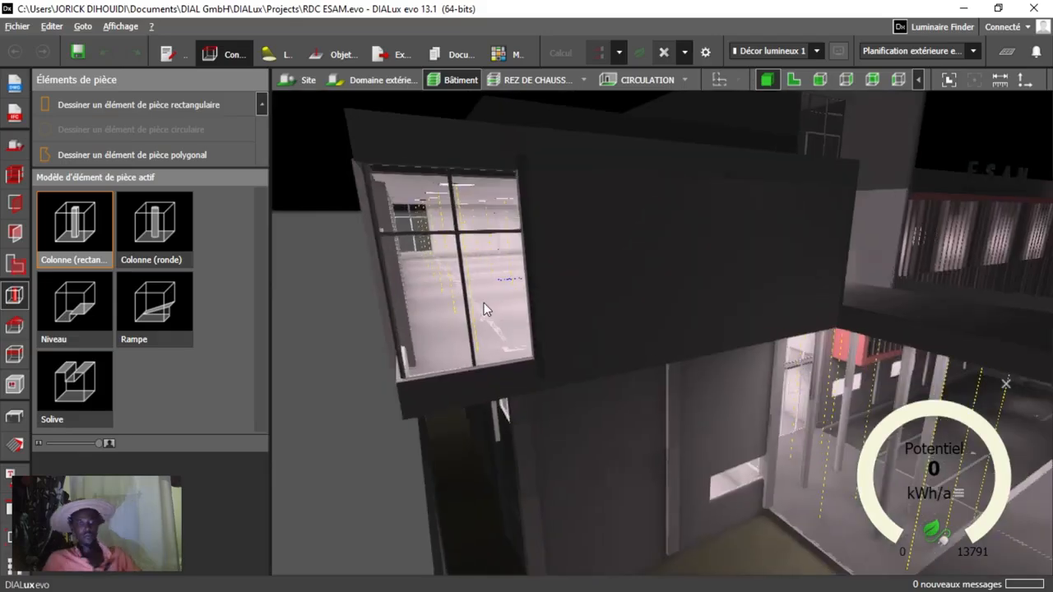
{"action": "right_click_drag", "start_coordinate": [483, 303], "coordinate": [656, 282]}
{"action": "scroll", "coordinate": [491, 344], "scroll_direction": "down", "scroll_amount": 1}
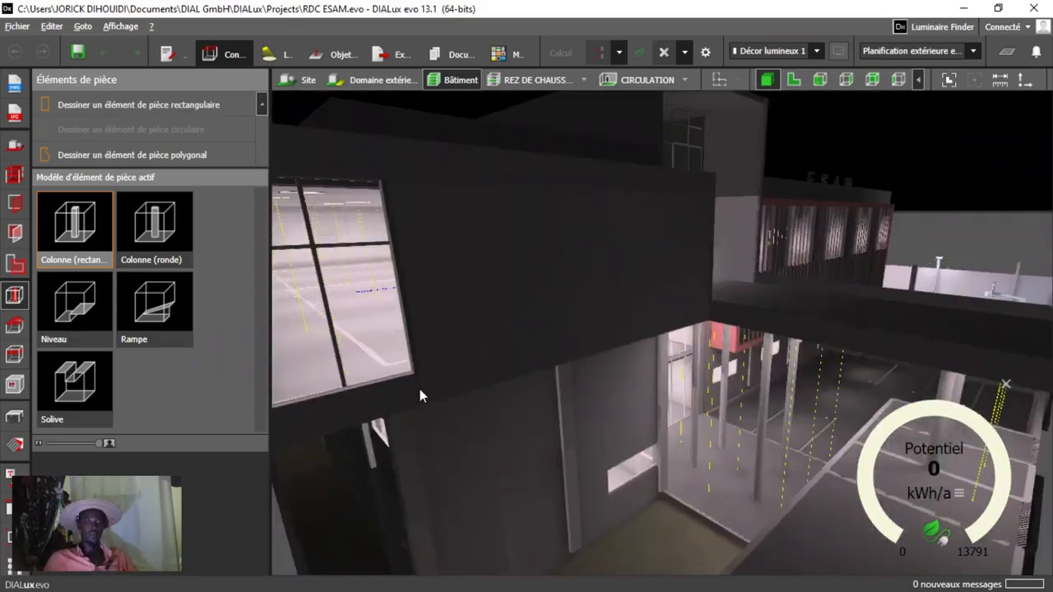
{"action": "right_click_drag", "start_coordinate": [420, 396], "coordinate": [1048, 353]}
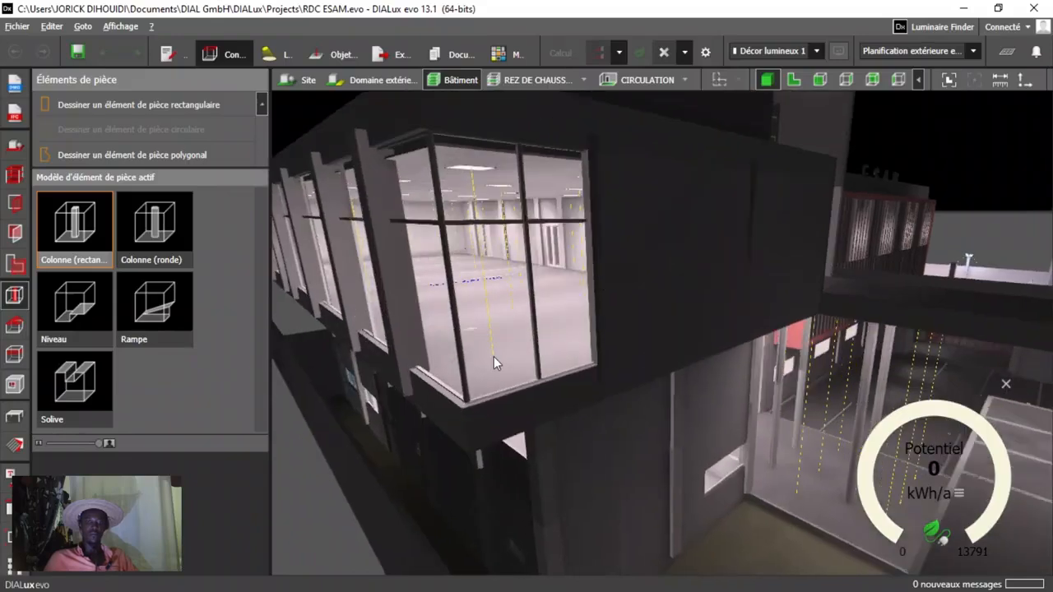
Enter the large glazed upper-floor room in 3D and inspect its ceiling luminaires.
{"action": "right_click_drag", "start_coordinate": [494, 356], "coordinate": [720, 352]}
{"action": "scroll", "coordinate": [793, 371], "scroll_direction": "up", "scroll_amount": 5}
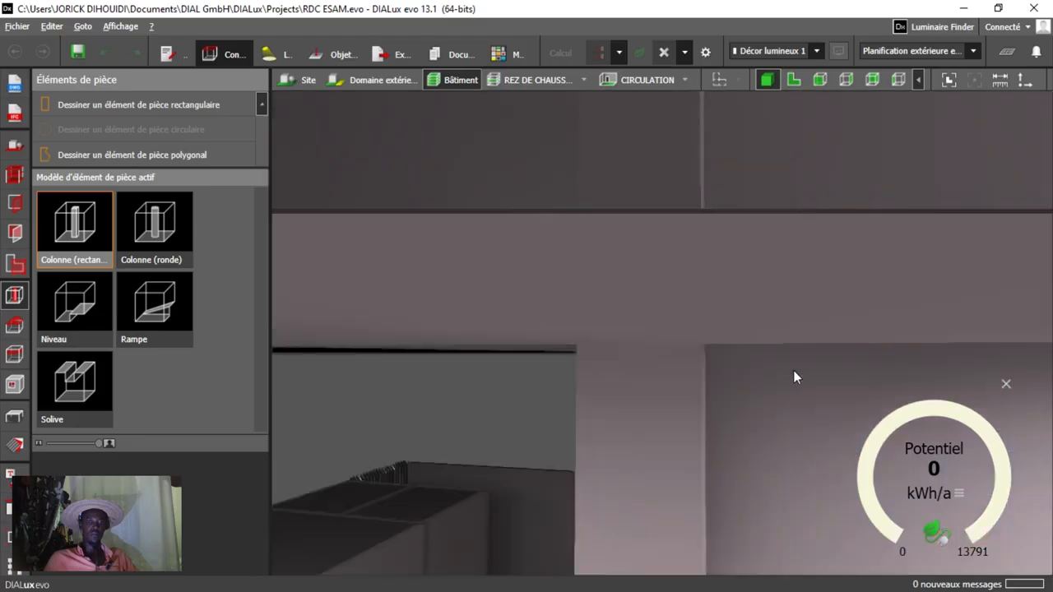
{"action": "right_click_drag", "start_coordinate": [592, 421], "coordinate": [492, 467]}
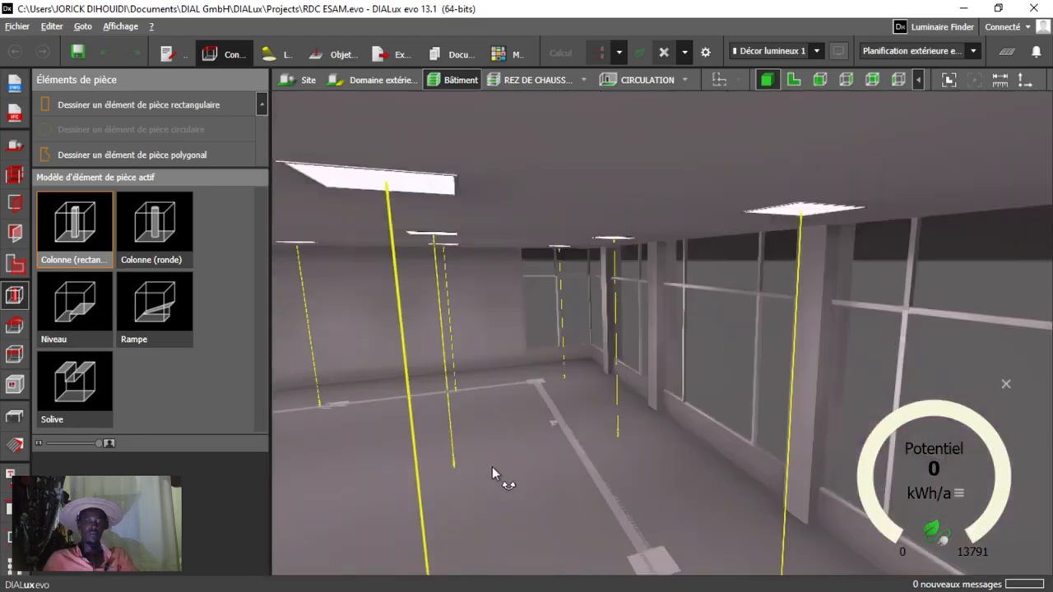
{"action": "middle_click_drag", "start_coordinate": [492, 467], "coordinate": [508, 372]}
{"action": "scroll", "coordinate": [474, 418], "scroll_direction": "down", "scroll_amount": 3}
{"action": "scroll", "coordinate": [471, 383], "scroll_direction": "up", "scroll_amount": 3}
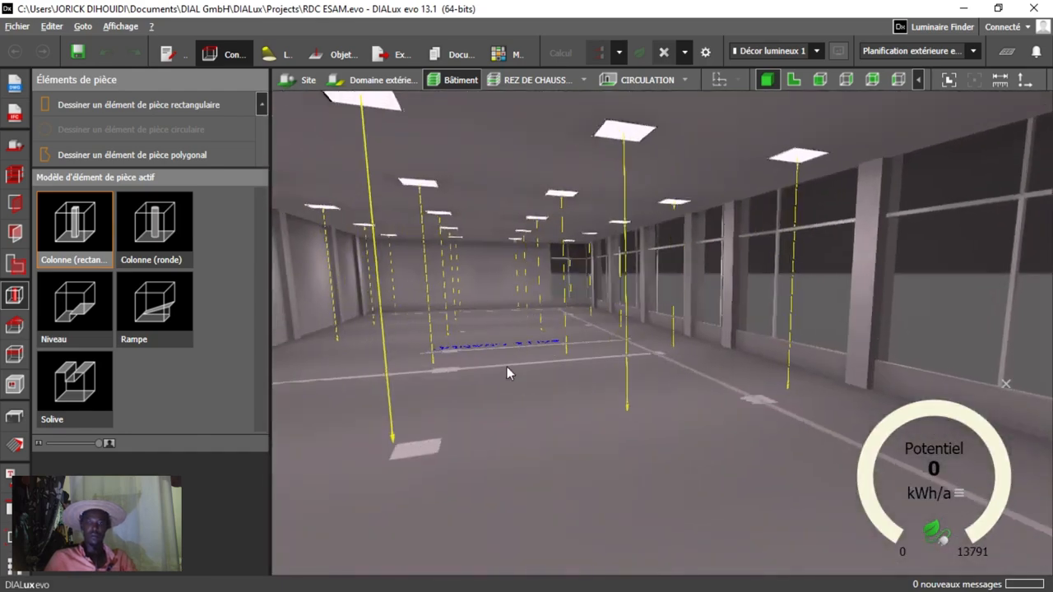
Leave the upper-floor room and view the whole building from its glazed side.
{"action": "scroll", "coordinate": [449, 368], "scroll_direction": "down", "scroll_amount": 3}
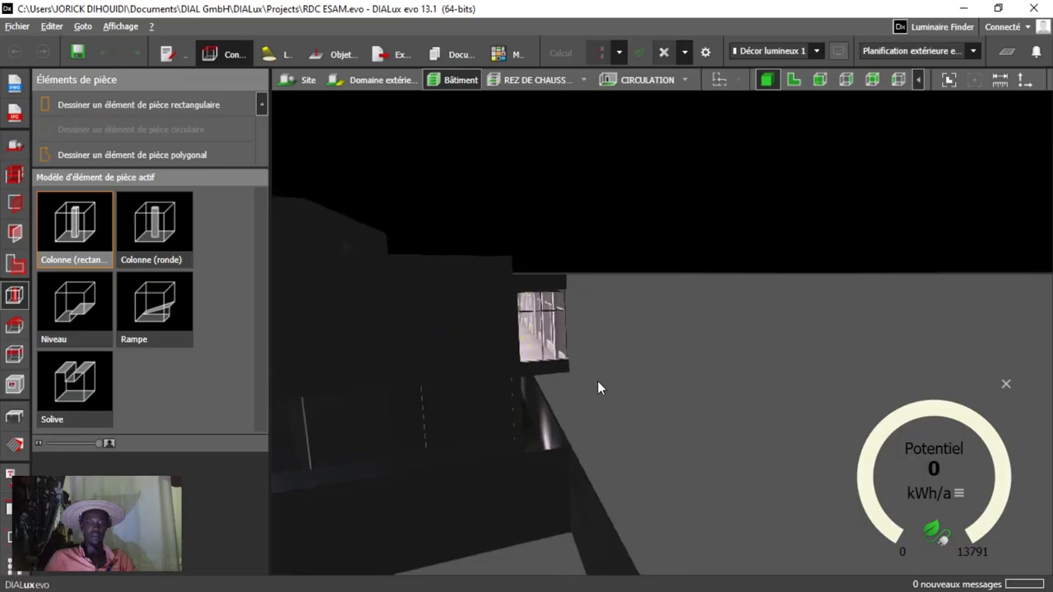
{"action": "right_click_drag", "start_coordinate": [598, 381], "coordinate": [444, 418]}
{"action": "middle_click_drag", "start_coordinate": [444, 419], "coordinate": [559, 548]}
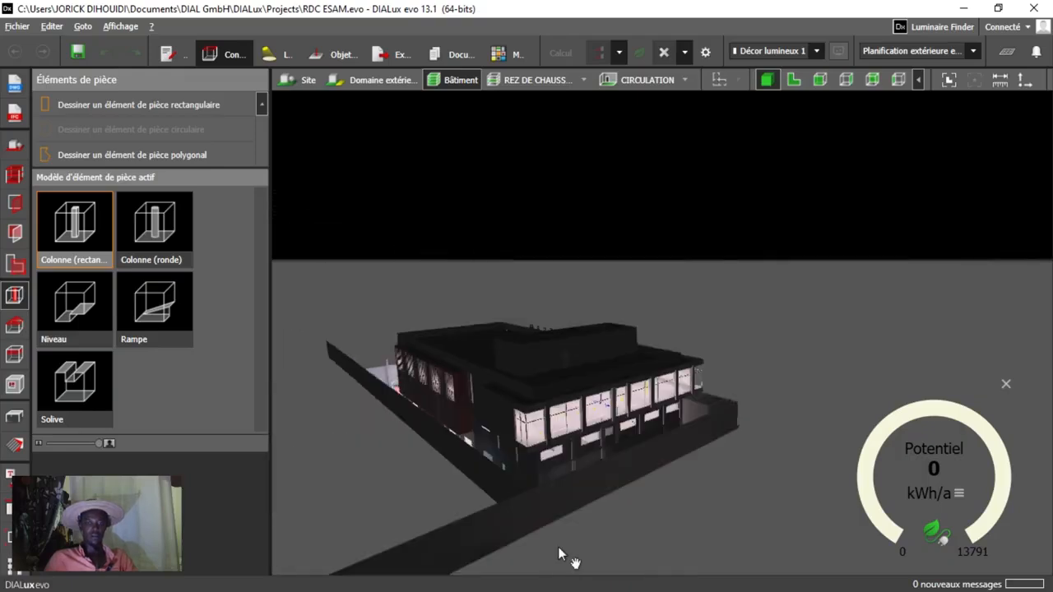
Move around the building's exterior to the basketball court and view its floodlights in 3D.
{"action": "right_click_drag", "start_coordinate": [499, 417], "coordinate": [548, 426]}
{"action": "scroll", "coordinate": [504, 327], "scroll_direction": "down", "scroll_amount": 5}
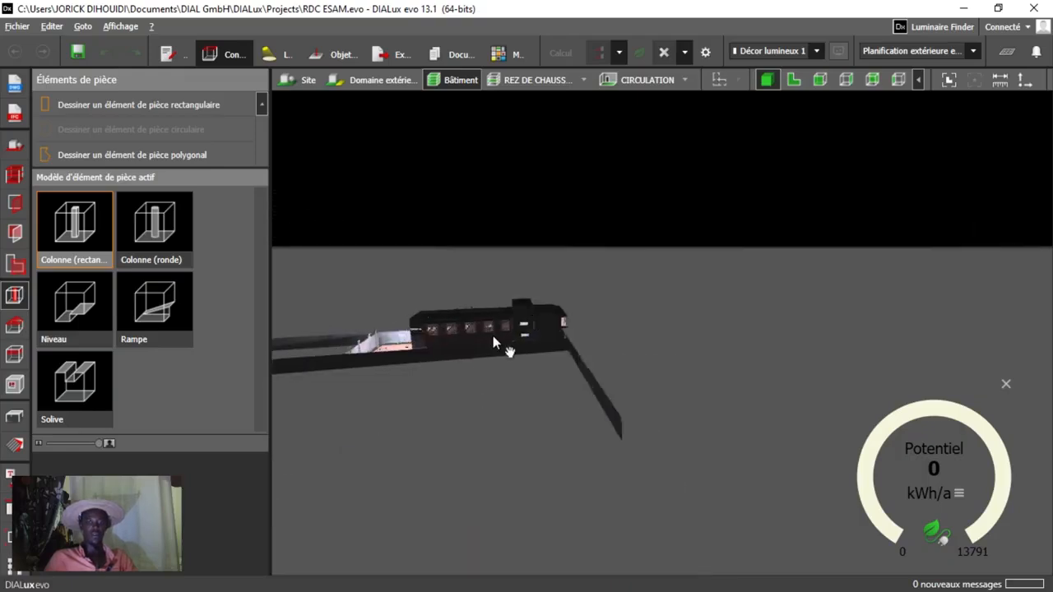
{"action": "scroll", "coordinate": [493, 336], "scroll_direction": "up", "scroll_amount": 8}
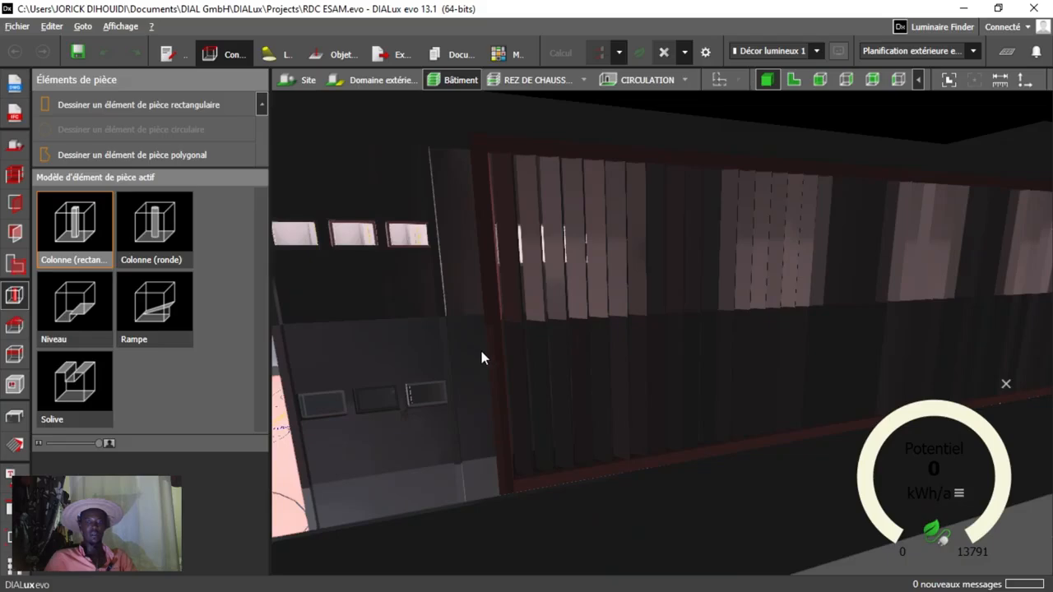
{"action": "middle_click_drag", "start_coordinate": [482, 351], "coordinate": [813, 154]}
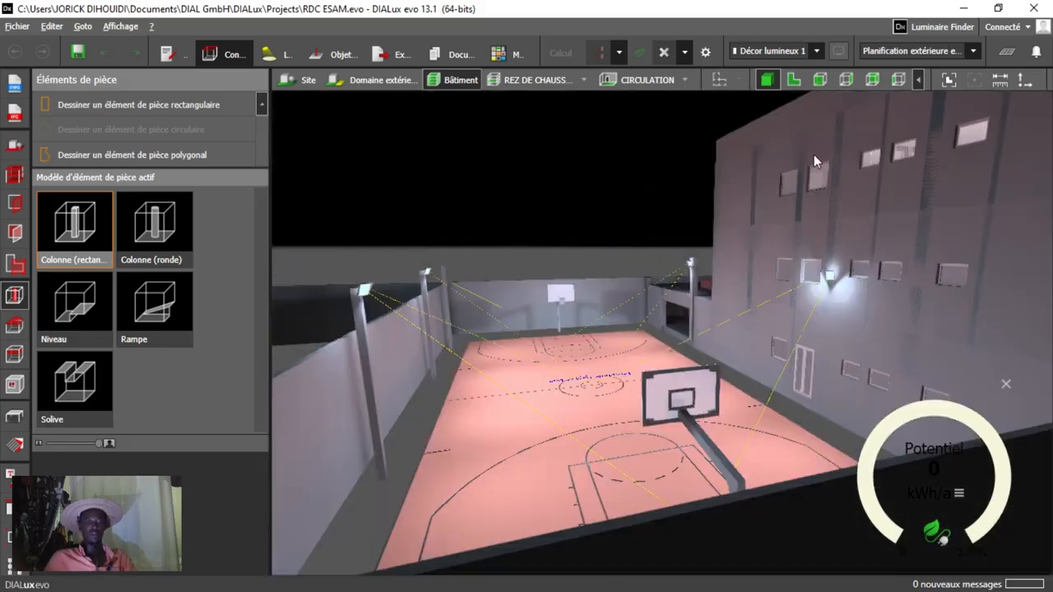
Switch to the RDC ESAM _recover drawing in Caneco Implantation and examine the classroom and circulation luminaires on the green zone plan.
{"action": "left_click", "coordinate": [966, 10]}
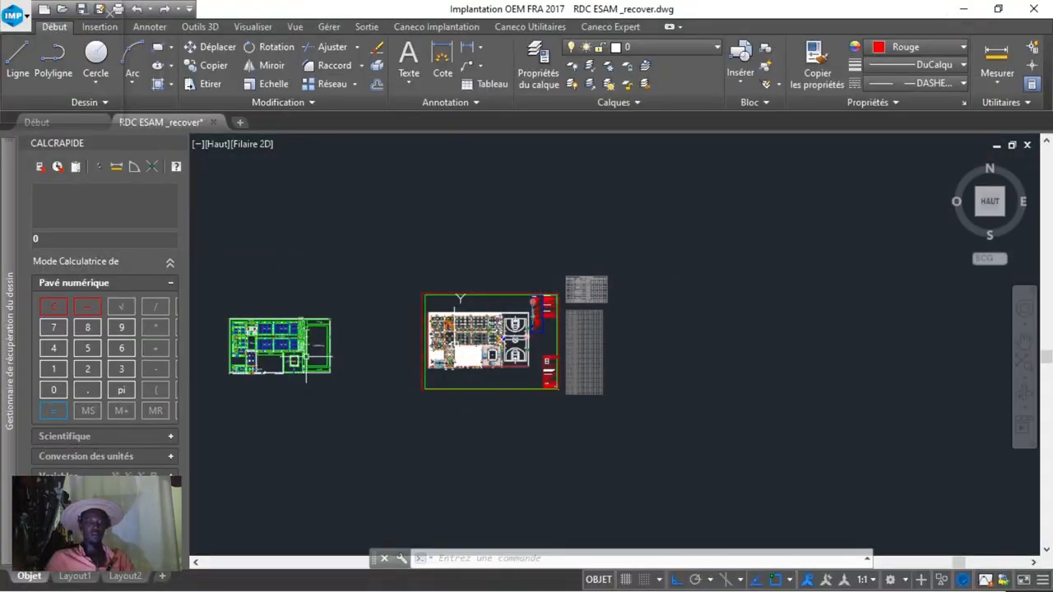
{"action": "middle_click_drag", "start_coordinate": [306, 362], "coordinate": [339, 334]}
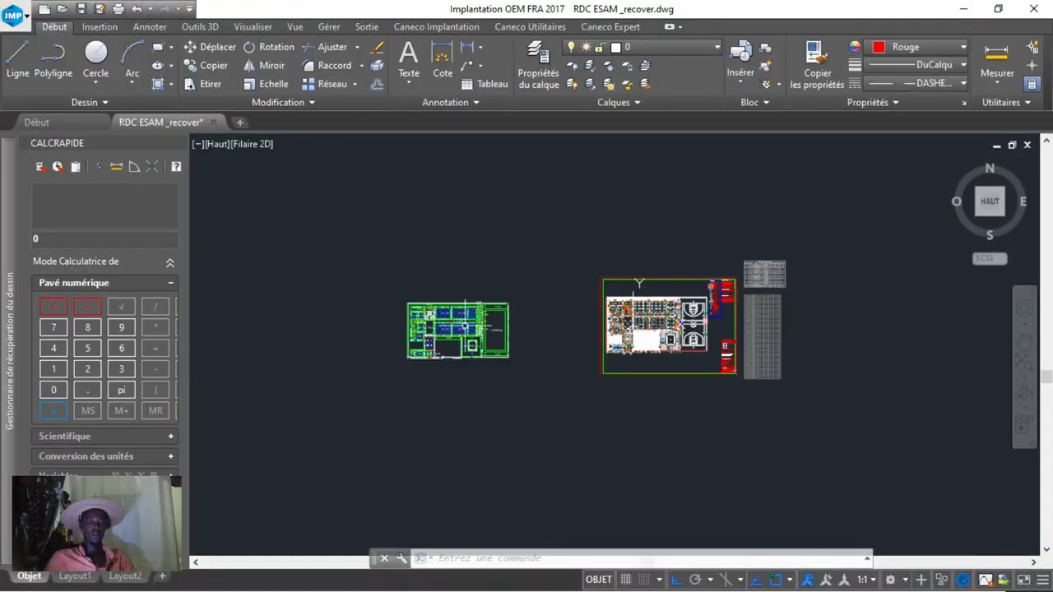
{"action": "scroll", "coordinate": [432, 327], "scroll_direction": "up", "scroll_amount": 6}
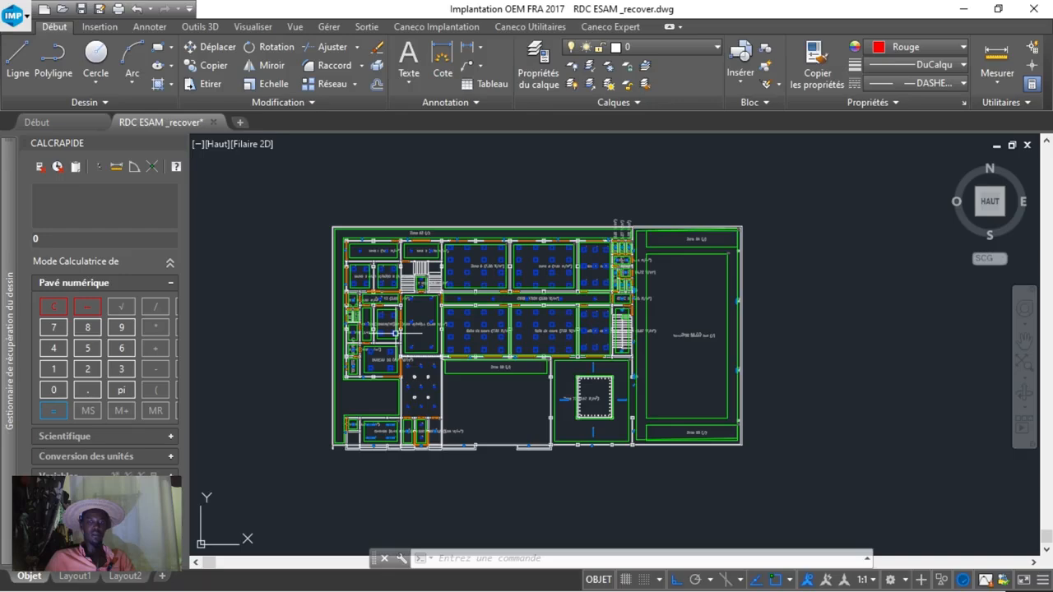
{"action": "scroll", "coordinate": [469, 293], "scroll_direction": "up", "scroll_amount": 8}
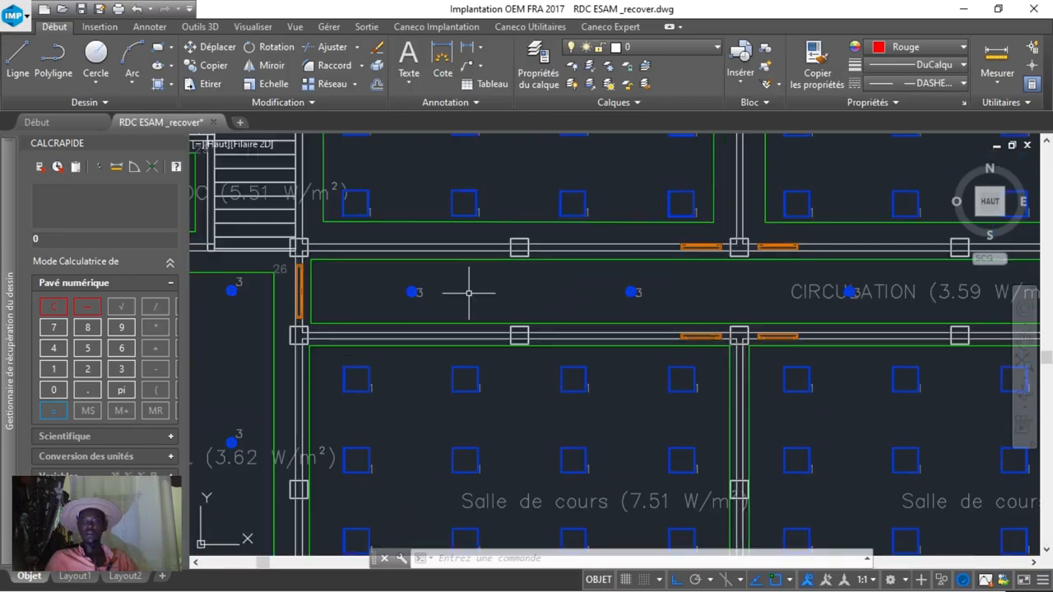
{"action": "scroll", "coordinate": [469, 293], "scroll_direction": "down", "scroll_amount": 10}
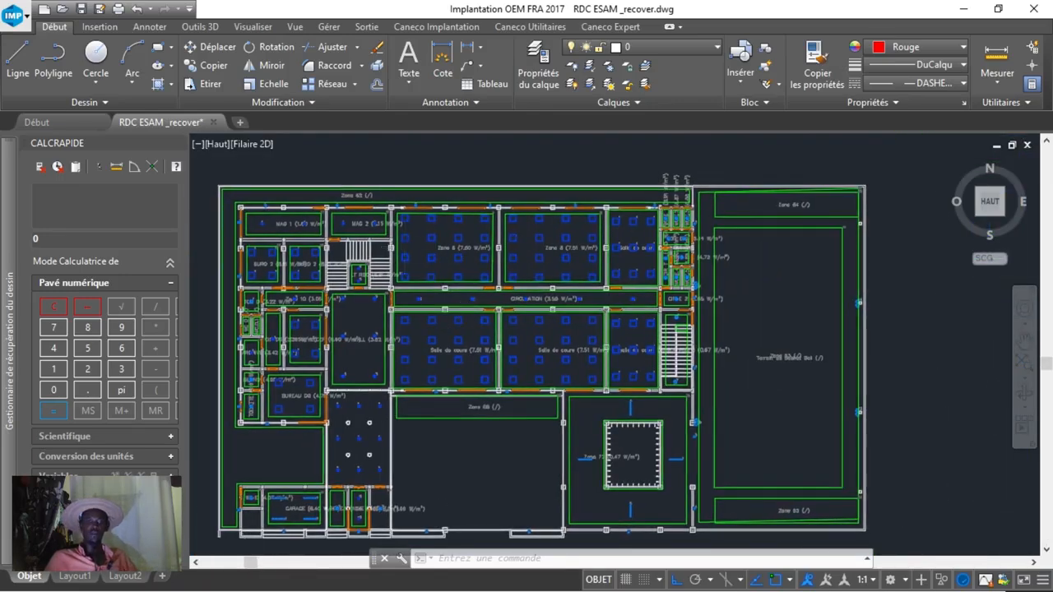
{"action": "scroll", "coordinate": [514, 264], "scroll_direction": "up", "scroll_amount": 4}
{"action": "scroll", "coordinate": [543, 424], "scroll_direction": "down", "scroll_amount": 2}
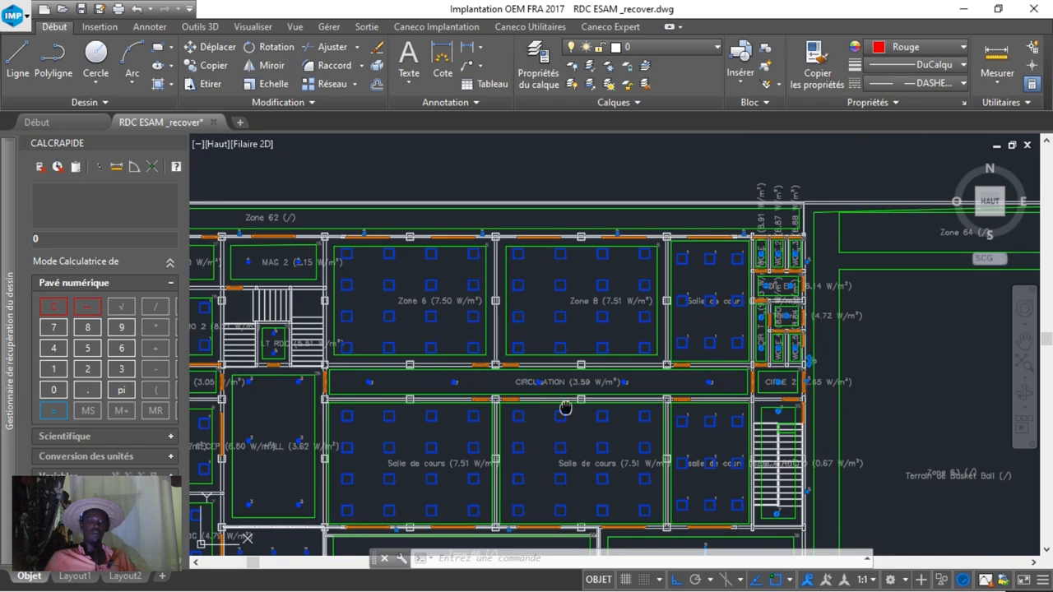
Examine the fixtures along the Terrain de Basket Ball edges and around the patio of Zone 72 on the zone plan.
{"action": "middle_click_drag", "start_coordinate": [565, 408], "coordinate": [257, 313]}
{"action": "middle_click_drag", "start_coordinate": [596, 358], "coordinate": [561, 242]}
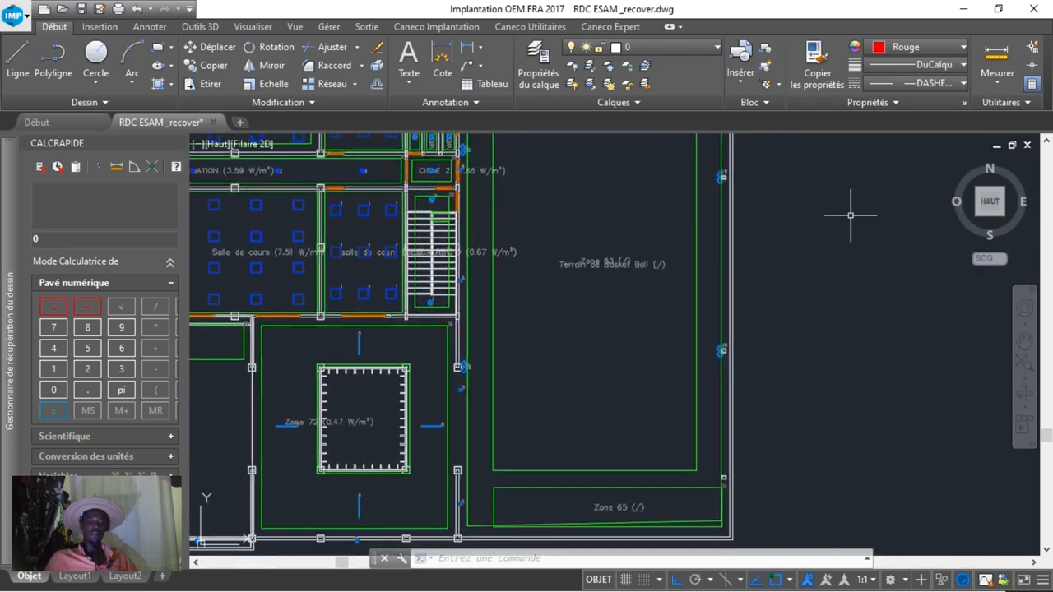
{"action": "scroll", "coordinate": [699, 333], "scroll_direction": "up", "scroll_amount": 6}
{"action": "scroll", "coordinate": [724, 338], "scroll_direction": "down", "scroll_amount": 6}
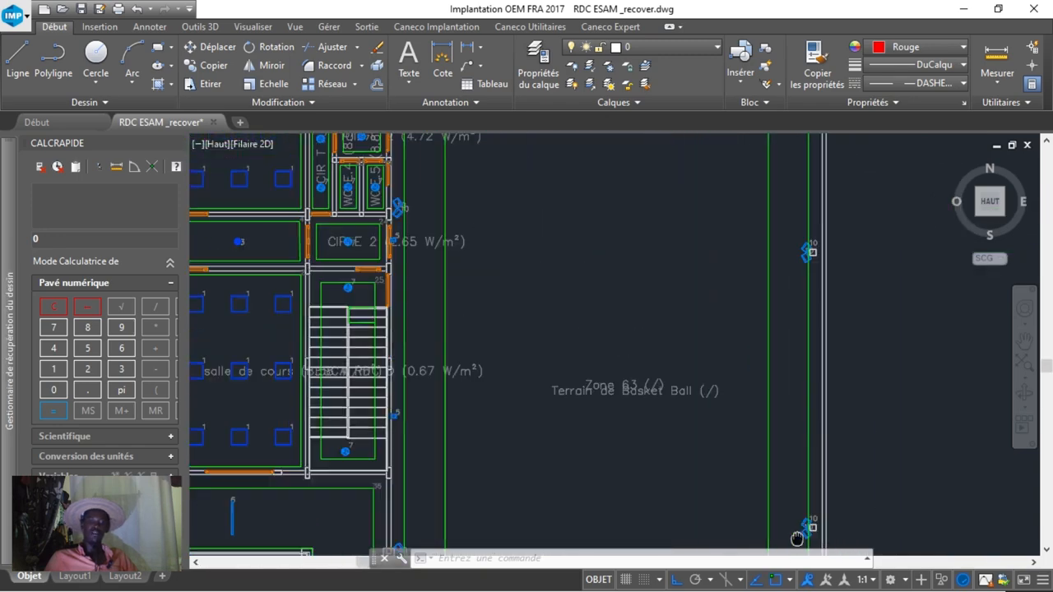
{"action": "scroll", "coordinate": [814, 313], "scroll_direction": "up", "scroll_amount": 2}
{"action": "scroll", "coordinate": [814, 329], "scroll_direction": "up", "scroll_amount": 2}
{"action": "scroll", "coordinate": [806, 376], "scroll_direction": "down", "scroll_amount": 5}
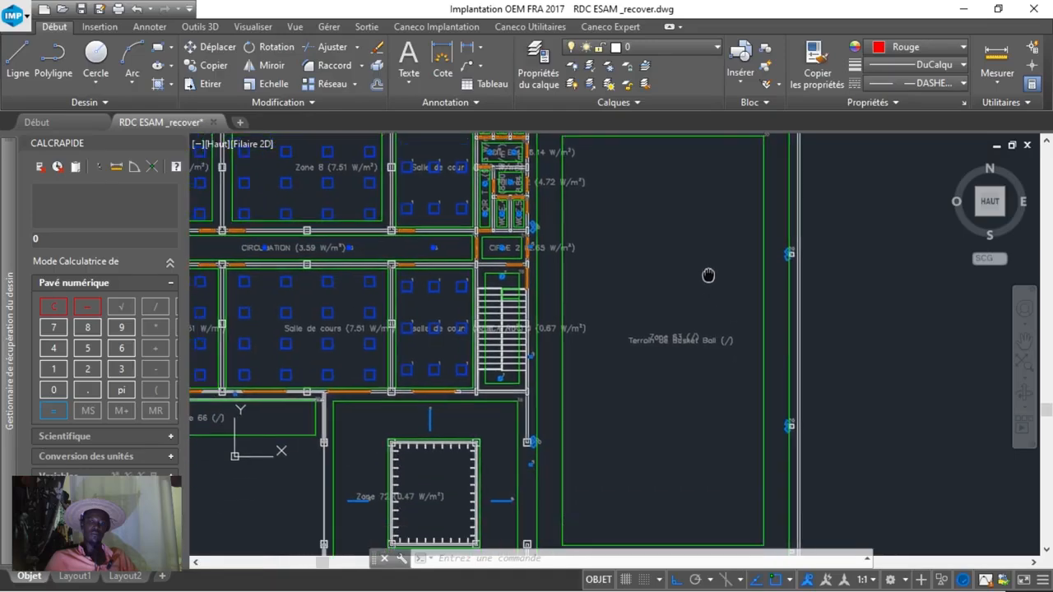
{"action": "scroll", "coordinate": [559, 427], "scroll_direction": "up", "scroll_amount": 2}
{"action": "scroll", "coordinate": [782, 348], "scroll_direction": "up", "scroll_amount": 1}
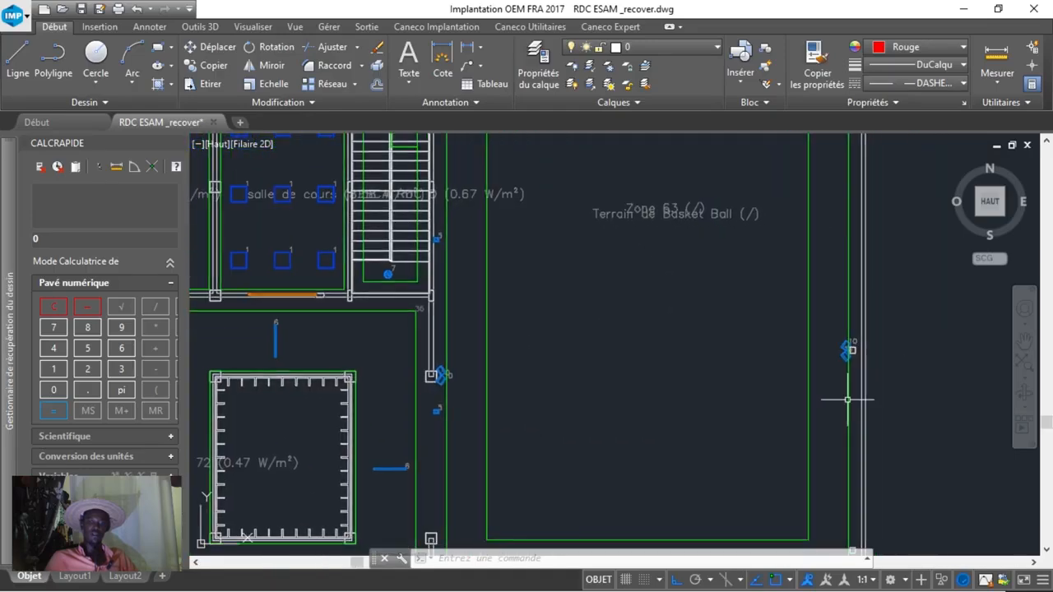
{"action": "scroll", "coordinate": [814, 402], "scroll_direction": "down", "scroll_amount": 4}
{"action": "scroll", "coordinate": [633, 394], "scroll_direction": "up", "scroll_amount": 4}
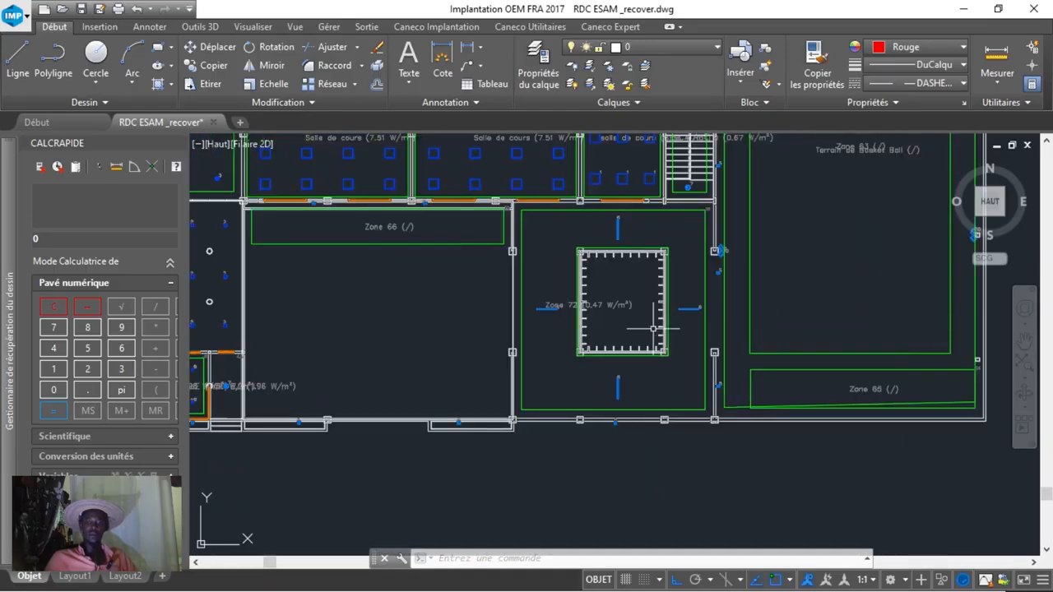
Examine the luminaires in the offices, hall, storerooms and upper classrooms of the zone plan.
{"action": "middle_click_drag", "start_coordinate": [560, 368], "coordinate": [995, 497]}
{"action": "scroll", "coordinate": [628, 431], "scroll_direction": "up", "scroll_amount": 2}
{"action": "middle_click_drag", "start_coordinate": [603, 421], "coordinate": [697, 299]}
{"action": "scroll", "coordinate": [697, 301], "scroll_direction": "down", "scroll_amount": 2}
{"action": "scroll", "coordinate": [625, 345], "scroll_direction": "down", "scroll_amount": 4}
{"action": "scroll", "coordinate": [625, 345], "scroll_direction": "up", "scroll_amount": 2}
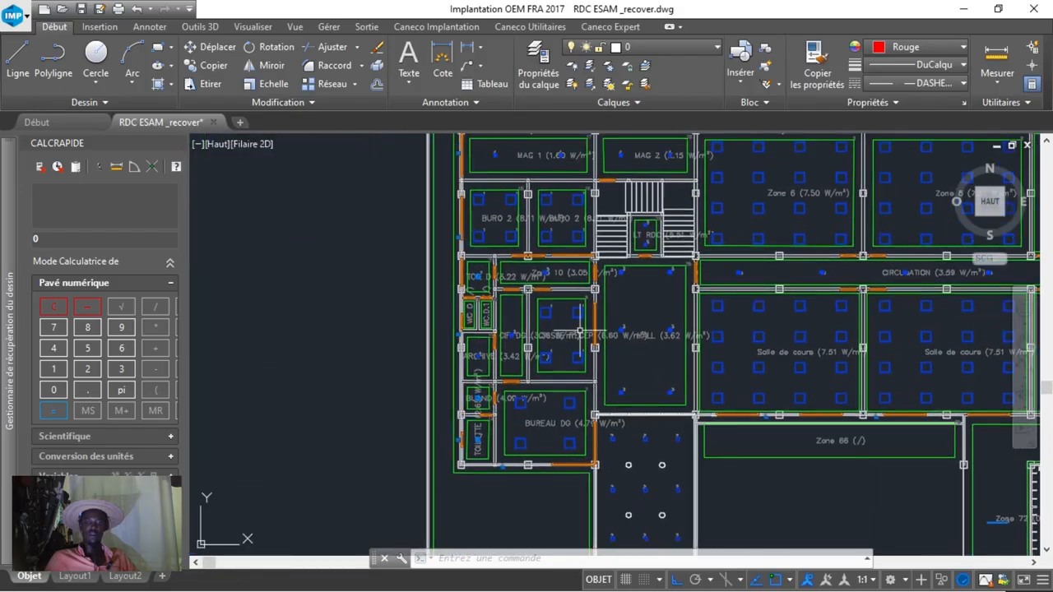
{"action": "scroll", "coordinate": [580, 331], "scroll_direction": "up", "scroll_amount": 2}
{"action": "middle_click_drag", "start_coordinate": [769, 323], "coordinate": [448, 335]}
{"action": "scroll", "coordinate": [699, 387], "scroll_direction": "down", "scroll_amount": 2}
{"action": "middle_click_drag", "start_coordinate": [702, 380], "coordinate": [616, 497]}
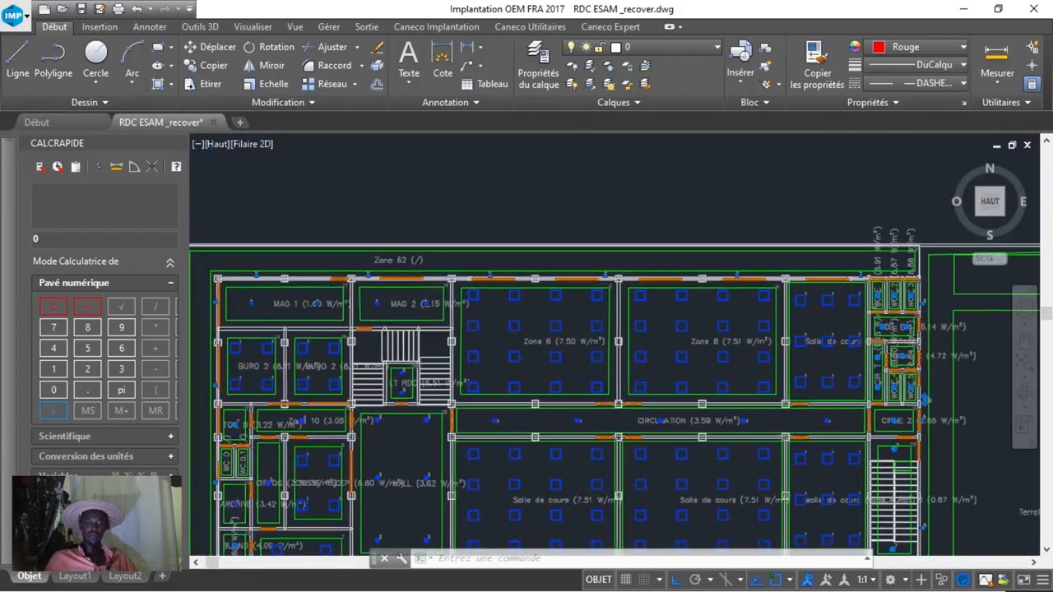
Go to the framed electrical layout plan and view the offices, technical room and classrooms on it.
{"action": "scroll", "coordinate": [609, 327], "scroll_direction": "down", "scroll_amount": 6}
{"action": "middle_click_drag", "start_coordinate": [611, 330], "coordinate": [220, 314]}
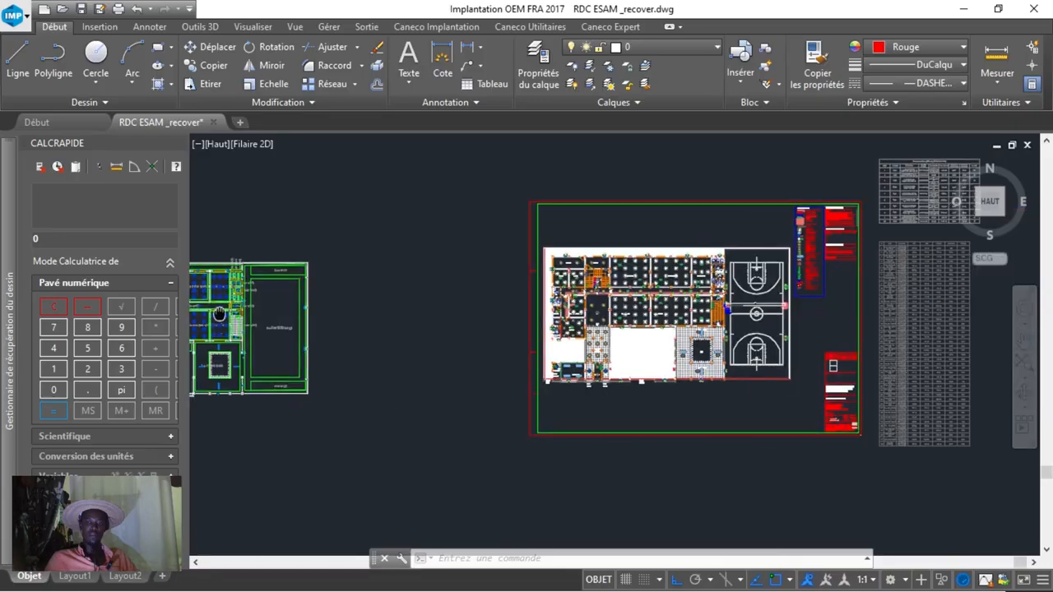
{"action": "scroll", "coordinate": [571, 286], "scroll_direction": "up", "scroll_amount": 8}
{"action": "middle_click_drag", "start_coordinate": [539, 310], "coordinate": [540, 427]}
{"action": "scroll", "coordinate": [585, 345], "scroll_direction": "up", "scroll_amount": 2}
{"action": "middle_click_drag", "start_coordinate": [578, 350], "coordinate": [398, 336]}
{"action": "scroll", "coordinate": [488, 324], "scroll_direction": "down", "scroll_amount": 4}
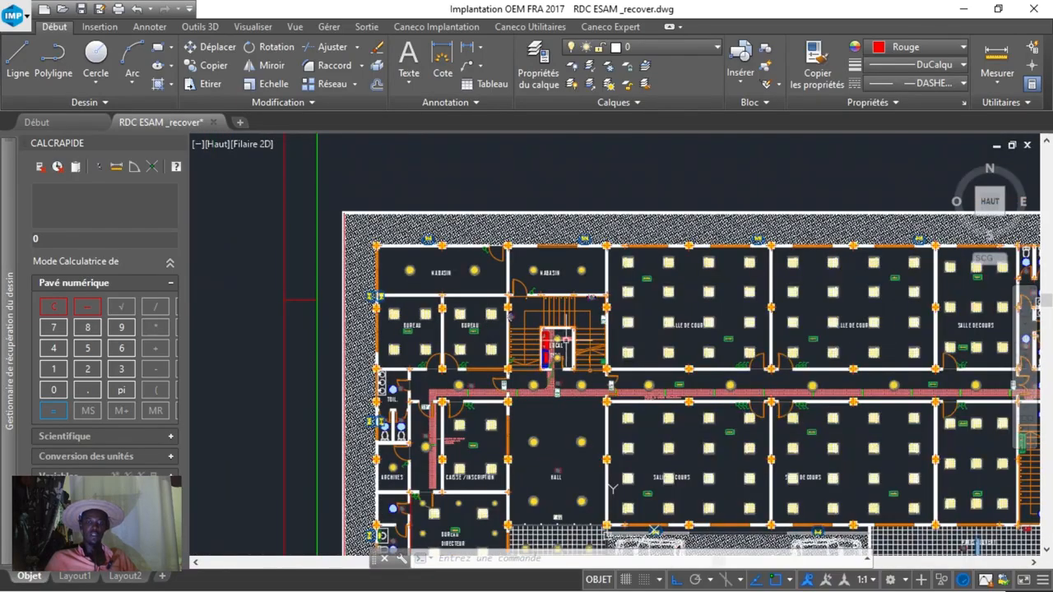
Inspect the square luminaires and emergency lighting symbols in the first classroom beside the staircase.
{"action": "middle_click_drag", "start_coordinate": [564, 338], "coordinate": [491, 319]}
{"action": "scroll", "coordinate": [607, 270], "scroll_direction": "up", "scroll_amount": 5}
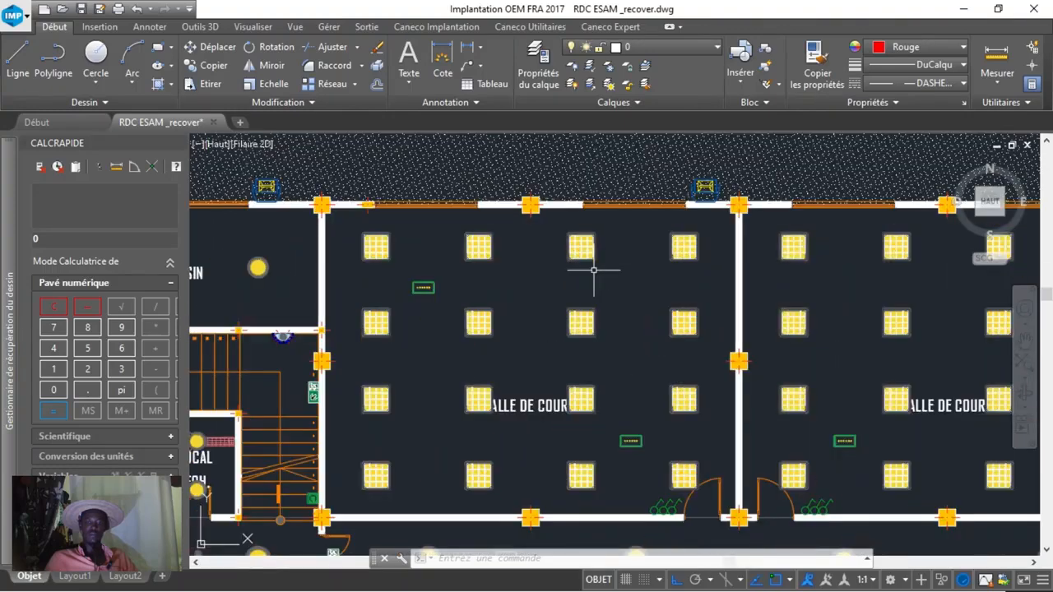
{"action": "scroll", "coordinate": [581, 249], "scroll_direction": "up", "scroll_amount": 2}
{"action": "scroll", "coordinate": [523, 350], "scroll_direction": "down", "scroll_amount": 2}
{"action": "middle_click_drag", "start_coordinate": [523, 349], "coordinate": [847, 275]}
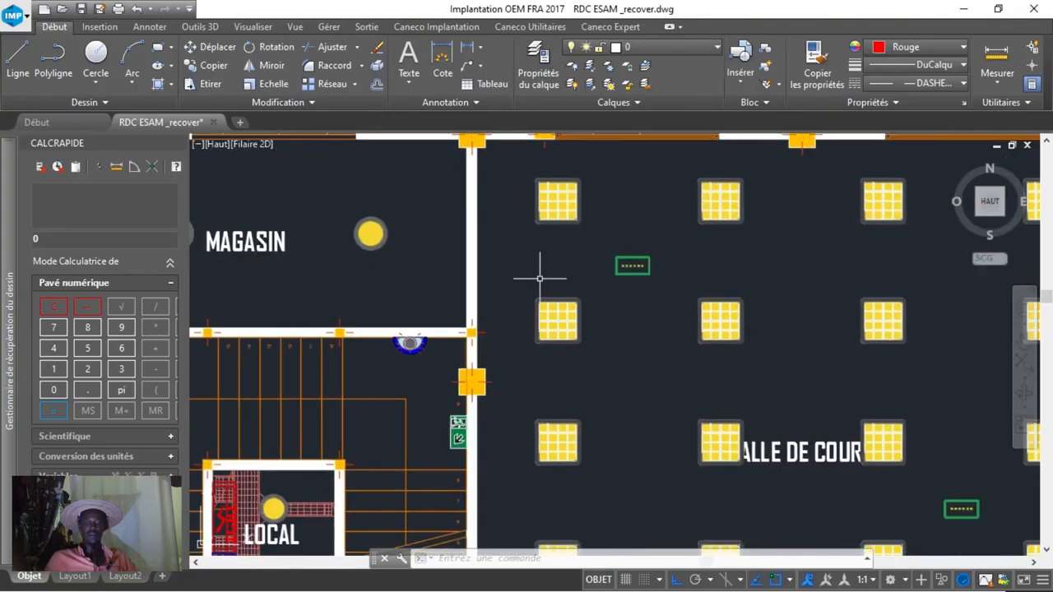
Inspect the LOCAL TECH. room between the stairs, with its electrical panels and the cable tray leading out.
{"action": "middle_click_drag", "start_coordinate": [626, 398], "coordinate": [779, 255]}
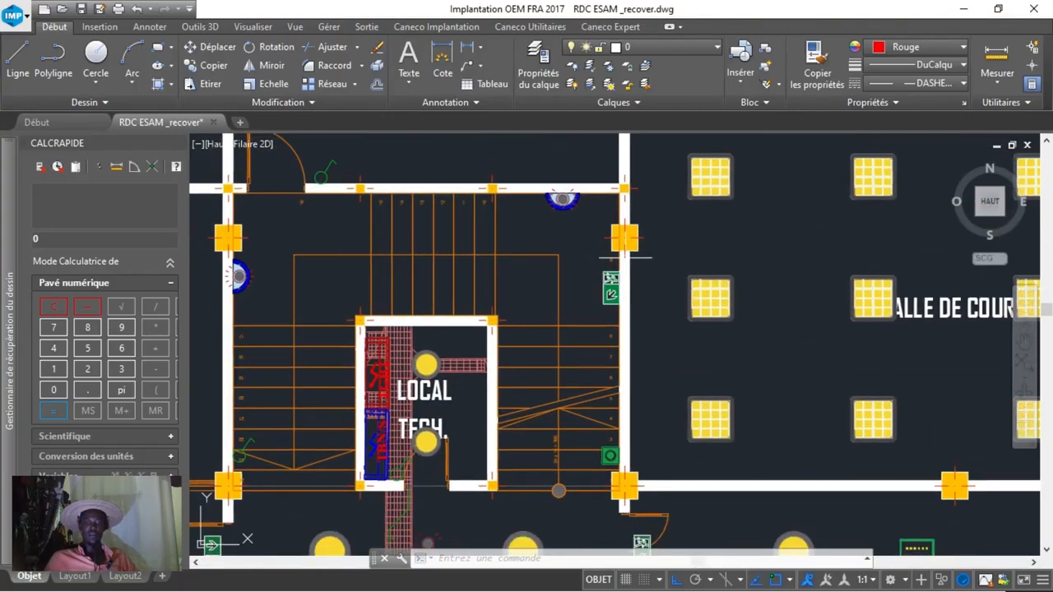
{"action": "middle_click_drag", "start_coordinate": [612, 469], "coordinate": [708, 347]}
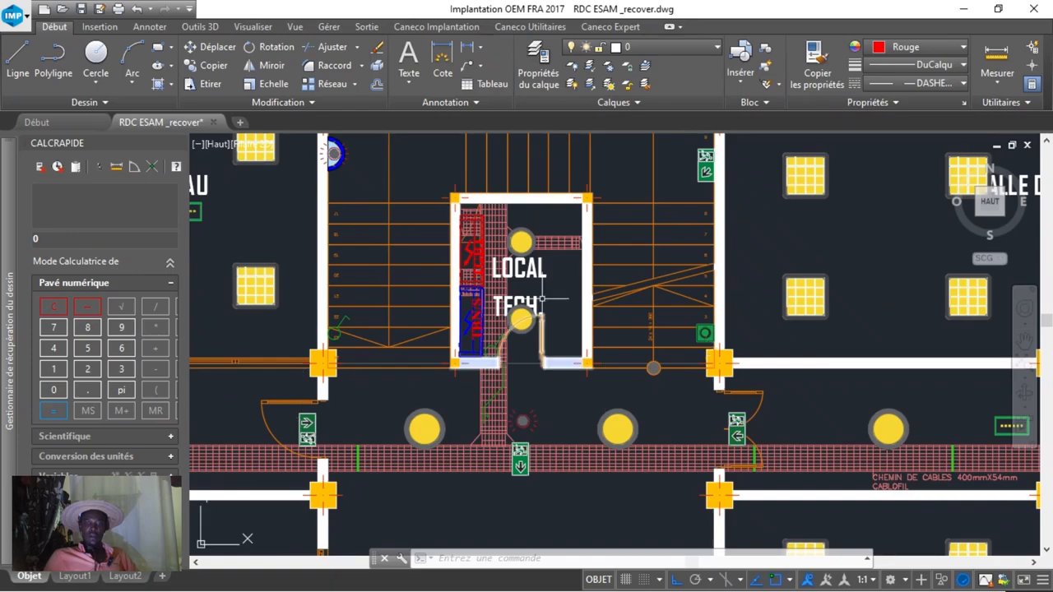
{"action": "scroll", "coordinate": [473, 259], "scroll_direction": "up", "scroll_amount": 2}
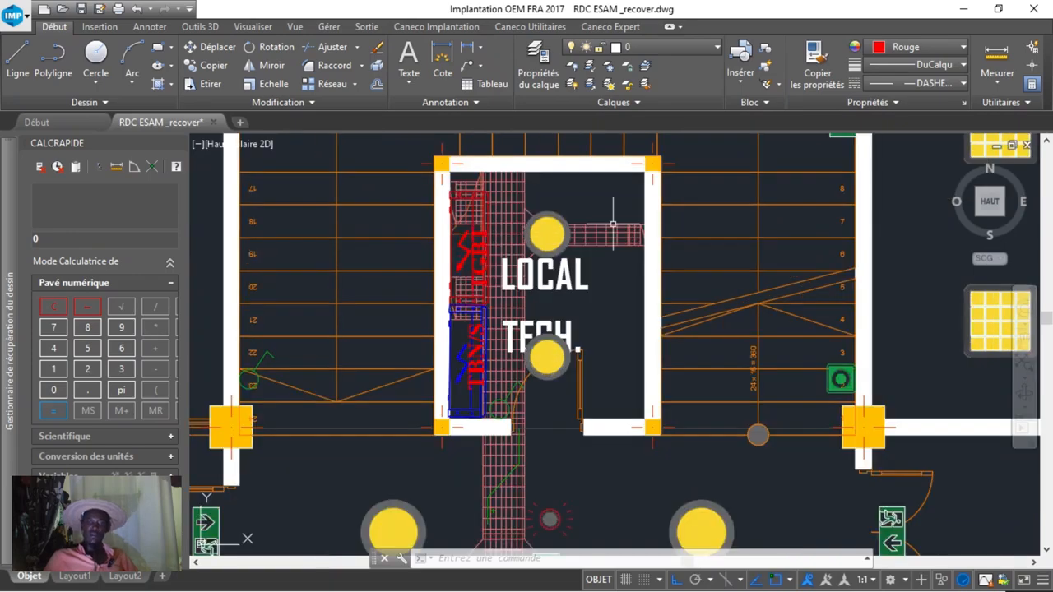
{"action": "middle_click_drag", "start_coordinate": [497, 389], "coordinate": [517, 202]}
{"action": "middle_click_drag", "start_coordinate": [581, 326], "coordinate": [648, 289]}
{"action": "scroll", "coordinate": [463, 357], "scroll_direction": "down", "scroll_amount": 2}
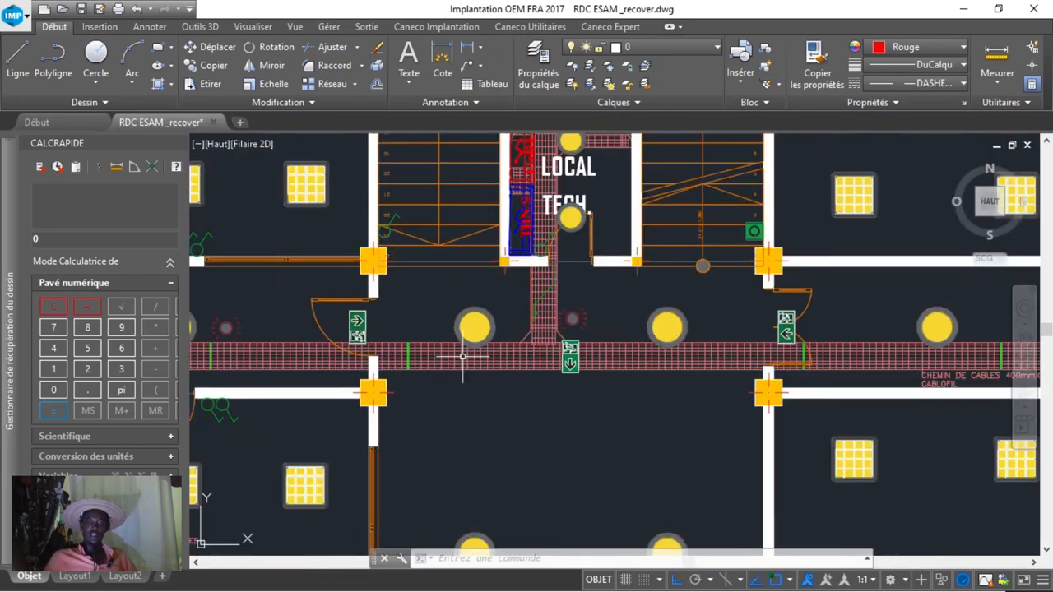
Follow the 400mmX54mm cable tray from the archives and CAISSE / INSCRIPTION side along the corridor to the far exit.
{"action": "middle_click_drag", "start_coordinate": [471, 355], "coordinate": [870, 312]}
{"action": "middle_click_drag", "start_coordinate": [617, 356], "coordinate": [550, 119]}
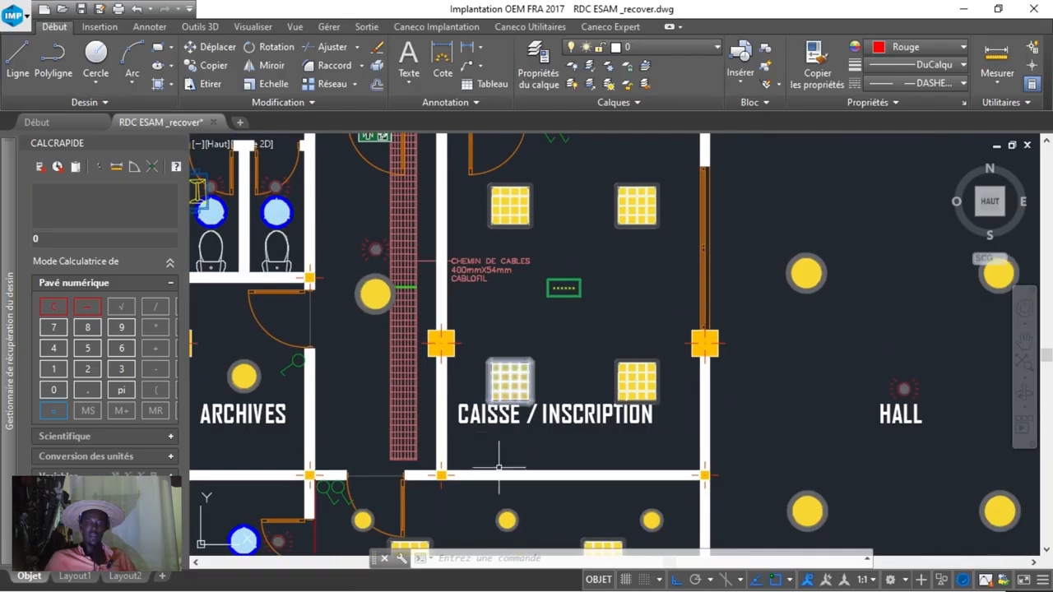
{"action": "middle_click_drag", "start_coordinate": [522, 386], "coordinate": [421, 430]}
{"action": "left_click_drag", "start_coordinate": [421, 430], "coordinate": [238, 551]}
{"action": "middle_click_drag", "start_coordinate": [647, 294], "coordinate": [449, 296]}
{"action": "middle_click_drag", "start_coordinate": [732, 299], "coordinate": [388, 316]}
{"action": "middle_click_drag", "start_coordinate": [705, 324], "coordinate": [642, 317]}
{"action": "middle_click_drag", "start_coordinate": [882, 277], "coordinate": [607, 297]}
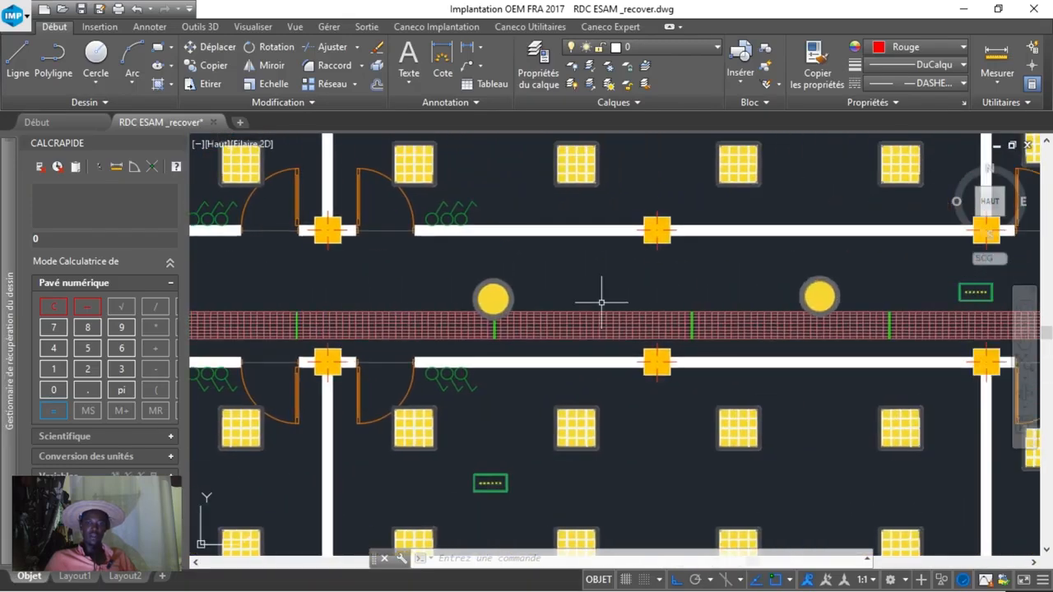
{"action": "middle_click_drag", "start_coordinate": [839, 308], "coordinate": [449, 312]}
{"action": "middle_click_drag", "start_coordinate": [776, 296], "coordinate": [513, 287]}
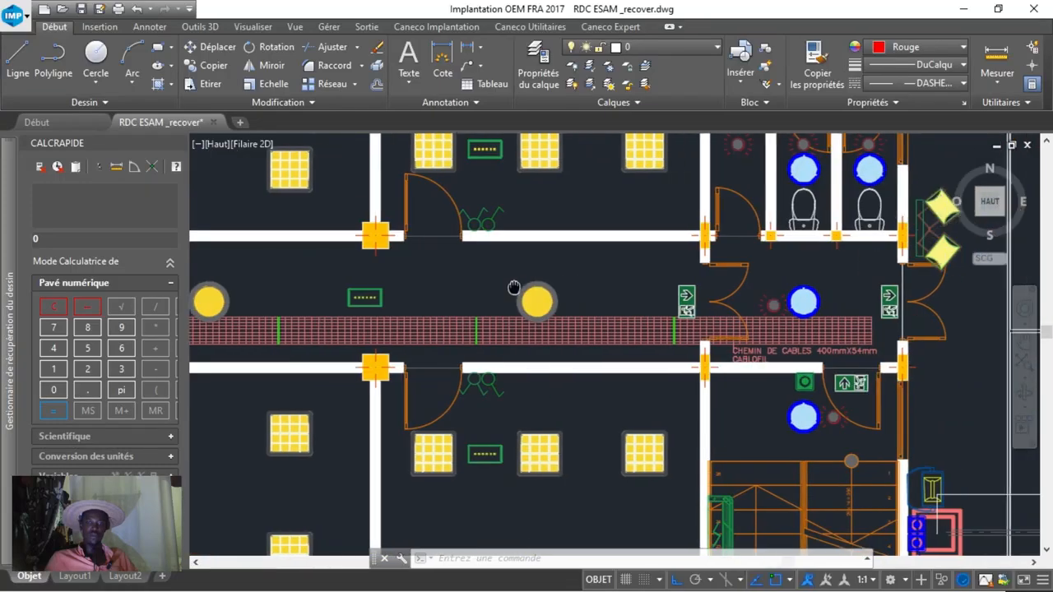
Examine the small classroom and the lighting of the adjoining staircase near the PAVIS COUVERT.
{"action": "middle_click_drag", "start_coordinate": [632, 329], "coordinate": [629, 201]}
{"action": "middle_click_drag", "start_coordinate": [568, 400], "coordinate": [641, 228]}
{"action": "scroll", "coordinate": [642, 228], "scroll_direction": "down", "scroll_amount": 2}
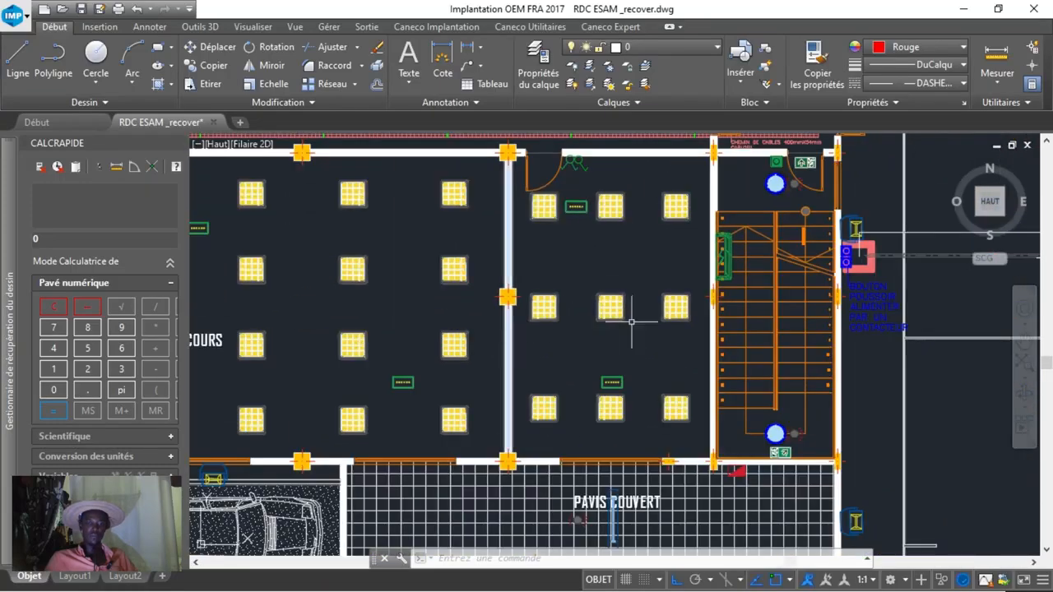
{"action": "scroll", "coordinate": [735, 261], "scroll_direction": "up", "scroll_amount": 4}
{"action": "middle_click_drag", "start_coordinate": [732, 275], "coordinate": [616, 271]}
{"action": "scroll", "coordinate": [644, 229], "scroll_direction": "down", "scroll_amount": 2}
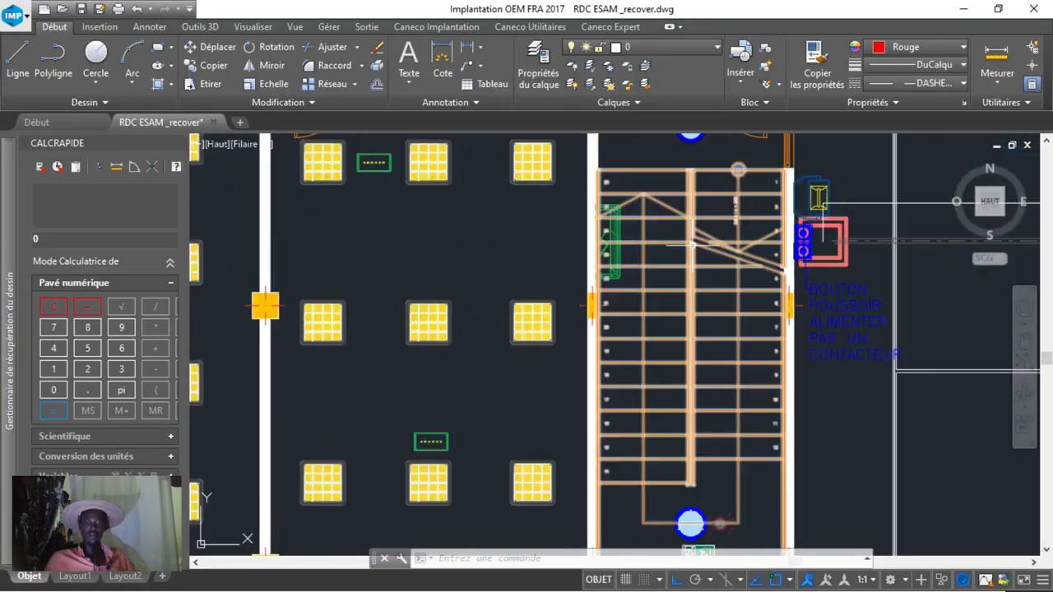
Trace the line across the basketball court from the push buttons by the staircase wall to the box on the opposite side.
{"action": "middle_click_drag", "start_coordinate": [646, 229], "coordinate": [441, 231]}
{"action": "scroll", "coordinate": [656, 257], "scroll_direction": "down", "scroll_amount": 4}
{"action": "middle_click_drag", "start_coordinate": [703, 268], "coordinate": [535, 275]}
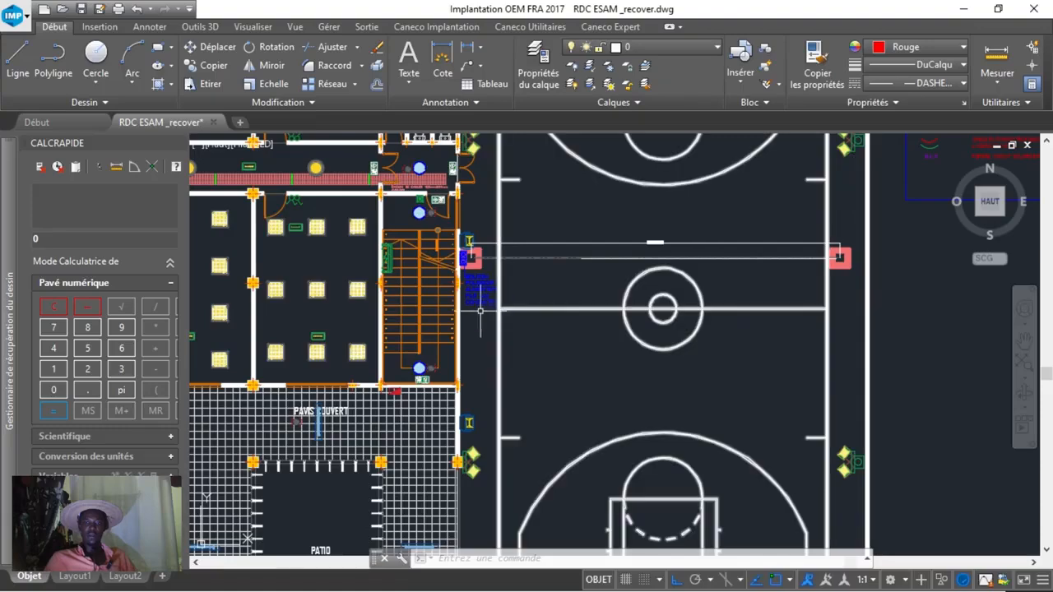
{"action": "scroll", "coordinate": [473, 257], "scroll_direction": "up", "scroll_amount": 8}
{"action": "left_click_drag", "start_coordinate": [555, 298], "coordinate": [522, 294]}
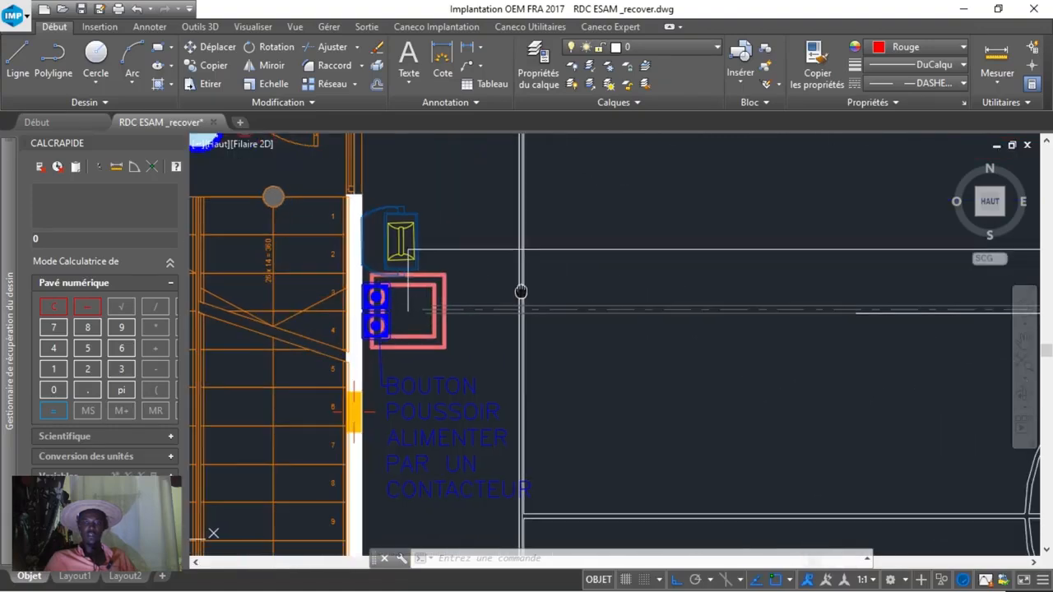
{"action": "middle_click_drag", "start_coordinate": [522, 293], "coordinate": [423, 304]}
{"action": "scroll", "coordinate": [423, 304], "scroll_direction": "down", "scroll_amount": 4}
{"action": "middle_click_drag", "start_coordinate": [561, 316], "coordinate": [399, 296]}
{"action": "scroll", "coordinate": [800, 292], "scroll_direction": "up", "scroll_amount": 2}
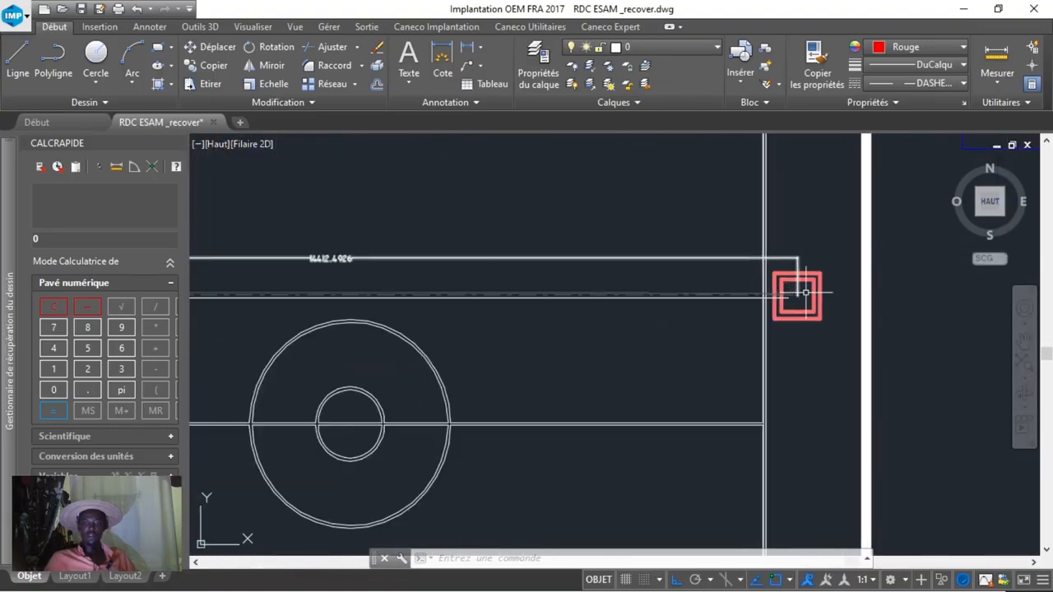
Inspect the paired floodlights on the basketball court's outer edge.
{"action": "scroll", "coordinate": [804, 294], "scroll_direction": "down", "scroll_amount": 4}
{"action": "middle_click_drag", "start_coordinate": [804, 322], "coordinate": [813, 532]}
{"action": "scroll", "coordinate": [825, 414], "scroll_direction": "up", "scroll_amount": 2}
{"action": "scroll", "coordinate": [794, 431], "scroll_direction": "up", "scroll_amount": 3}
{"action": "scroll", "coordinate": [795, 431], "scroll_direction": "down", "scroll_amount": 3}
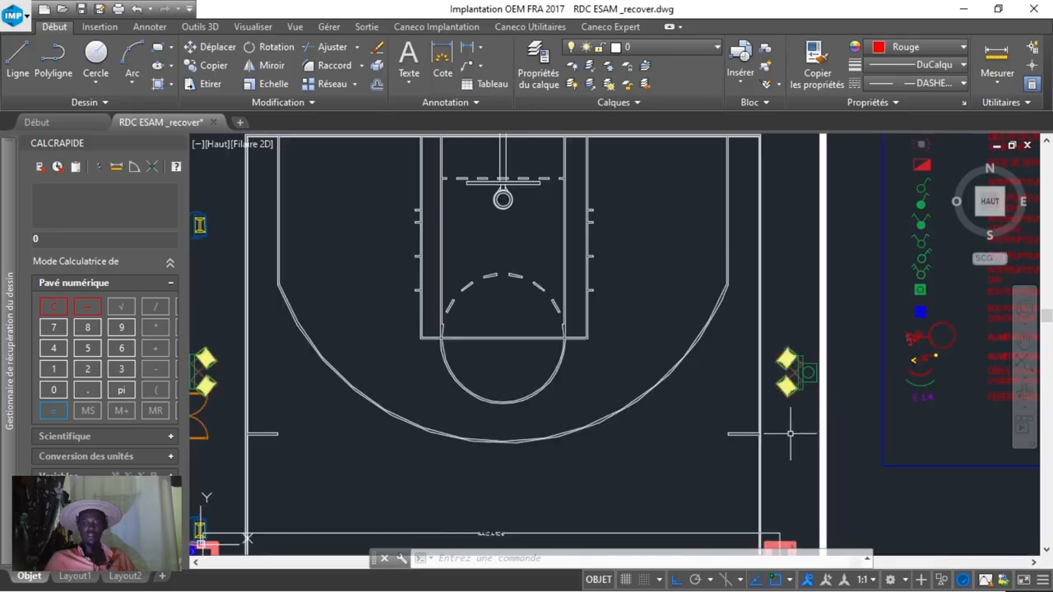
Return to the contactor-fed push buttons beside the staircase and view their note in the context of the court.
{"action": "middle_click_drag", "start_coordinate": [792, 432], "coordinate": [770, 217]}
{"action": "middle_click_drag", "start_coordinate": [675, 444], "coordinate": [1009, 379]}
{"action": "scroll", "coordinate": [504, 306], "scroll_direction": "up", "scroll_amount": 4}
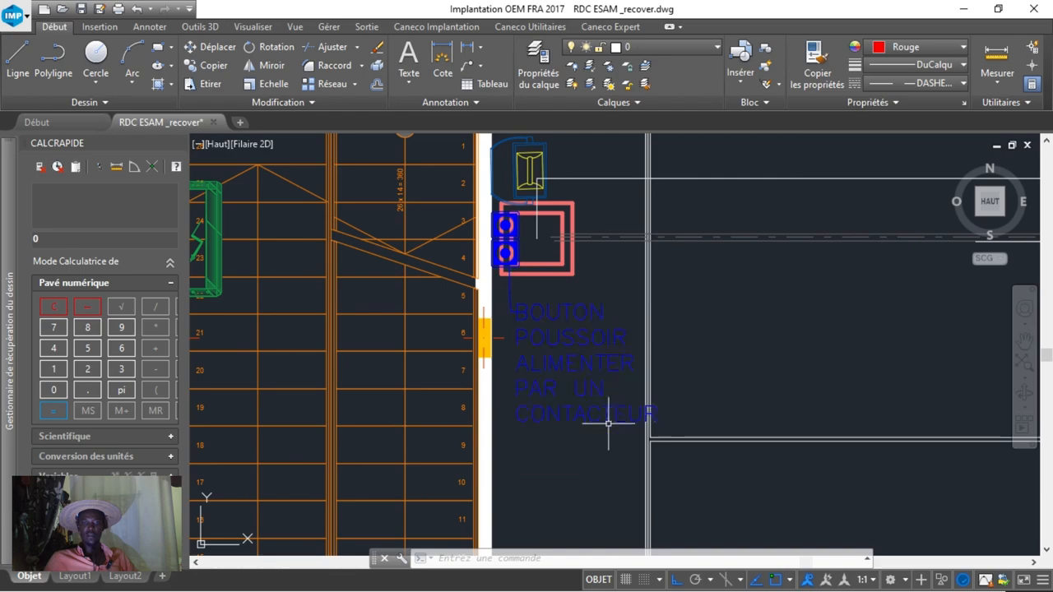
{"action": "scroll", "coordinate": [538, 348], "scroll_direction": "down", "scroll_amount": 7}
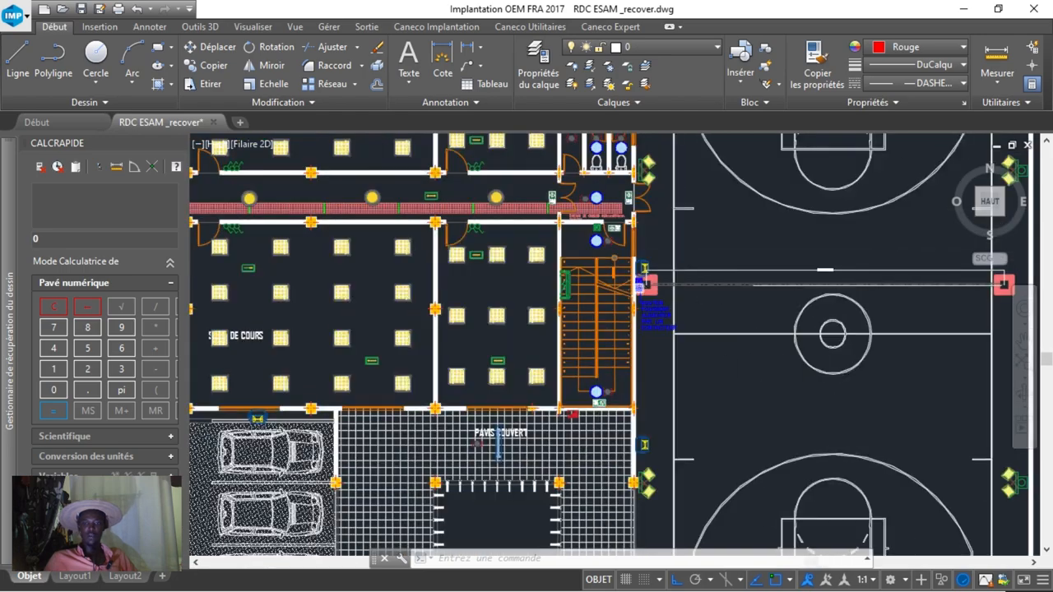
Examine the projector, manhole and contactor-fed push buttons on the staircase wall beside the basketball court.
{"action": "scroll", "coordinate": [652, 285], "scroll_direction": "up", "scroll_amount": 4}
{"action": "mouse_move", "coordinate": [652, 437]}
{"action": "middle_mouse_down"}
{"action": "mouse_move", "coordinate": [678, 391]}
{"action": "mouse_move", "coordinate": [729, 459]}
{"action": "middle_mouse_up"}
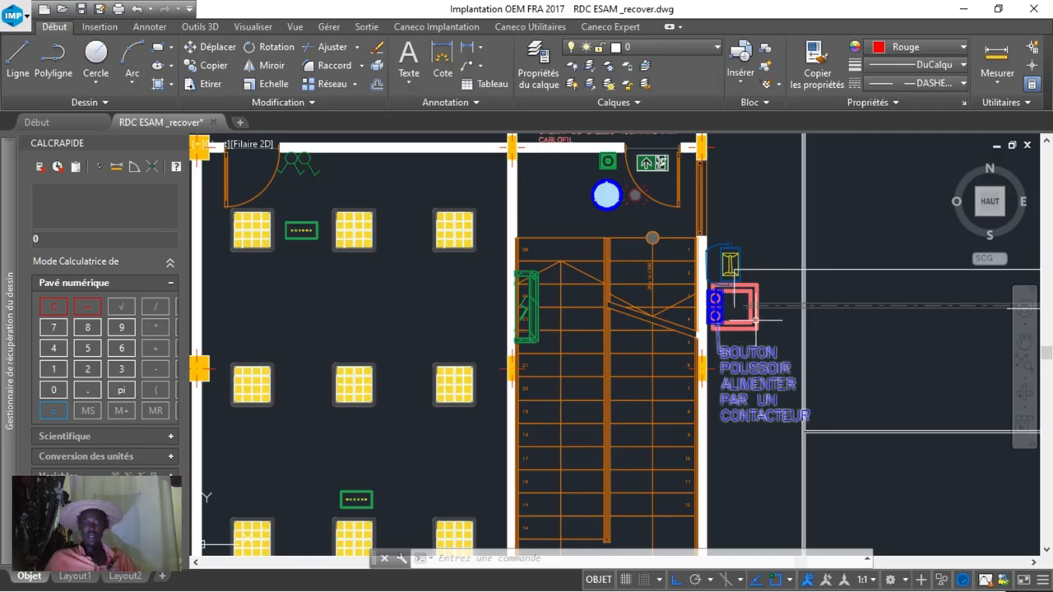
{"action": "middle_click_drag", "start_coordinate": [756, 320], "coordinate": [697, 418]}
{"action": "mouse_move", "coordinate": [669, 369]}
{"action": "middle_mouse_down"}
{"action": "mouse_move", "coordinate": [670, 462]}
{"action": "mouse_move", "coordinate": [716, 475]}
{"action": "mouse_move", "coordinate": [731, 545]}
{"action": "middle_mouse_up"}
Follow the exterior wall projectors along the classroom façade and around to the toilets and archives side.
{"action": "scroll", "coordinate": [700, 436], "scroll_direction": "down", "scroll_amount": 2}
{"action": "middle_click_drag", "start_coordinate": [856, 337], "coordinate": [901, 538]}
{"action": "middle_click_drag", "start_coordinate": [650, 276], "coordinate": [951, 282]}
{"action": "middle_click_drag", "start_coordinate": [581, 310], "coordinate": [906, 275]}
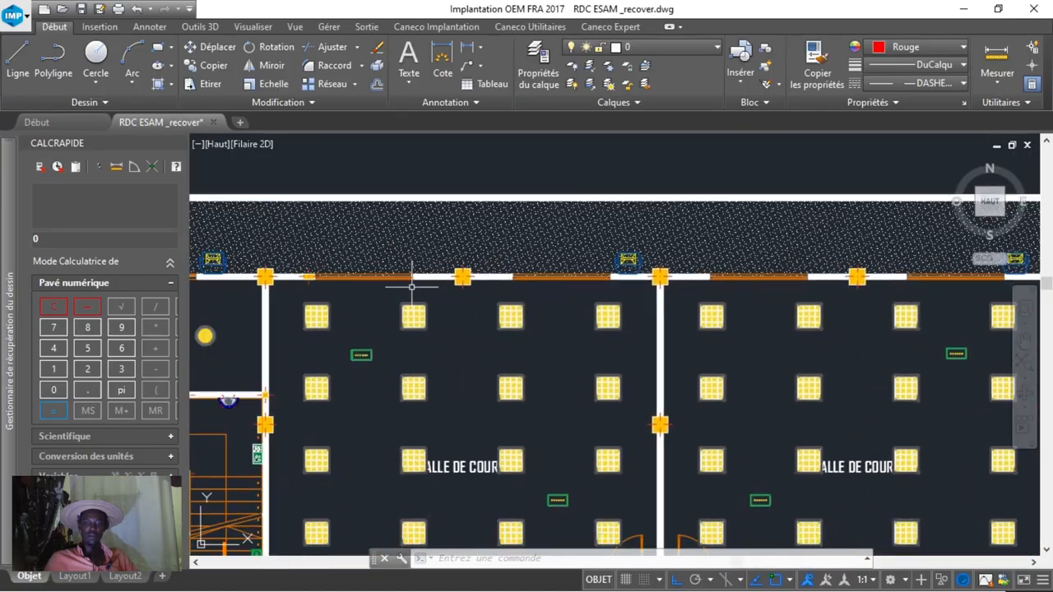
{"action": "mouse_move", "coordinate": [490, 264]}
{"action": "middle_mouse_down"}
{"action": "mouse_move", "coordinate": [781, 251]}
{"action": "mouse_move", "coordinate": [815, 237]}
{"action": "middle_mouse_up"}
{"action": "mouse_move", "coordinate": [444, 334]}
{"action": "middle_mouse_down"}
{"action": "mouse_move", "coordinate": [736, 324]}
{"action": "mouse_move", "coordinate": [595, 189]}
{"action": "mouse_move", "coordinate": [603, 166]}
{"action": "middle_mouse_up"}
{"action": "mouse_move", "coordinate": [500, 313]}
{"action": "middle_mouse_down"}
{"action": "mouse_move", "coordinate": [520, 158]}
{"action": "mouse_move", "coordinate": [485, 123]}
{"action": "middle_mouse_up"}
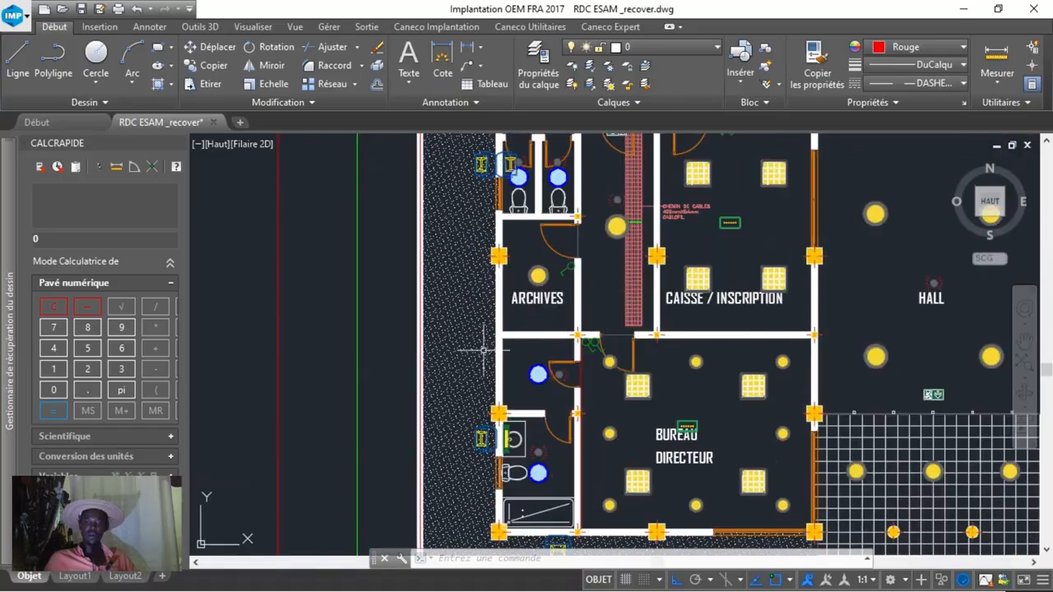
Examine the luminaires of the BUREAU DIRECTEUR and the lights in its private washroom.
{"action": "middle_click_drag", "start_coordinate": [510, 345], "coordinate": [486, 151]}
{"action": "middle_click_drag", "start_coordinate": [562, 329], "coordinate": [503, 393]}
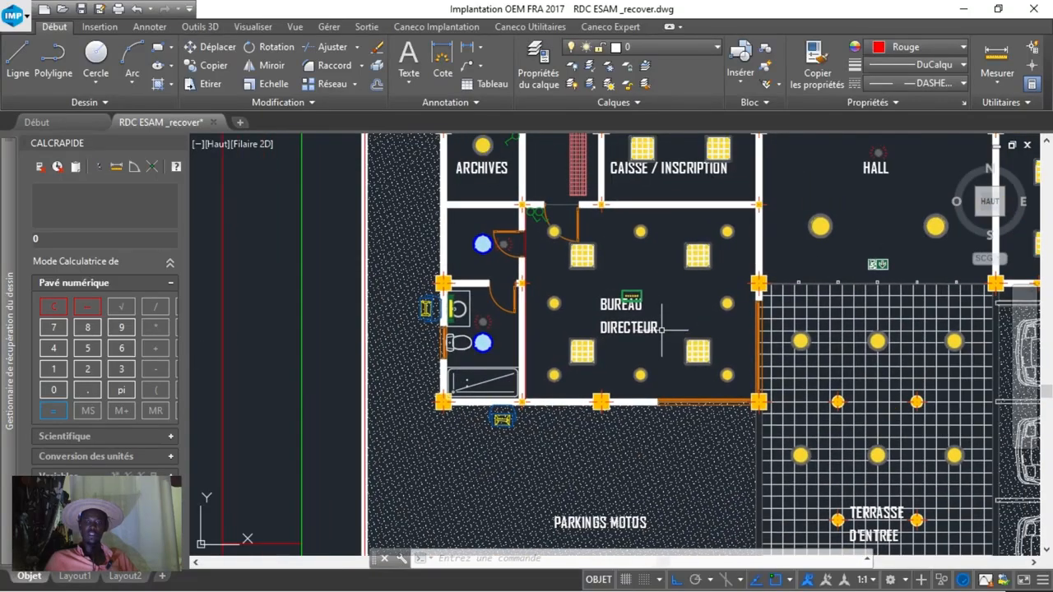
{"action": "scroll", "coordinate": [636, 292], "scroll_direction": "up", "scroll_amount": 2}
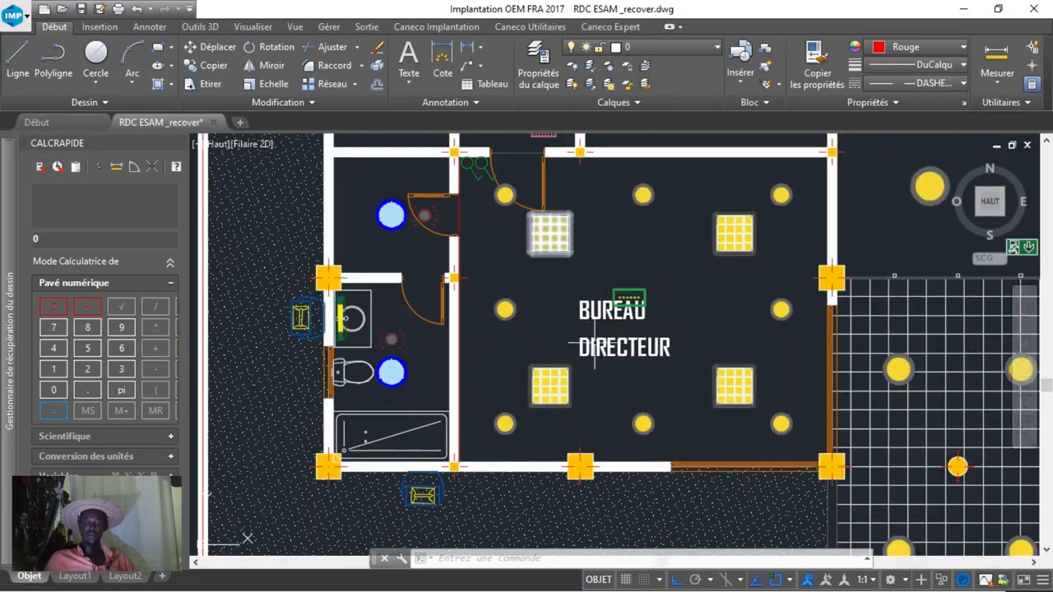
{"action": "mouse_move", "coordinate": [371, 172]}
{"action": "middle_mouse_down"}
{"action": "mouse_move", "coordinate": [393, 252]}
{"action": "mouse_move", "coordinate": [389, 386]}
{"action": "middle_mouse_up"}
Inspect the 400mmX54mm Cablofil cable tray and its note beside the CAISSE / INSCRIPTION room.
{"action": "scroll", "coordinate": [391, 374], "scroll_direction": "down", "scroll_amount": 2}
{"action": "mouse_move", "coordinate": [394, 329]}
{"action": "middle_mouse_down"}
{"action": "mouse_move", "coordinate": [385, 397]}
{"action": "mouse_move", "coordinate": [340, 425]}
{"action": "middle_mouse_up"}
{"action": "scroll", "coordinate": [477, 354], "scroll_direction": "up", "scroll_amount": 6}
{"action": "scroll", "coordinate": [499, 311], "scroll_direction": "down", "scroll_amount": 4}
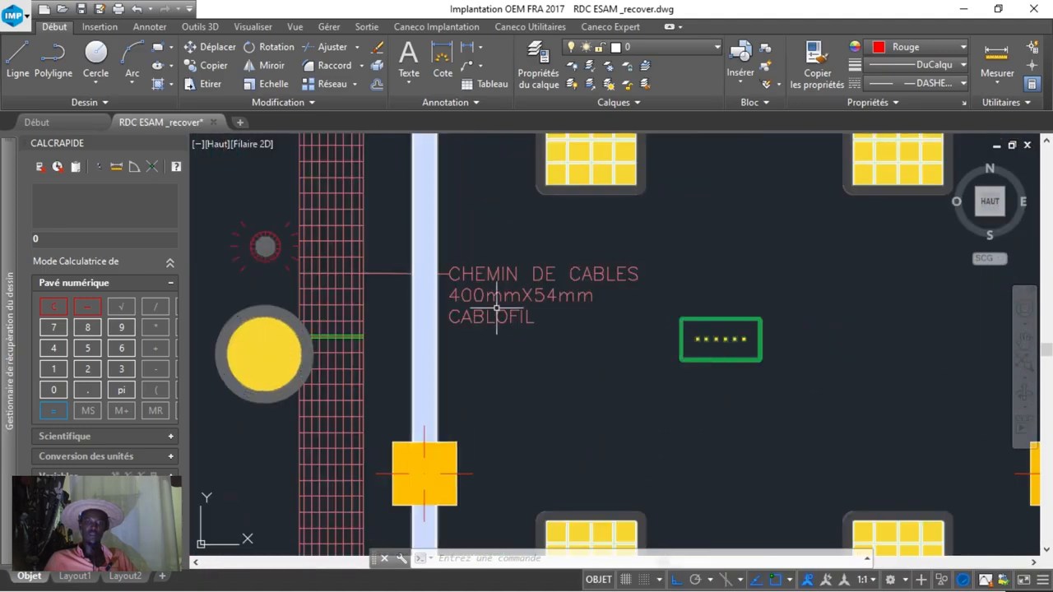
{"action": "scroll", "coordinate": [500, 312], "scroll_direction": "down", "scroll_amount": 8}
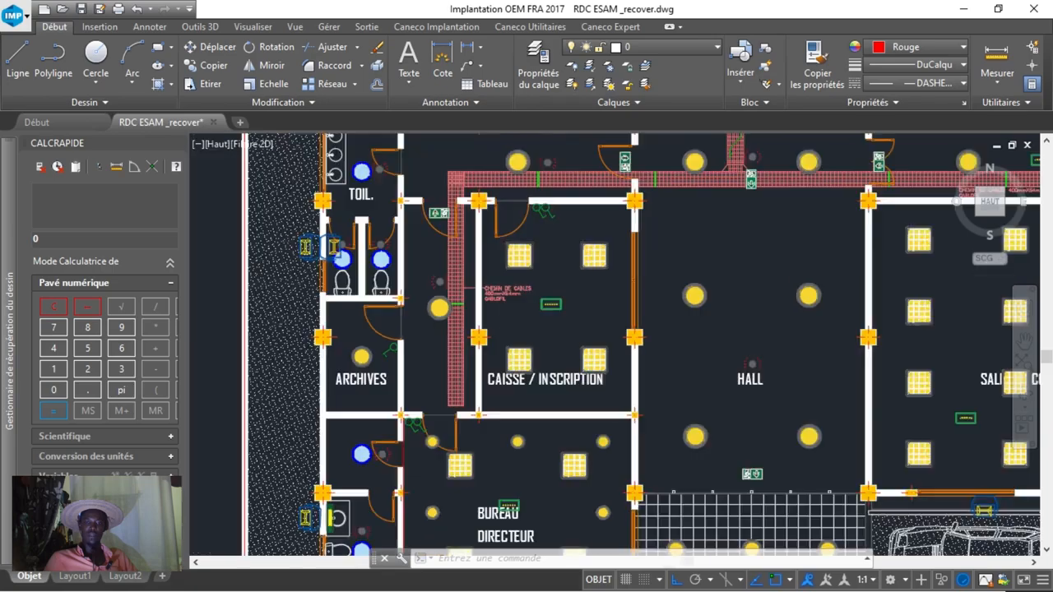
Inspect the linear luminaires of the LOCAL GROUPE and the detector light in the adjoining toilet.
{"action": "mouse_move", "coordinate": [500, 313]}
{"action": "middle_mouse_down"}
{"action": "mouse_move", "coordinate": [386, 298]}
{"action": "mouse_move", "coordinate": [395, 290]}
{"action": "middle_mouse_up"}
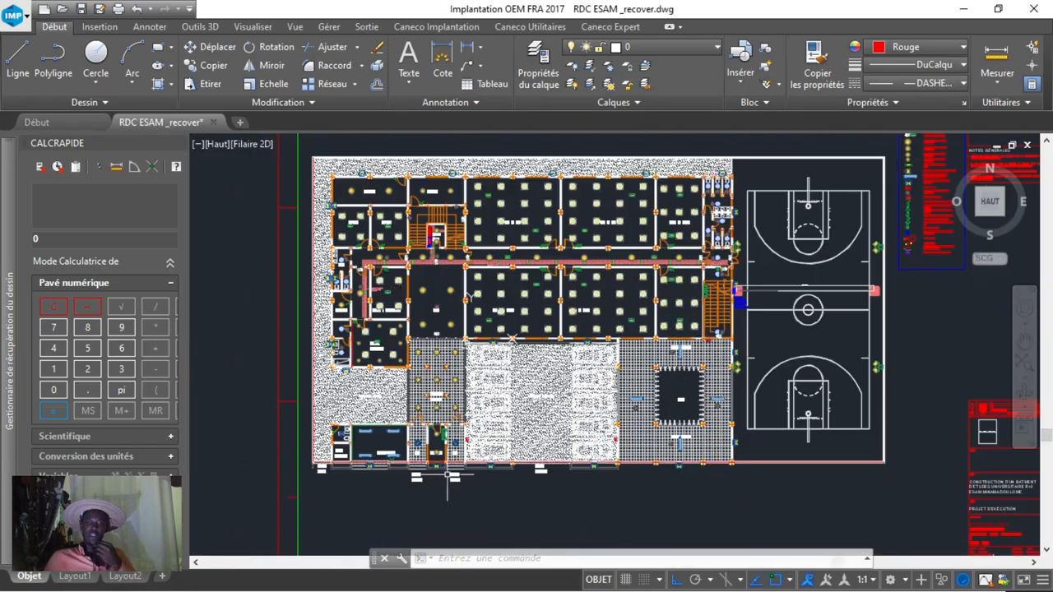
{"action": "scroll", "coordinate": [358, 428], "scroll_direction": "up", "scroll_amount": 6}
{"action": "scroll", "coordinate": [362, 426], "scroll_direction": "up", "scroll_amount": 4}
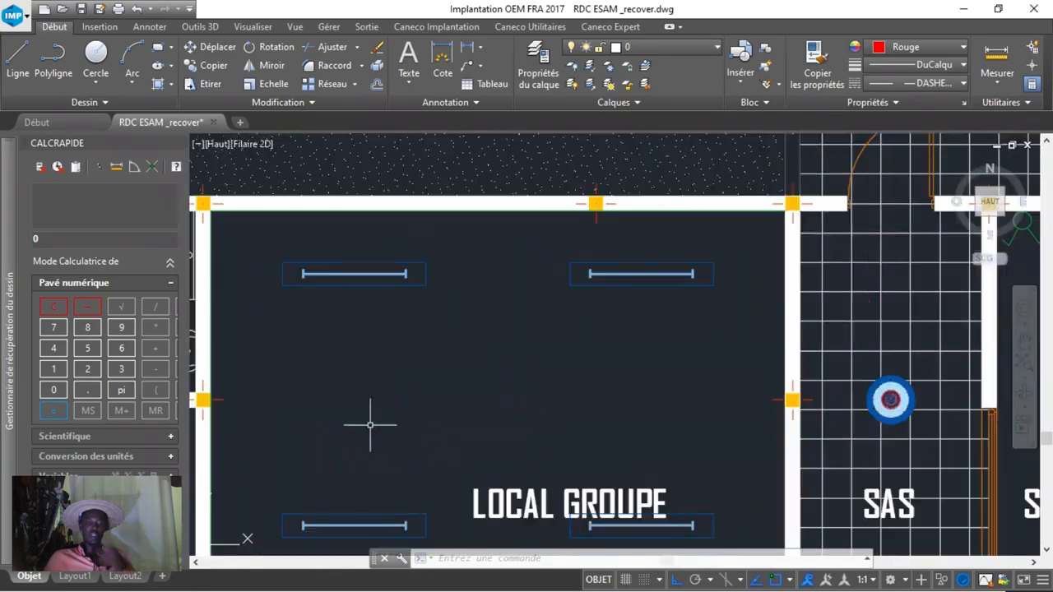
{"action": "scroll", "coordinate": [493, 421], "scroll_direction": "down", "scroll_amount": 4}
{"action": "middle_click_drag", "start_coordinate": [520, 411], "coordinate": [601, 395]}
{"action": "scroll", "coordinate": [521, 355], "scroll_direction": "up", "scroll_amount": 6}
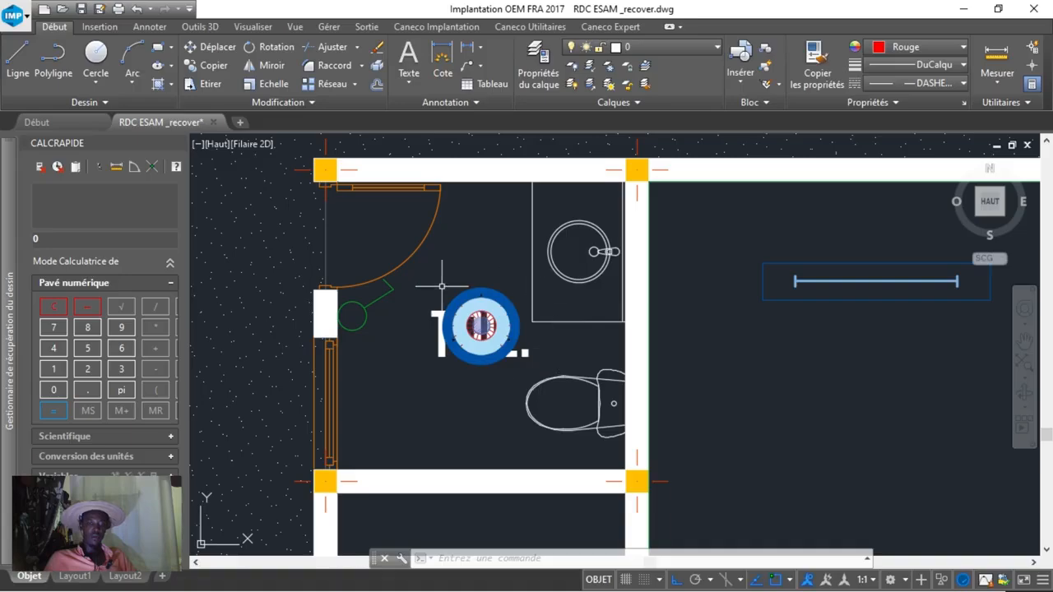
Examine the SECURITE room's lights and electrical box, and the detector lights in the two SAS entrances.
{"action": "scroll", "coordinate": [469, 333], "scroll_direction": "down", "scroll_amount": 4}
{"action": "middle_click_drag", "start_coordinate": [1005, 359], "coordinate": [454, 361]}
{"action": "scroll", "coordinate": [496, 415], "scroll_direction": "up", "scroll_amount": 2}
{"action": "middle_click_drag", "start_coordinate": [456, 417], "coordinate": [589, 423]}
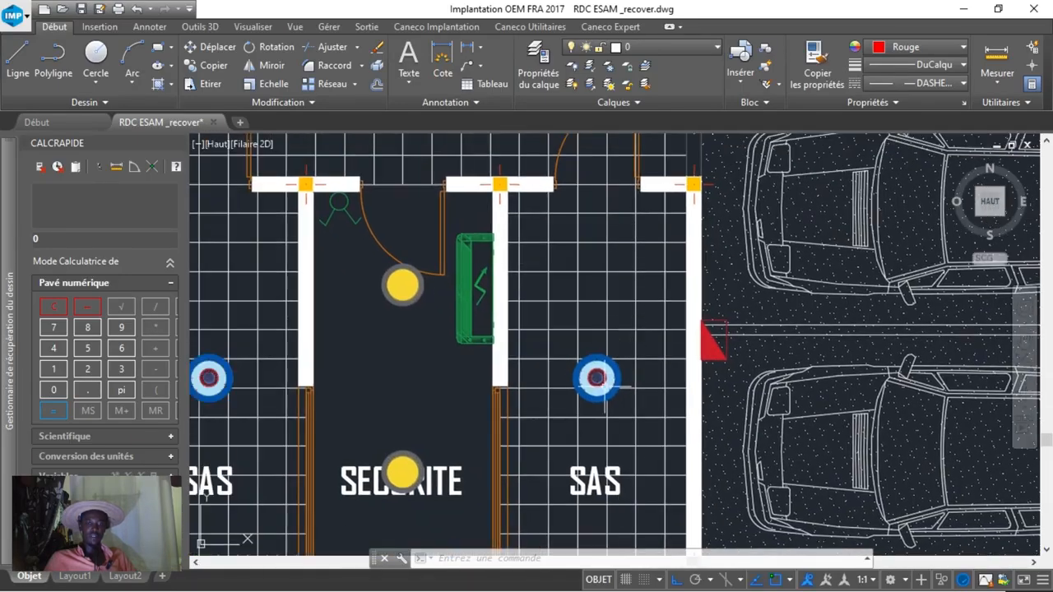
{"action": "mouse_move", "coordinate": [605, 380]}
{"action": "middle_mouse_down"}
{"action": "mouse_move", "coordinate": [702, 326]}
{"action": "mouse_move", "coordinate": [635, 354]}
{"action": "middle_mouse_up"}
{"action": "scroll", "coordinate": [633, 354], "scroll_direction": "down", "scroll_amount": 2}
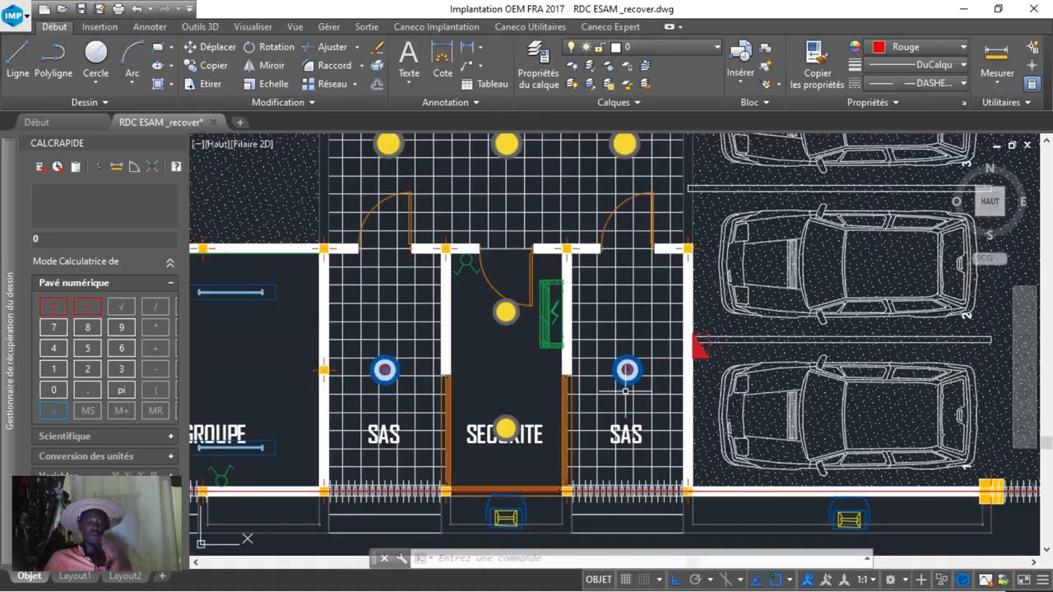
Examine the HALL's spotlights, presence detector and emergency exit lights, up to the corridor by the LOCAL TECH.
{"action": "middle_click_drag", "start_coordinate": [627, 207], "coordinate": [543, 482]}
{"action": "scroll", "coordinate": [578, 403], "scroll_direction": "down", "scroll_amount": 2}
{"action": "middle_click_drag", "start_coordinate": [613, 190], "coordinate": [532, 496]}
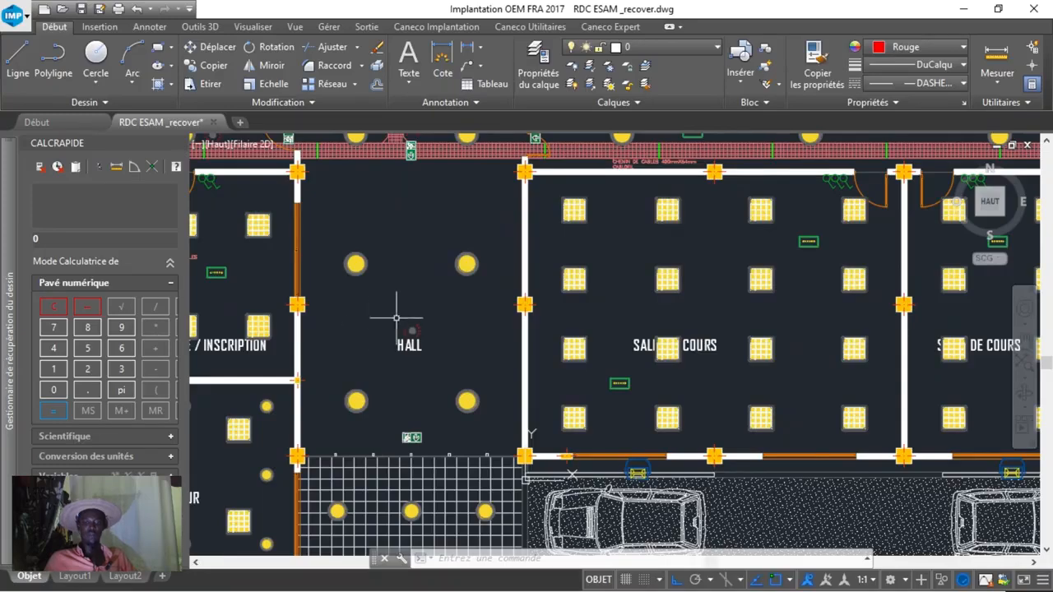
{"action": "middle_click_drag", "start_coordinate": [378, 275], "coordinate": [429, 385]}
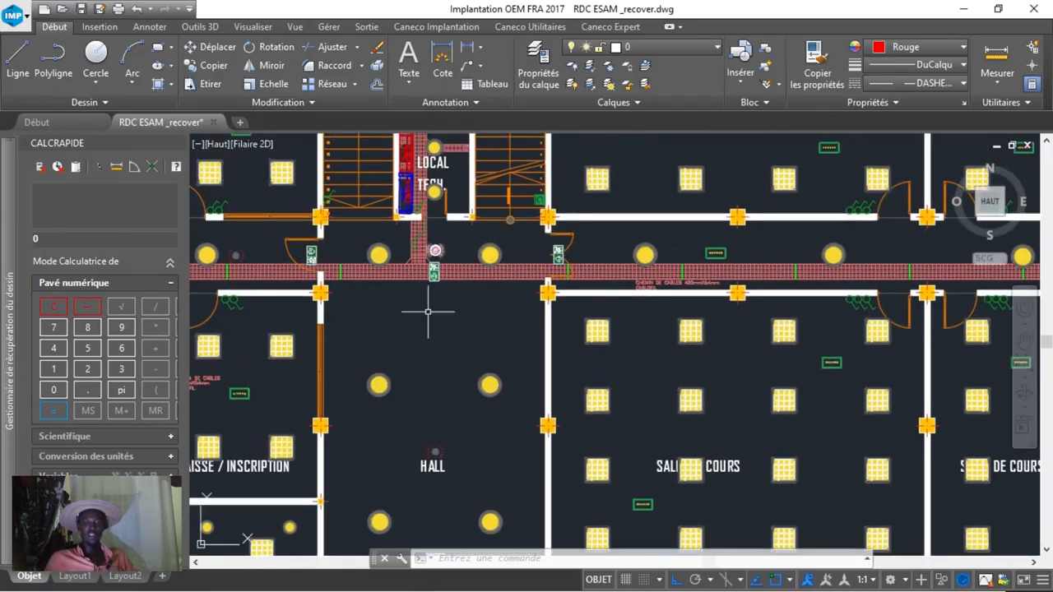
{"action": "middle_click_drag", "start_coordinate": [430, 434], "coordinate": [433, 400]}
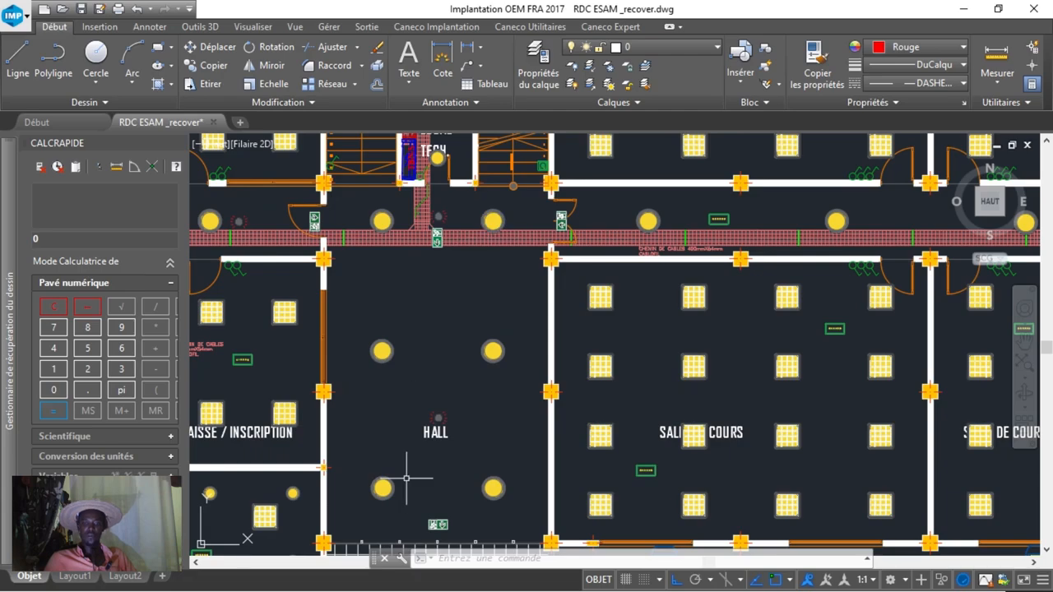
{"action": "scroll", "coordinate": [423, 416], "scroll_direction": "up", "scroll_amount": 2}
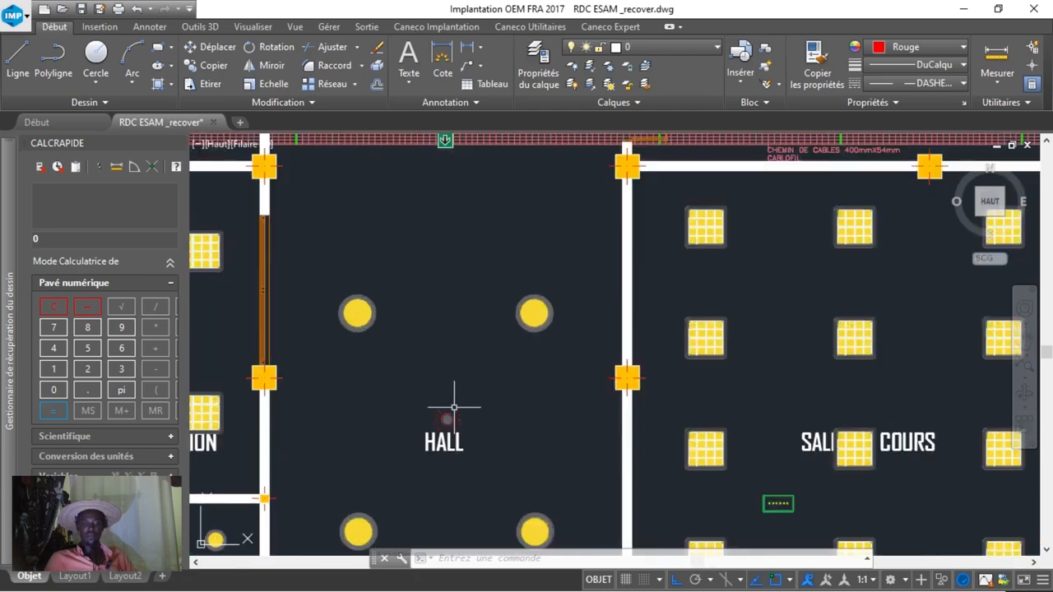
{"action": "scroll", "coordinate": [448, 418], "scroll_direction": "down", "scroll_amount": 2}
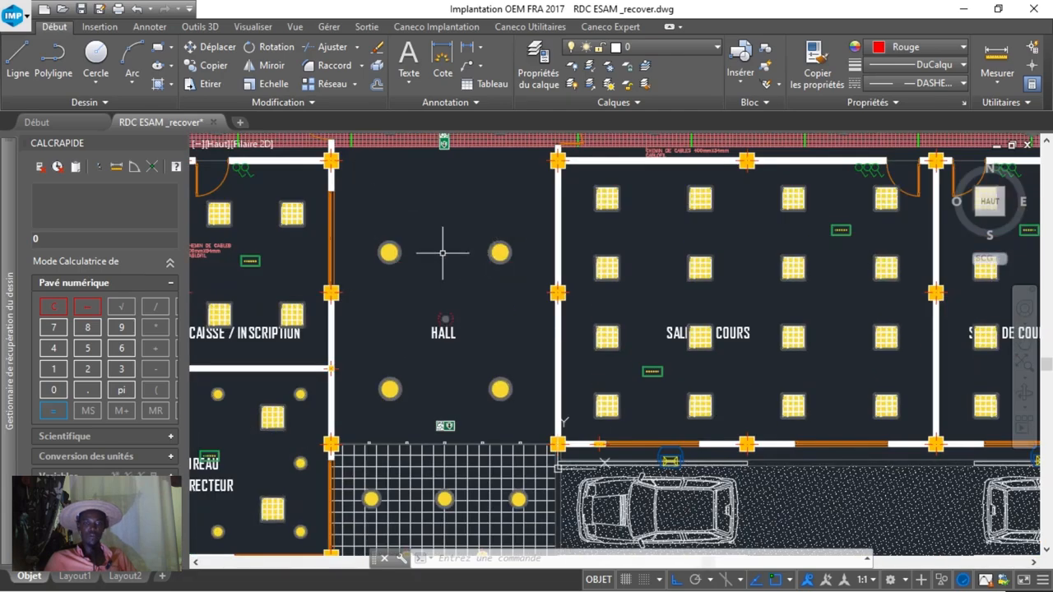
{"action": "middle_click_drag", "start_coordinate": [491, 299], "coordinate": [512, 407]}
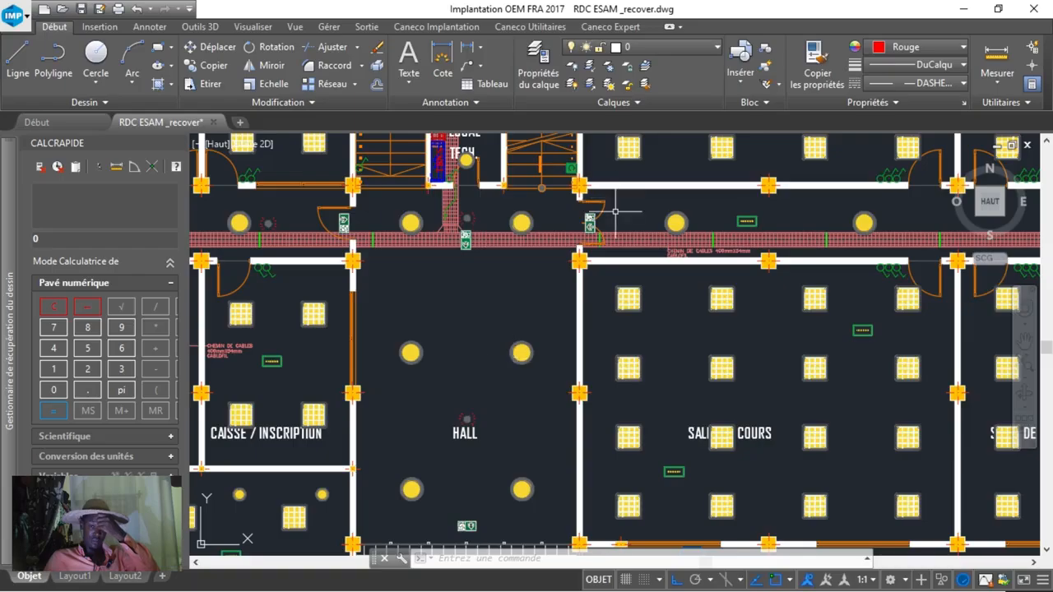
Find the SYMBOLOGIE legend beside the ground-floor plan and examine its cable tray and electrical cabinet symbols.
{"action": "scroll", "coordinate": [461, 205], "scroll_direction": "down", "scroll_amount": 5}
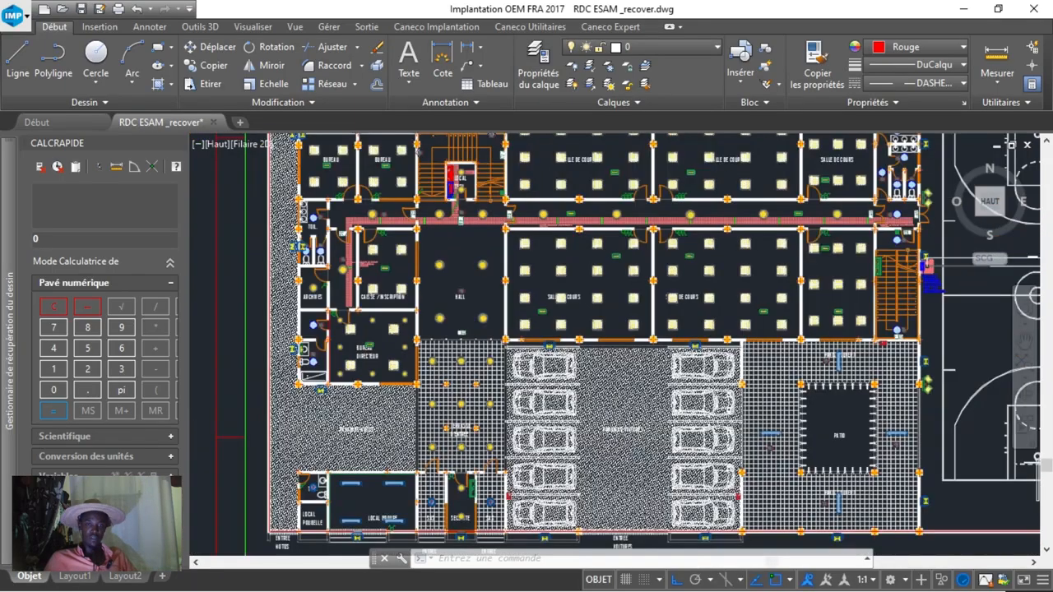
{"action": "scroll", "coordinate": [761, 310], "scroll_direction": "down", "scroll_amount": 2}
{"action": "middle_click_drag", "start_coordinate": [761, 310], "coordinate": [437, 280]}
{"action": "mouse_move", "coordinate": [700, 265]}
{"action": "middle_mouse_down"}
{"action": "mouse_move", "coordinate": [727, 312]}
{"action": "mouse_move", "coordinate": [649, 461]}
{"action": "middle_mouse_up"}
{"action": "scroll", "coordinate": [695, 246], "scroll_direction": "up", "scroll_amount": 6}
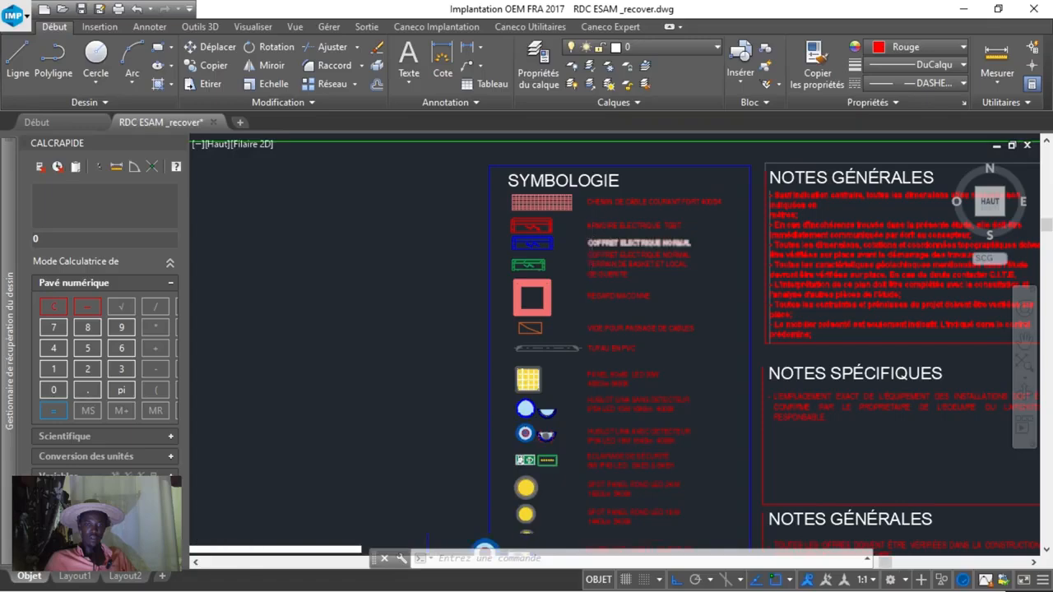
{"action": "scroll", "coordinate": [593, 232], "scroll_direction": "up", "scroll_amount": 4}
{"action": "middle_click_drag", "start_coordinate": [546, 201], "coordinate": [534, 114]}
Review the rest of the SYMBOLOGIE legend, from the luminaires down to the switches, push buttons and power supplies.
{"action": "scroll", "coordinate": [537, 273], "scroll_direction": "down", "scroll_amount": 2}
{"action": "middle_click_drag", "start_coordinate": [545, 426], "coordinate": [552, 123]}
{"action": "middle_click_drag", "start_coordinate": [579, 454], "coordinate": [571, 233]}
{"action": "middle_click_drag", "start_coordinate": [537, 388], "coordinate": [512, 181]}
{"action": "middle_click_drag", "start_coordinate": [517, 327], "coordinate": [477, 365]}
{"action": "scroll", "coordinate": [477, 365], "scroll_direction": "down", "scroll_amount": 2}
{"action": "middle_click_drag", "start_coordinate": [634, 312], "coordinate": [522, 487]}
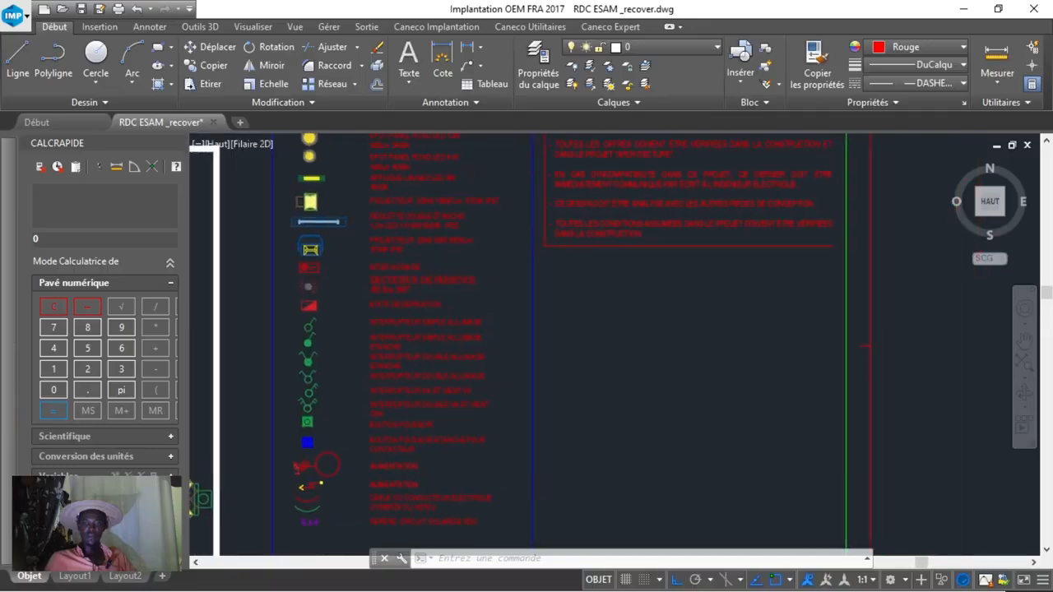
{"action": "middle_click_drag", "start_coordinate": [630, 252], "coordinate": [630, 442]}
{"action": "middle_click_drag", "start_coordinate": [453, 365], "coordinate": [606, 276]}
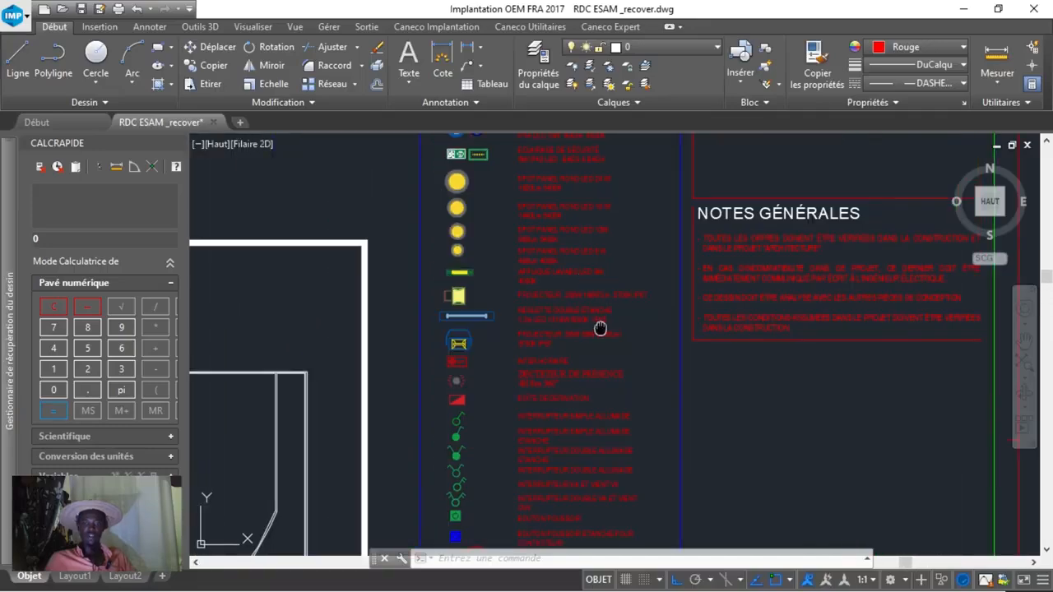
{"action": "middle_click_drag", "start_coordinate": [601, 329], "coordinate": [663, 188]}
{"action": "scroll", "coordinate": [642, 244], "scroll_direction": "down", "scroll_amount": 4}
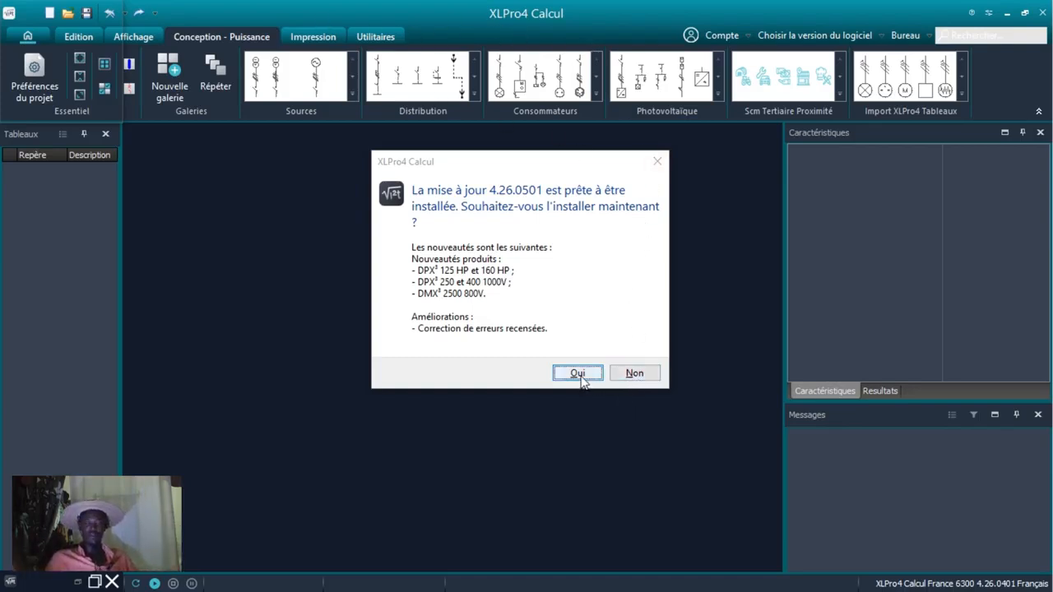
Switch to XLPro4 Calcul, decline update 4.26.0501 and close the company information form after trying to validate it.
{"action": "left_click", "coordinate": [634, 375]}
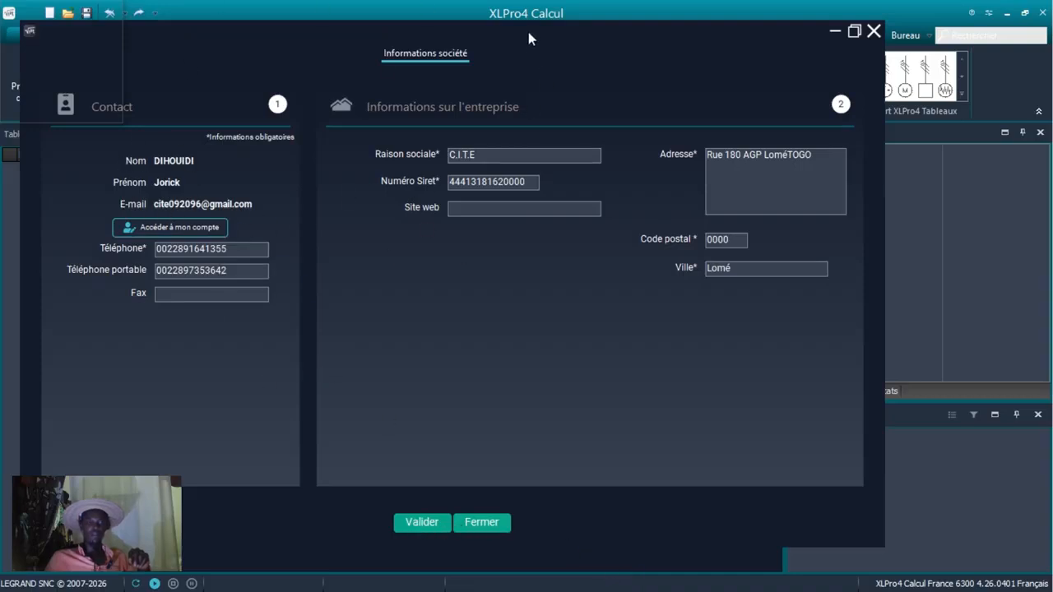
{"action": "left_click_drag", "start_coordinate": [529, 38], "coordinate": [633, 24]}
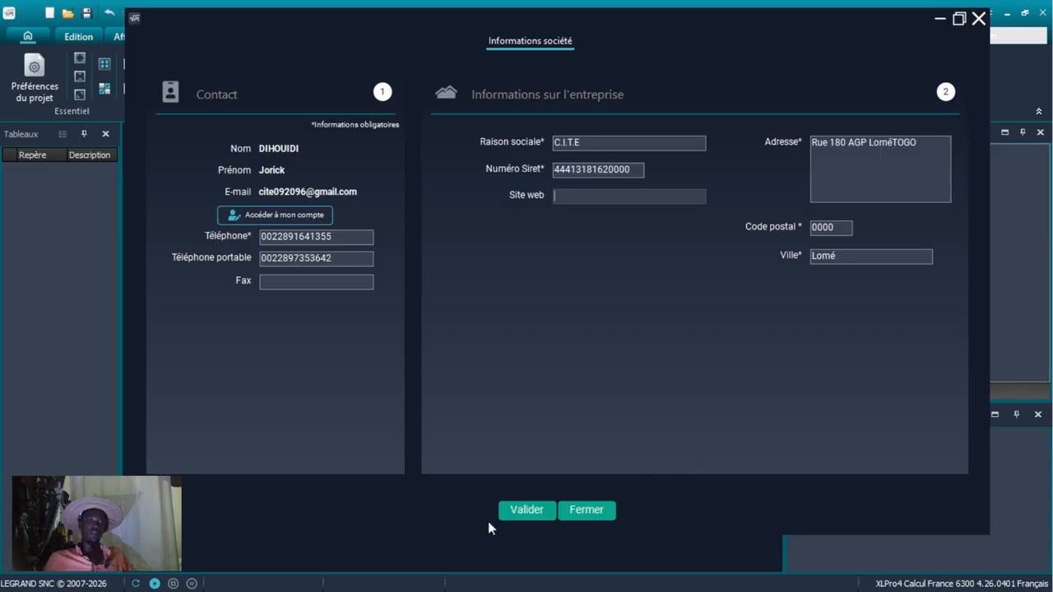
{"action": "left_click", "coordinate": [527, 512]}
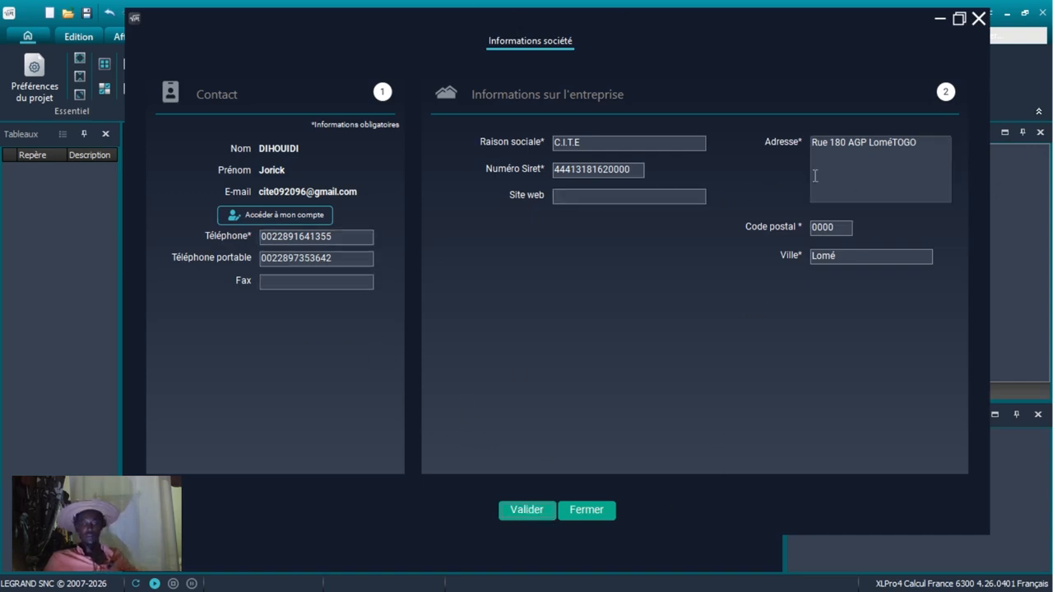
{"action": "left_click", "coordinate": [322, 285]}
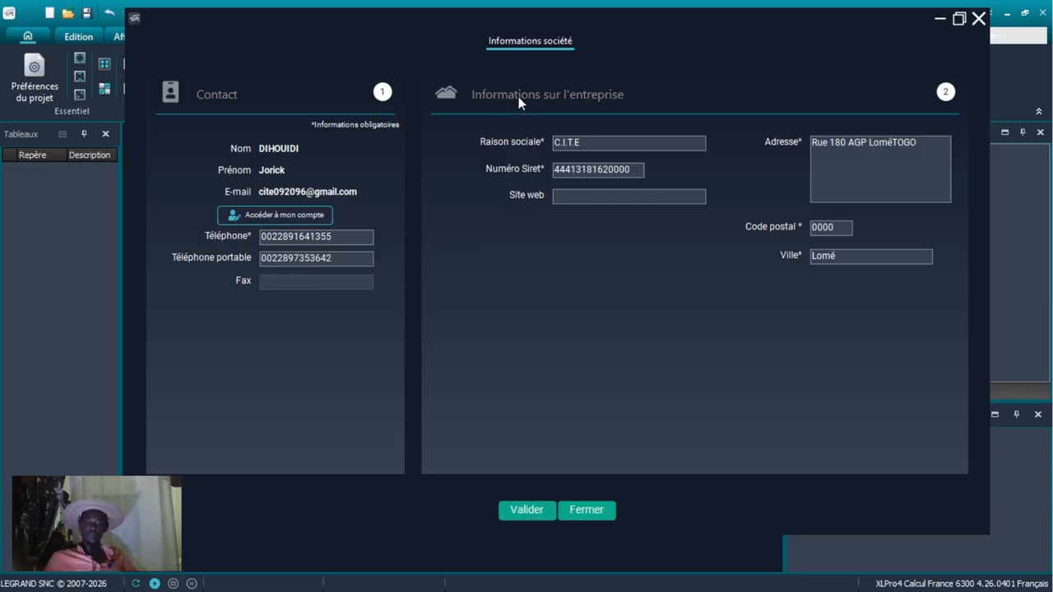
{"action": "left_click", "coordinate": [526, 510]}
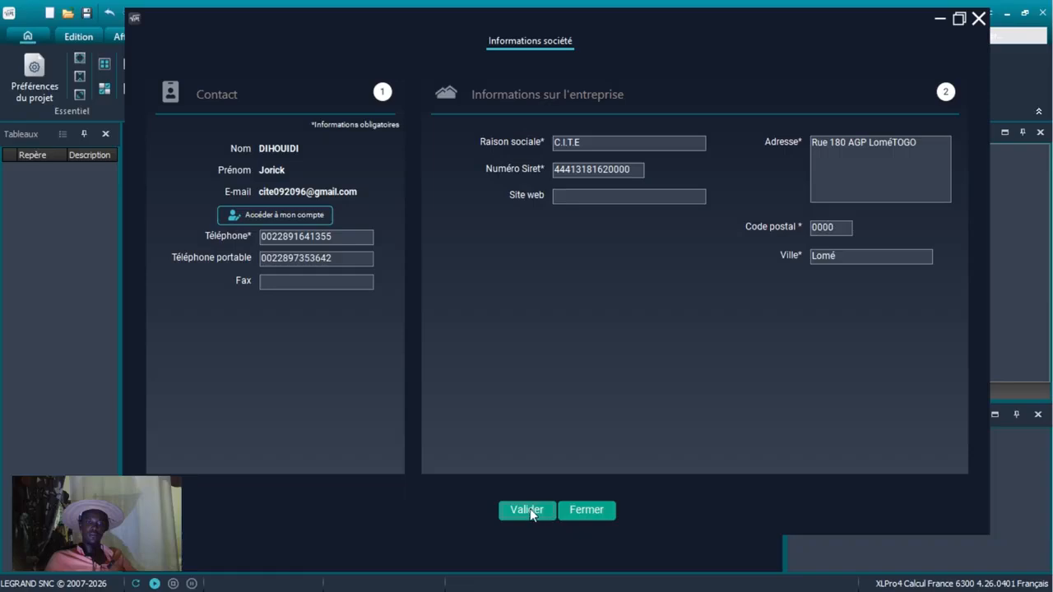
{"action": "left_click", "coordinate": [586, 511]}
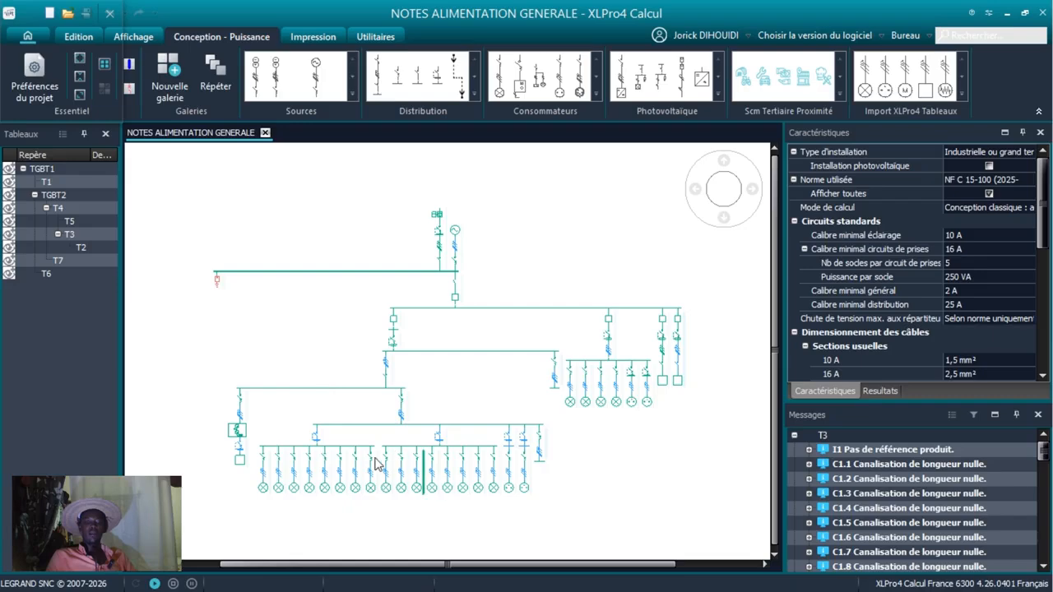
Examine the TGBT1 and TGBT2 distribution branches in the NOTES ALIMENTATION GENERALE single-line diagram.
{"action": "scroll", "coordinate": [435, 355], "scroll_direction": "up", "scroll_amount": 3}
{"action": "scroll", "coordinate": [435, 355], "scroll_direction": "down", "scroll_amount": 5}
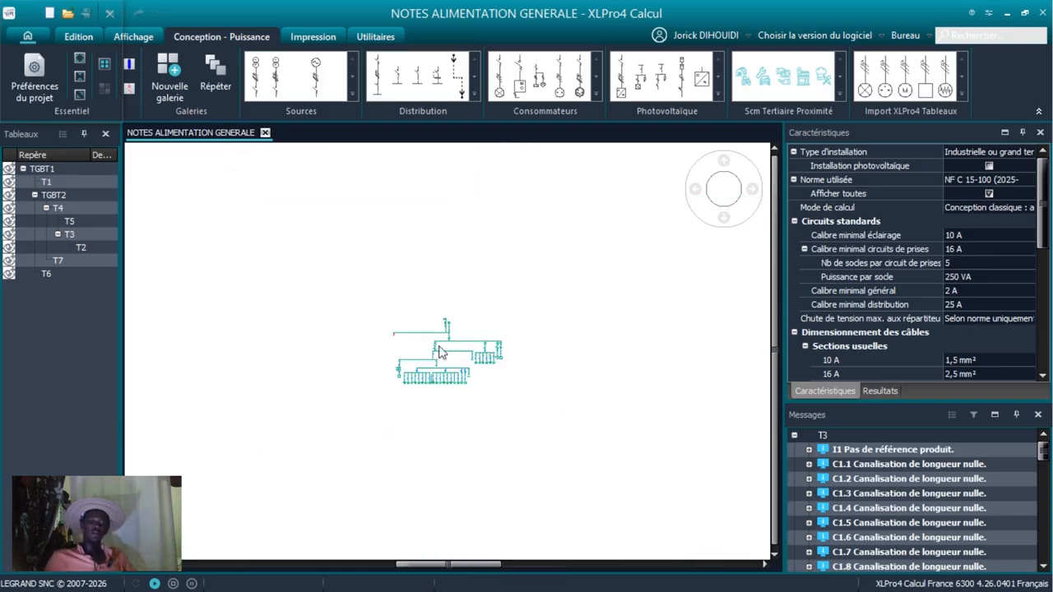
{"action": "scroll", "coordinate": [416, 362], "scroll_direction": "up", "scroll_amount": 4}
{"action": "scroll", "coordinate": [378, 426], "scroll_direction": "up", "scroll_amount": 2}
{"action": "scroll", "coordinate": [395, 381], "scroll_direction": "down", "scroll_amount": 4}
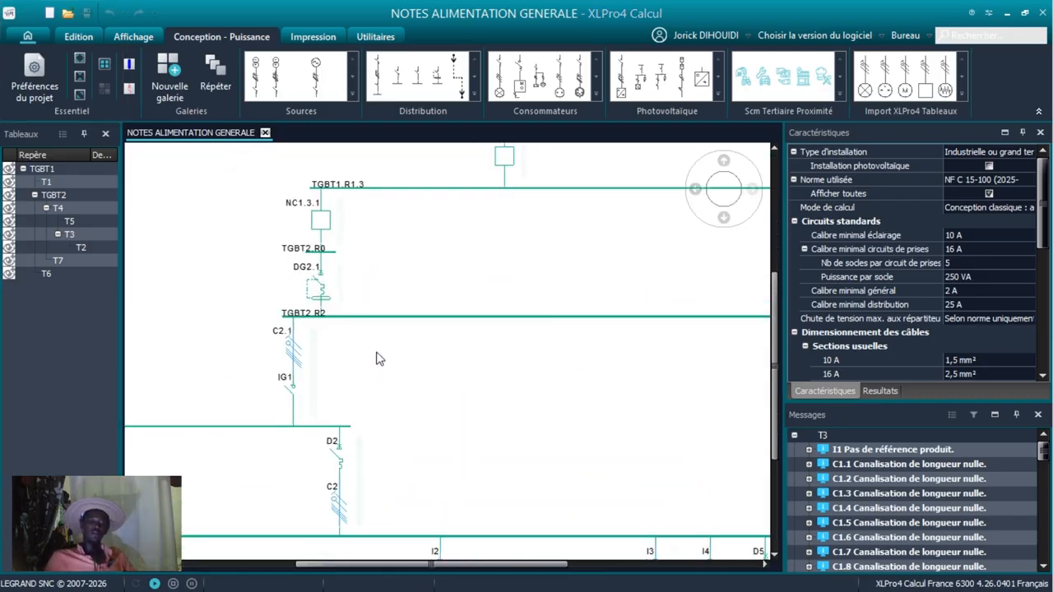
Inspect the AlimBT0 supply and the G1.2 generator source with their protective devices and cables.
{"action": "scroll", "coordinate": [497, 363], "scroll_direction": "up", "scroll_amount": 2}
{"action": "scroll", "coordinate": [493, 329], "scroll_direction": "up", "scroll_amount": 3}
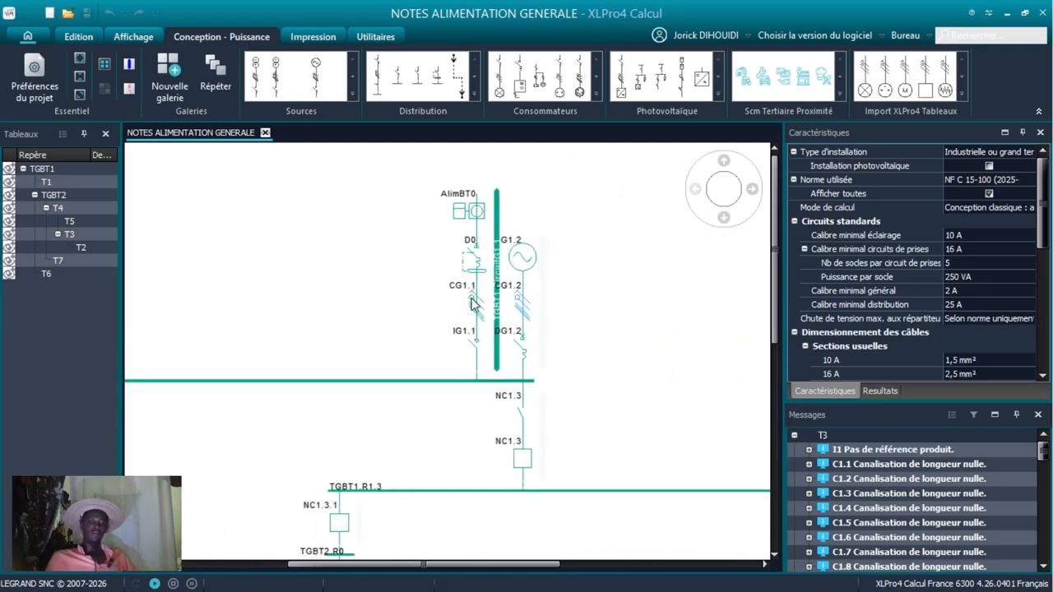
{"action": "scroll", "coordinate": [470, 299], "scroll_direction": "up", "scroll_amount": 2}
{"action": "scroll", "coordinate": [482, 364], "scroll_direction": "down", "scroll_amount": 3}
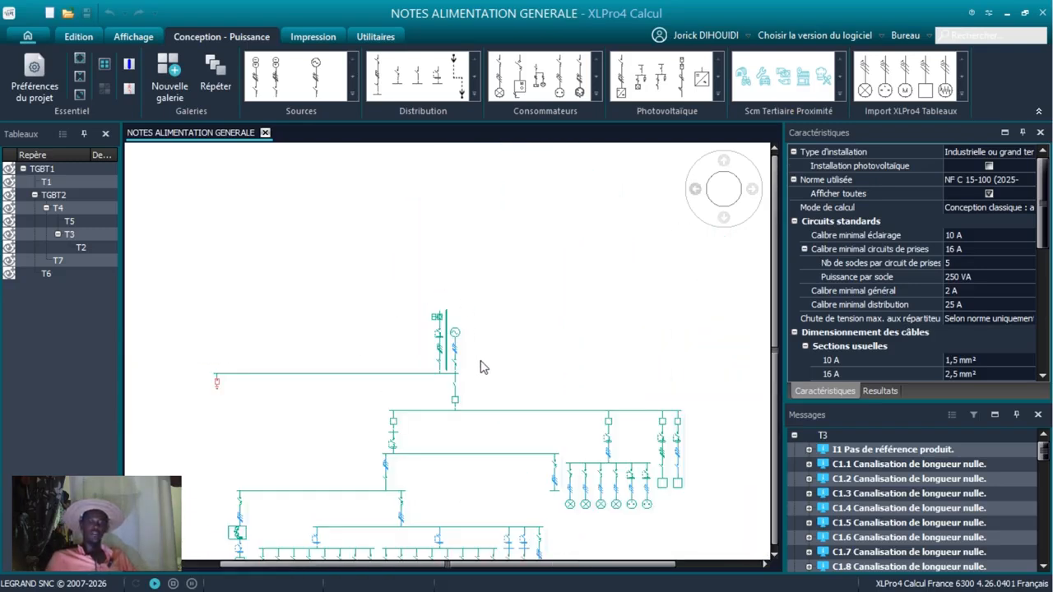
View the complete single-line diagram from the sources down to the terminal lighting and socket circuits.
{"action": "scroll", "coordinate": [491, 445], "scroll_direction": "up", "scroll_amount": 1}
{"action": "scroll", "coordinate": [486, 446], "scroll_direction": "up", "scroll_amount": 2}
{"action": "scroll", "coordinate": [400, 333], "scroll_direction": "down", "scroll_amount": 4}
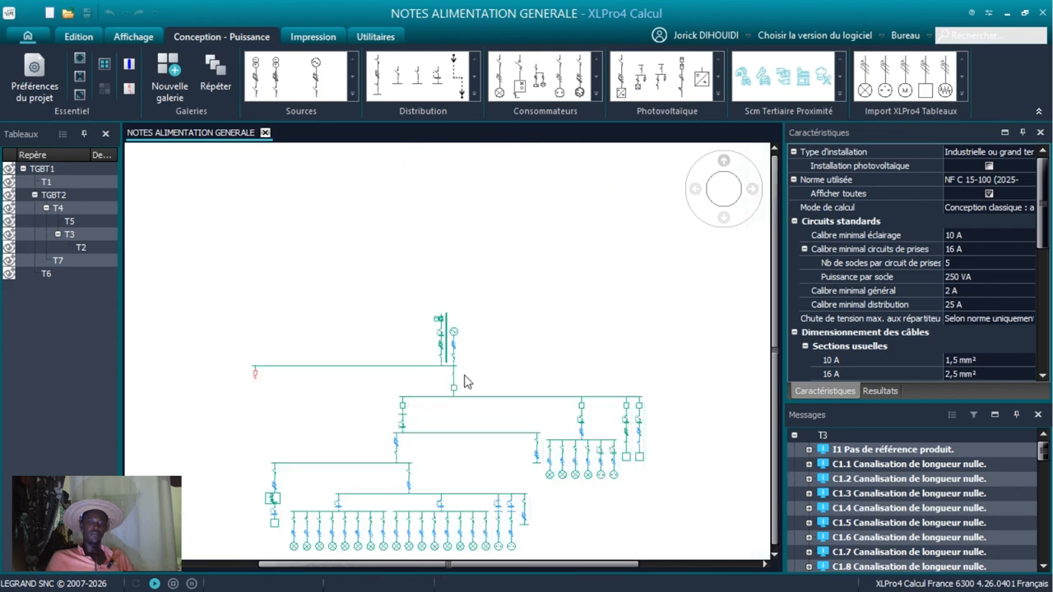
{"action": "scroll", "coordinate": [400, 333], "scroll_direction": "up", "scroll_amount": 1}
{"action": "scroll", "coordinate": [280, 387], "scroll_direction": "up", "scroll_amount": 2}
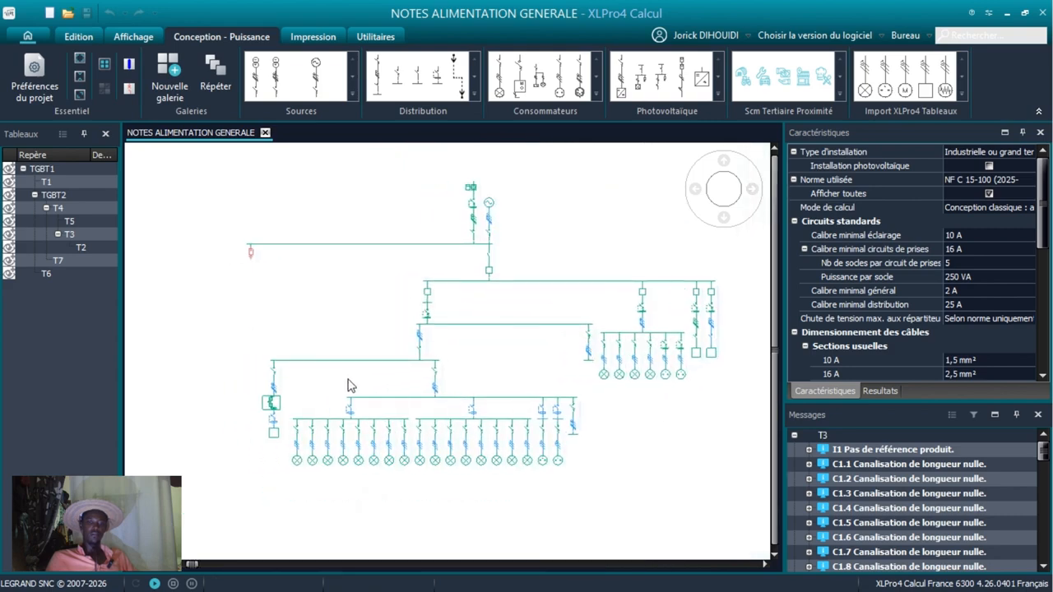
Examine the T5.ASI0 UPS branch, the T3 and T6 lighting and socket circuits, and the Div1.3.3 and Div1.3.4 loads.
{"action": "scroll", "coordinate": [235, 430], "scroll_direction": "up", "scroll_amount": 4}
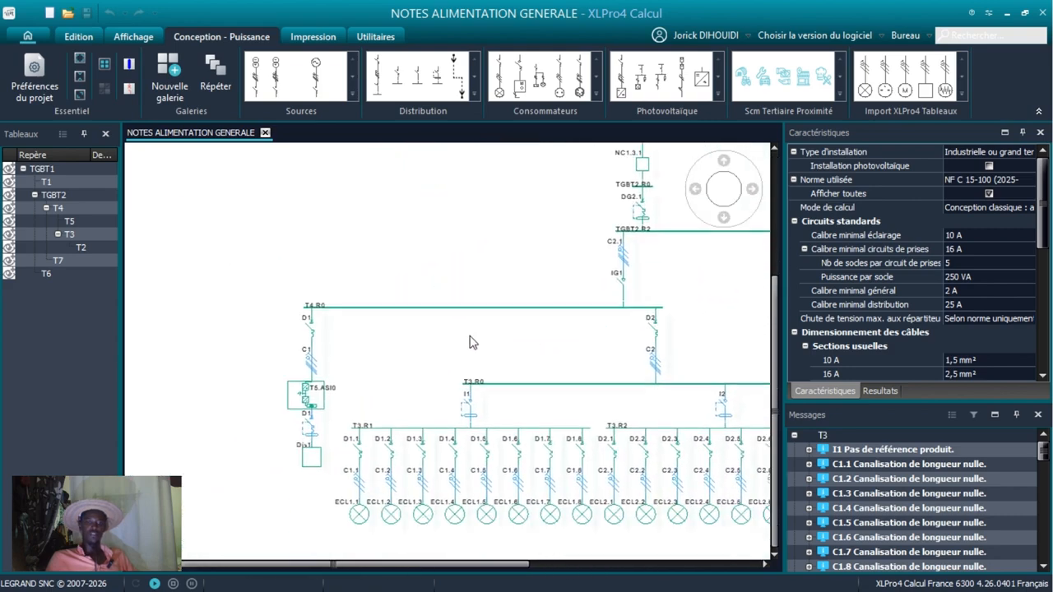
{"action": "middle_click_drag", "start_coordinate": [417, 373], "coordinate": [403, 327]}
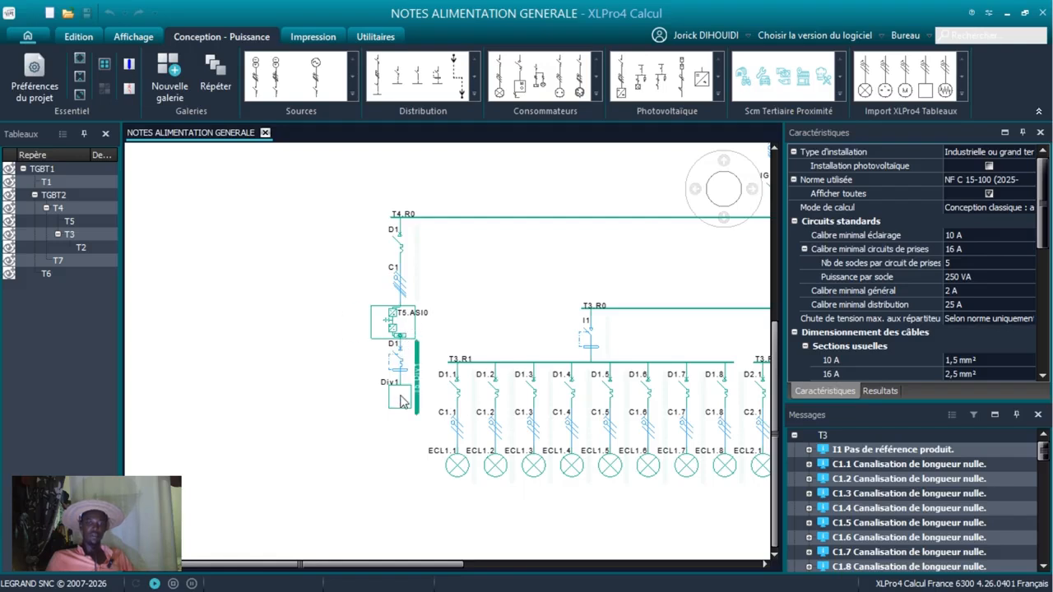
{"action": "middle_click_drag", "start_coordinate": [370, 389], "coordinate": [303, 400]}
{"action": "middle_click_drag", "start_coordinate": [394, 343], "coordinate": [289, 309]}
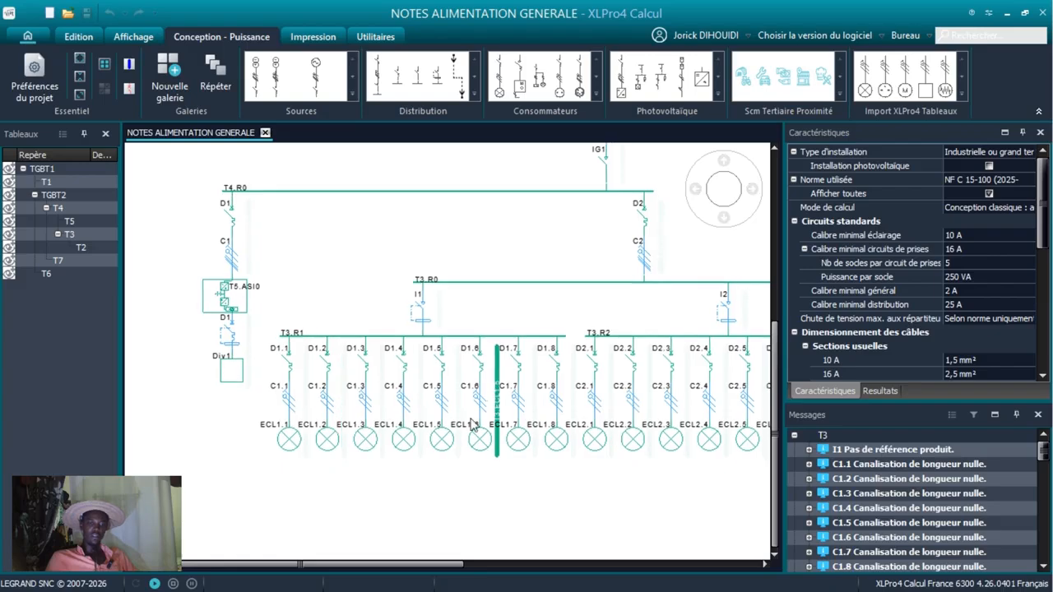
{"action": "middle_click_drag", "start_coordinate": [472, 423], "coordinate": [339, 403]}
{"action": "middle_click_drag", "start_coordinate": [585, 397], "coordinate": [429, 499]}
{"action": "middle_click_drag", "start_coordinate": [461, 418], "coordinate": [398, 469]}
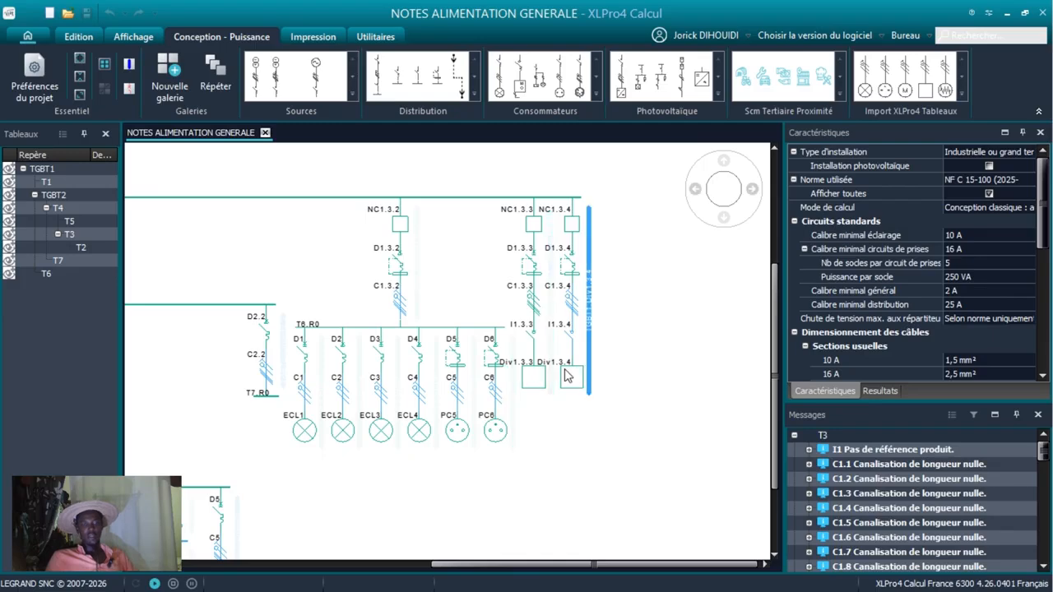
{"action": "middle_click_drag", "start_coordinate": [275, 447], "coordinate": [713, 334]}
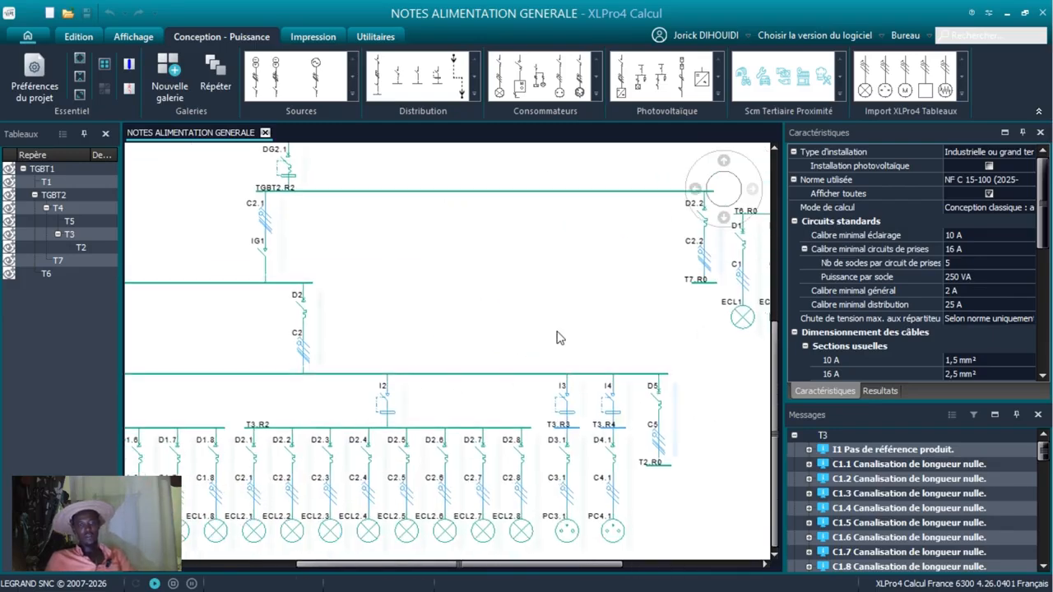
{"action": "middle_click_drag", "start_coordinate": [559, 338], "coordinate": [756, 187]}
{"action": "middle_click_drag", "start_coordinate": [442, 373], "coordinate": [627, 381]}
Set the unit power of lighting load ECL1.1 on board T3 to 100 W.
{"action": "left_click", "coordinate": [323, 394]}
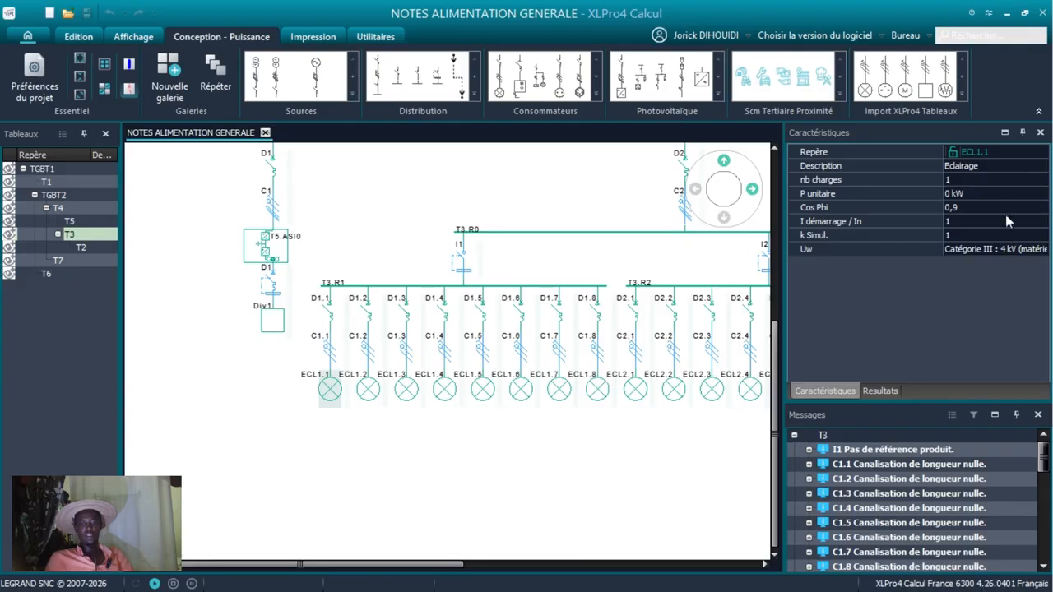
{"action": "left_click", "coordinate": [956, 193]}
{"action": "left_click", "coordinate": [951, 194]}
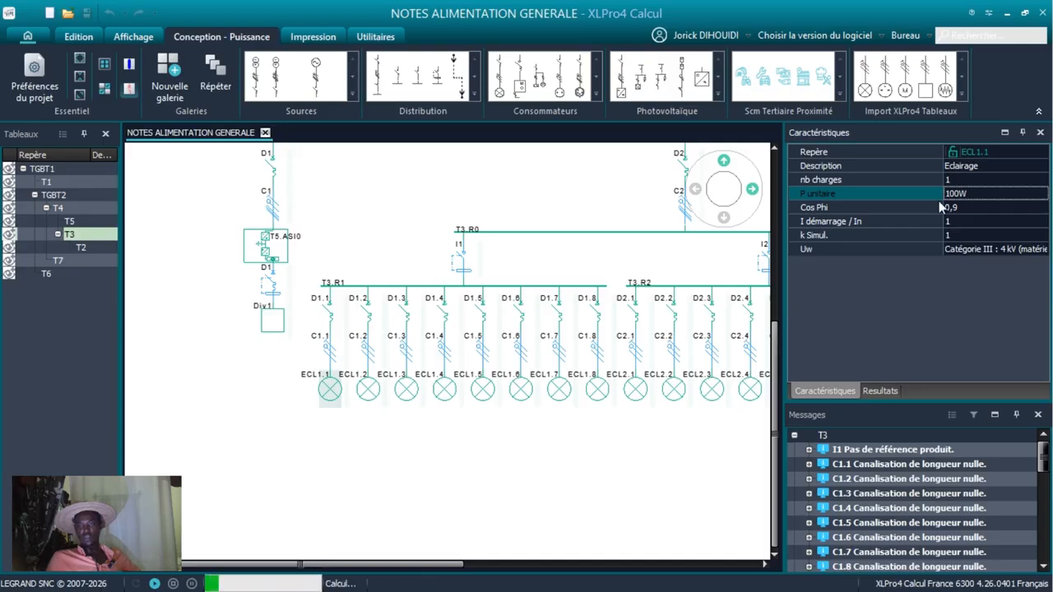
{"action": "key", "text": "Return"}
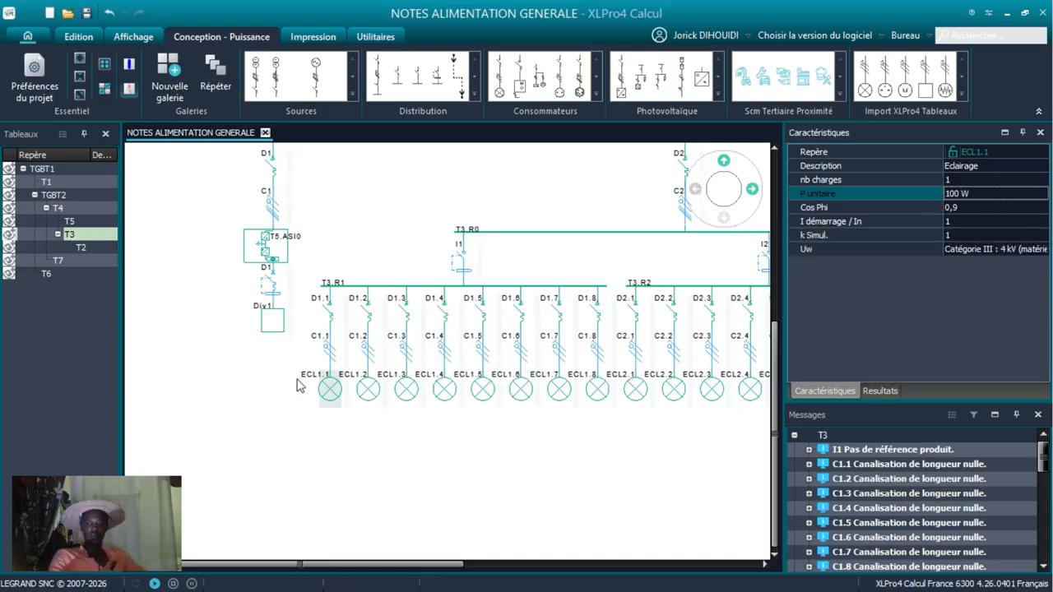
{"action": "left_click", "coordinate": [339, 392]}
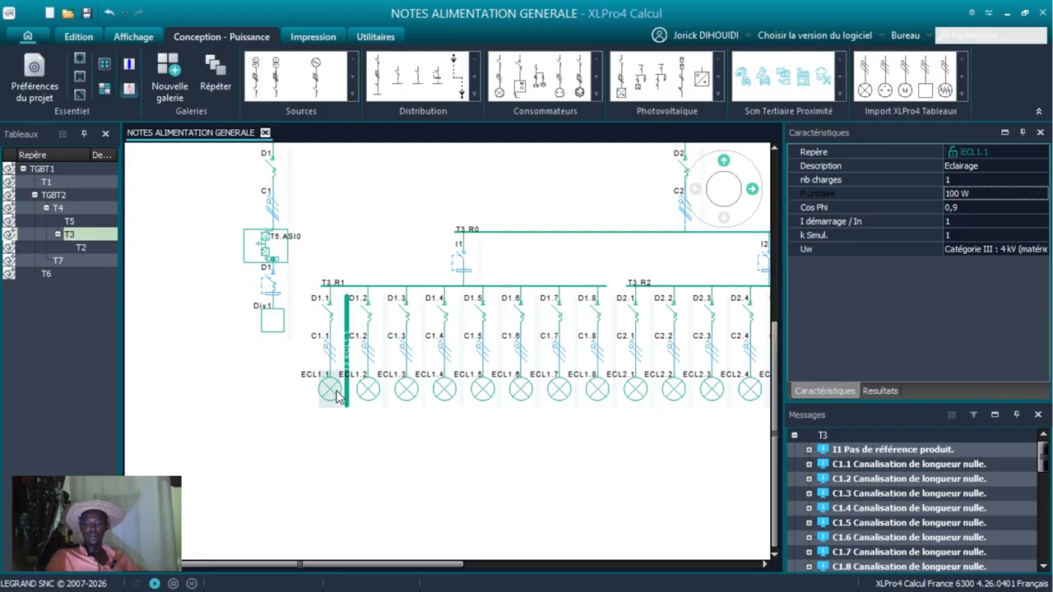
Set the length of cable C1.1 feeding lighting load ECL1.1 to 25 m.
{"action": "left_click", "coordinate": [326, 354]}
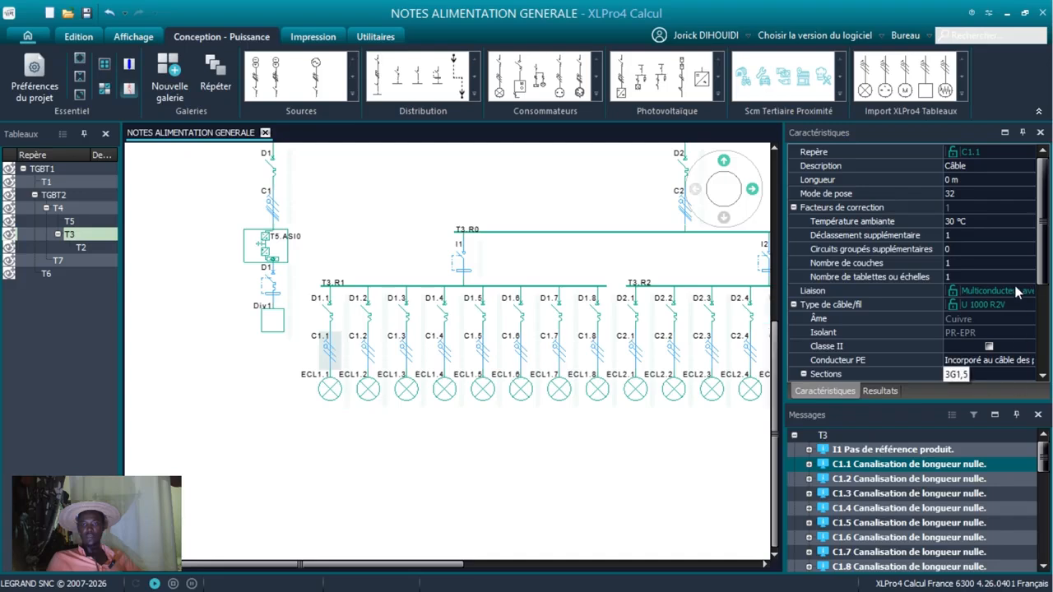
{"action": "left_click", "coordinate": [952, 180]}
{"action": "left_click", "coordinate": [952, 180]}
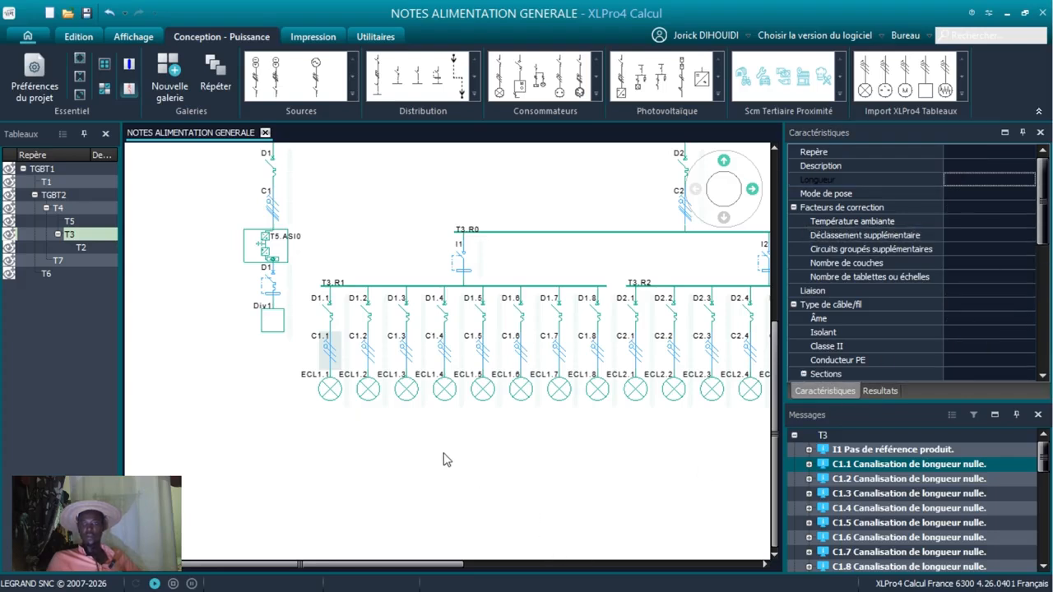
{"action": "left_click", "coordinate": [359, 327]}
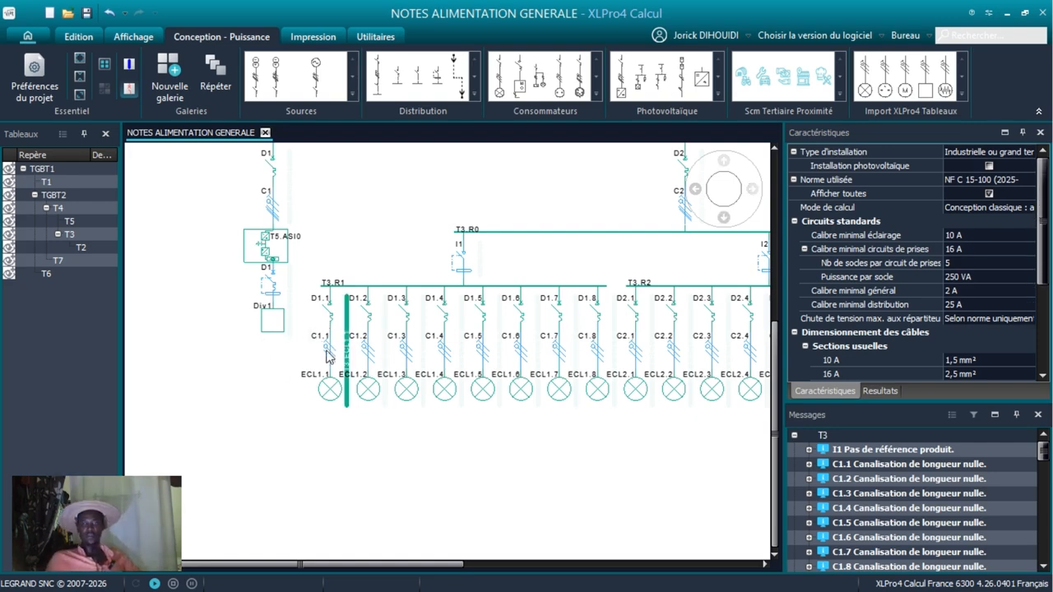
{"action": "left_click", "coordinate": [326, 354]}
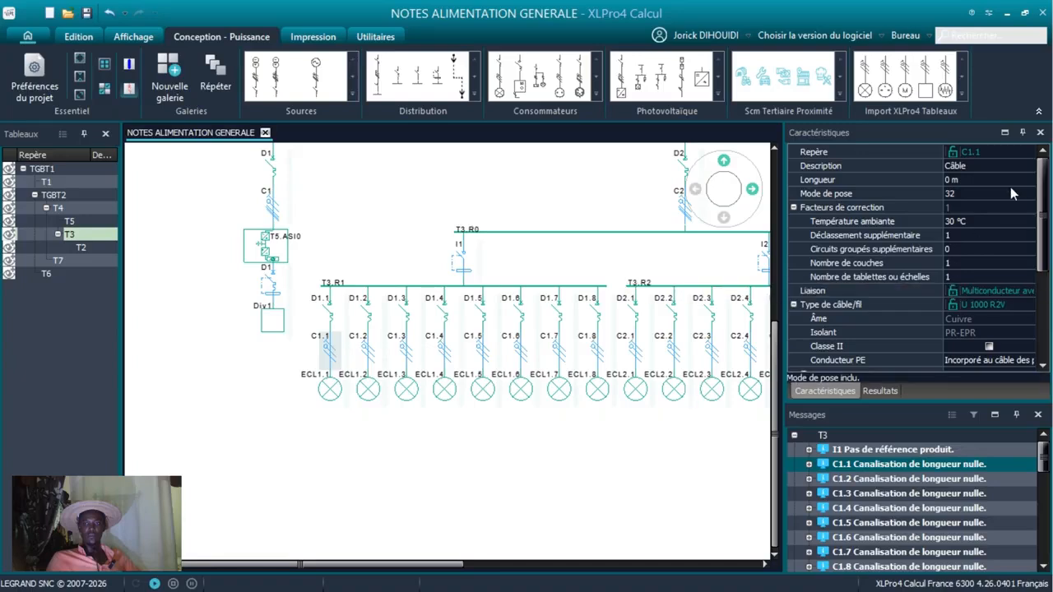
{"action": "left_click", "coordinate": [954, 179]}
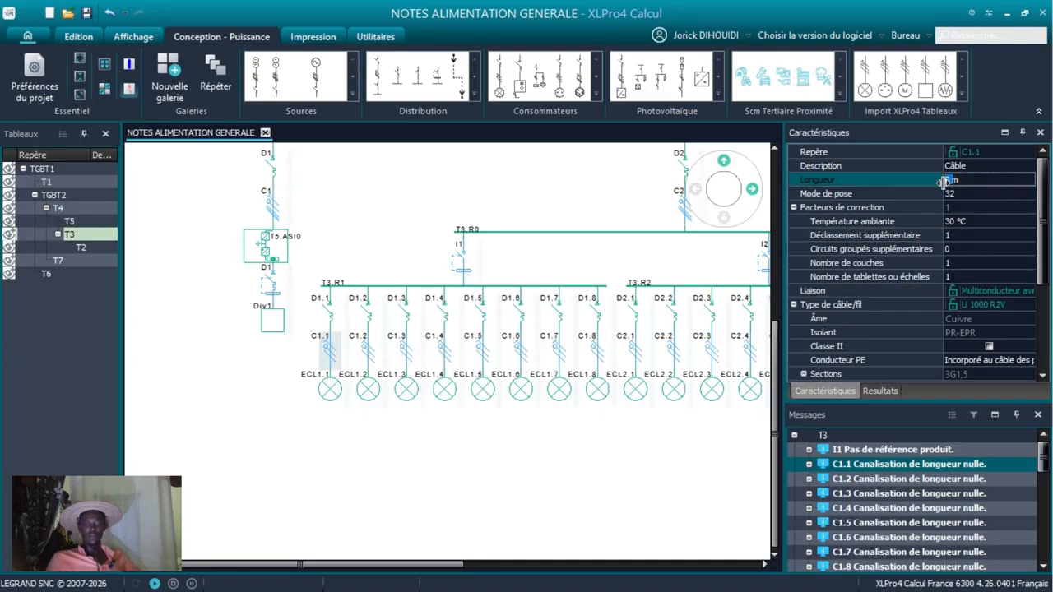
{"action": "type", "text": "25m"}
{"action": "key", "text": "Return"}
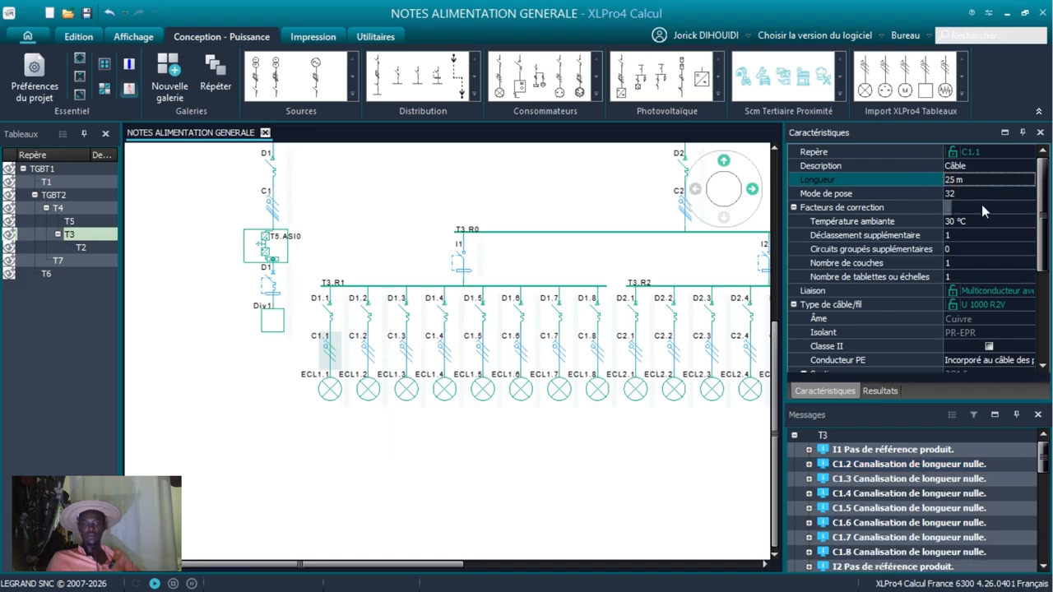
Inspect the characteristics of protection D1.1 and its circuit's place in the overall diagram.
{"action": "left_click", "coordinate": [333, 312]}
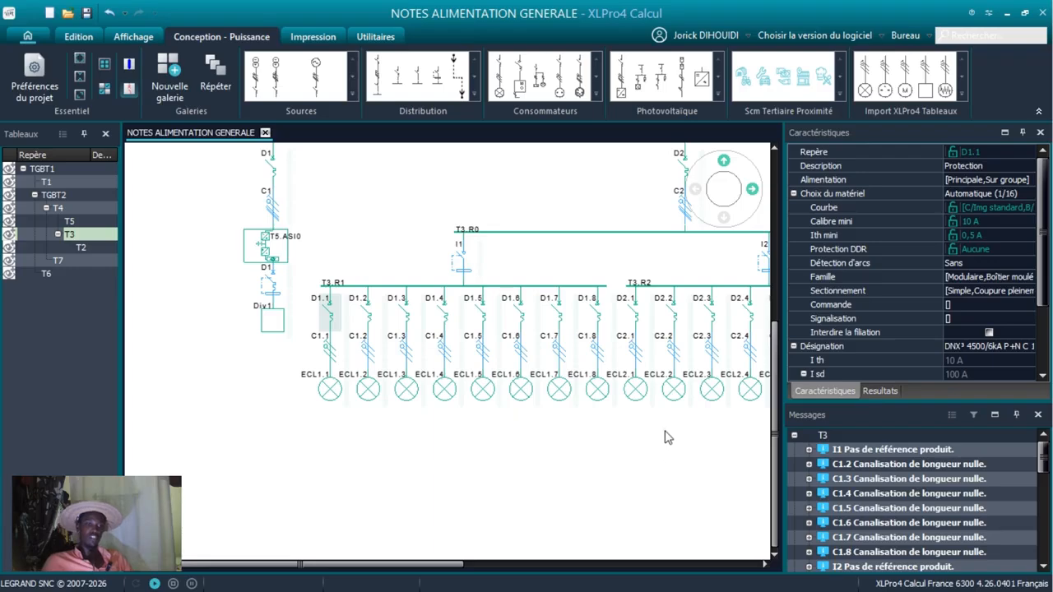
{"action": "scroll", "coordinate": [668, 434], "scroll_direction": "down", "scroll_amount": 3}
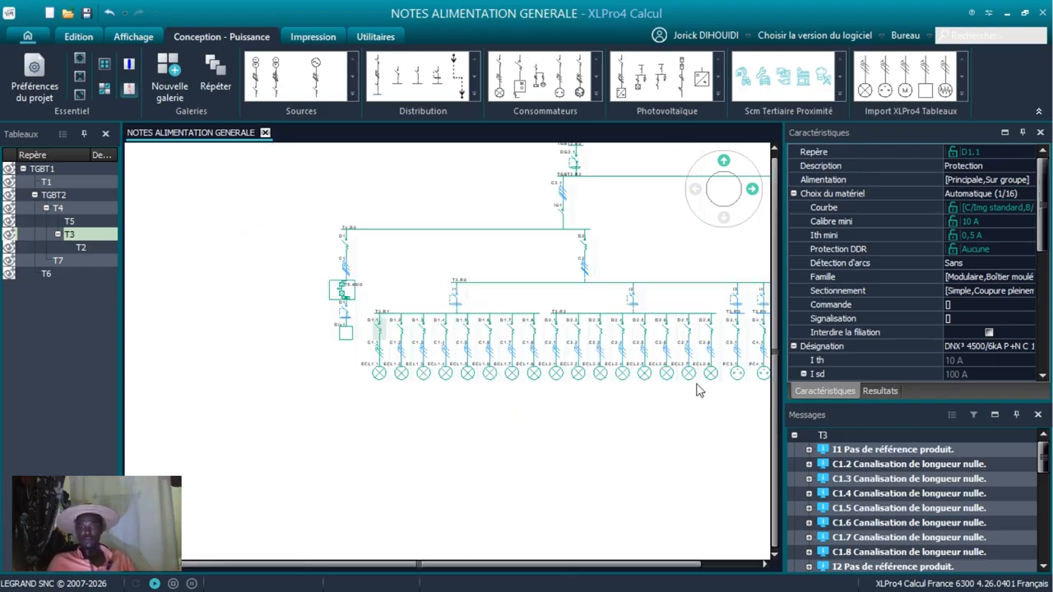
{"action": "left_click", "coordinate": [739, 379]}
{"action": "scroll", "coordinate": [728, 381], "scroll_direction": "down", "scroll_amount": 6}
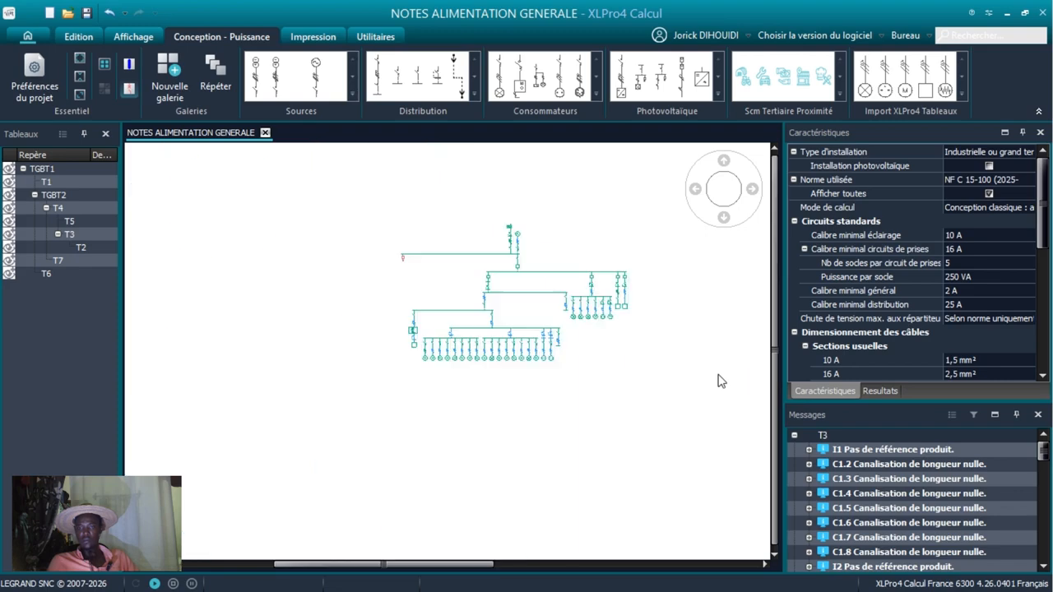
{"action": "scroll", "coordinate": [463, 359], "scroll_direction": "up", "scroll_amount": 5}
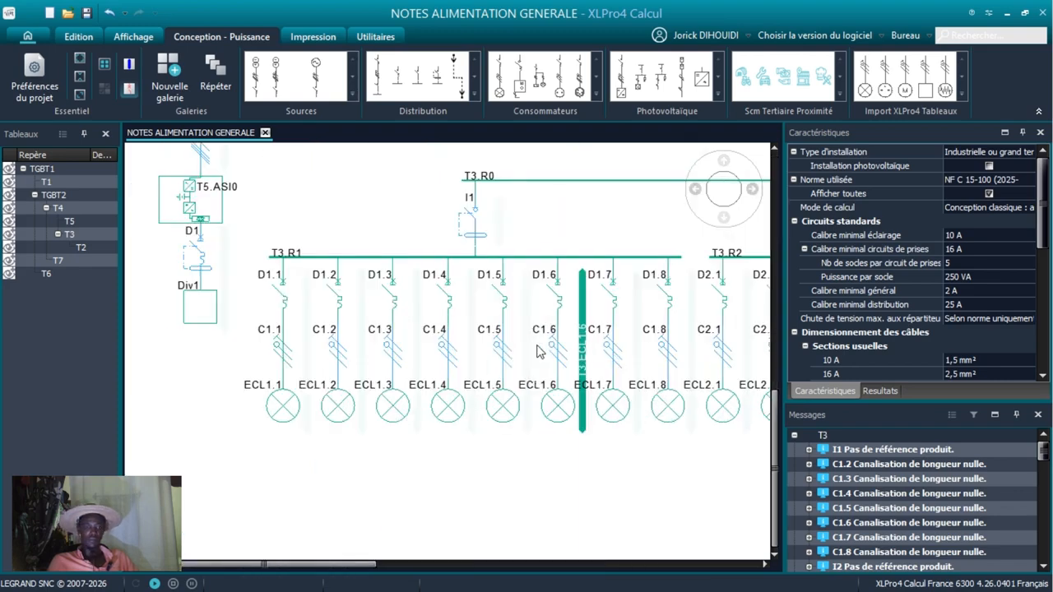
{"action": "scroll", "coordinate": [540, 354], "scroll_direction": "down", "scroll_amount": 2}
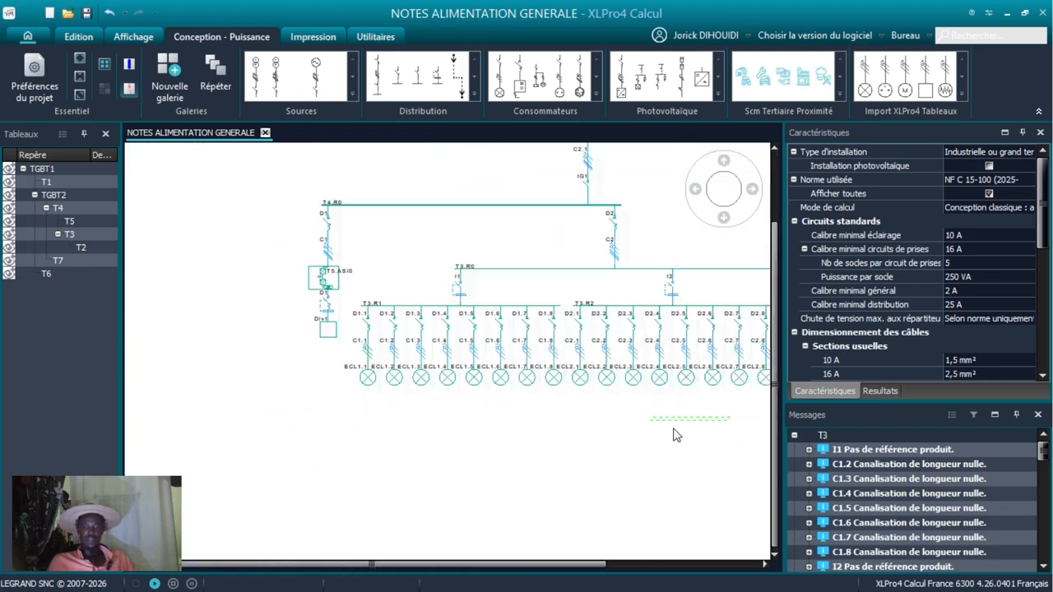
Inspect the socket loads PC3.1 and PC4.1 on board T3, including their number of outlets.
{"action": "left_click_drag", "start_coordinate": [284, 568], "coordinate": [358, 567]}
{"action": "scroll", "coordinate": [477, 417], "scroll_direction": "up", "scroll_amount": 5}
{"action": "scroll", "coordinate": [627, 438], "scroll_direction": "down", "scroll_amount": 5}
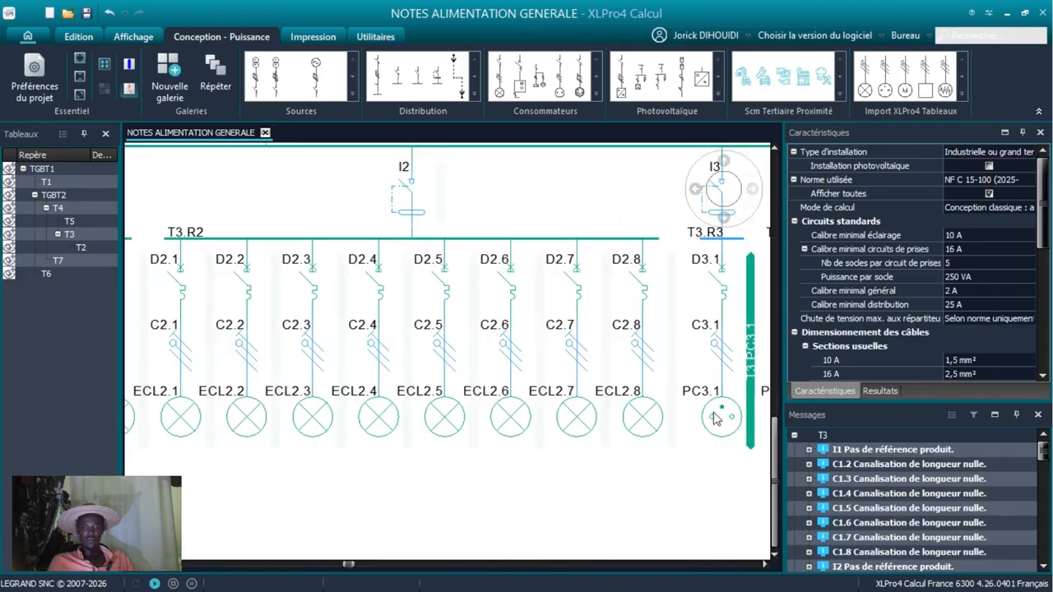
{"action": "left_click_drag", "start_coordinate": [354, 566], "coordinate": [428, 566]}
{"action": "left_click", "coordinate": [461, 434]}
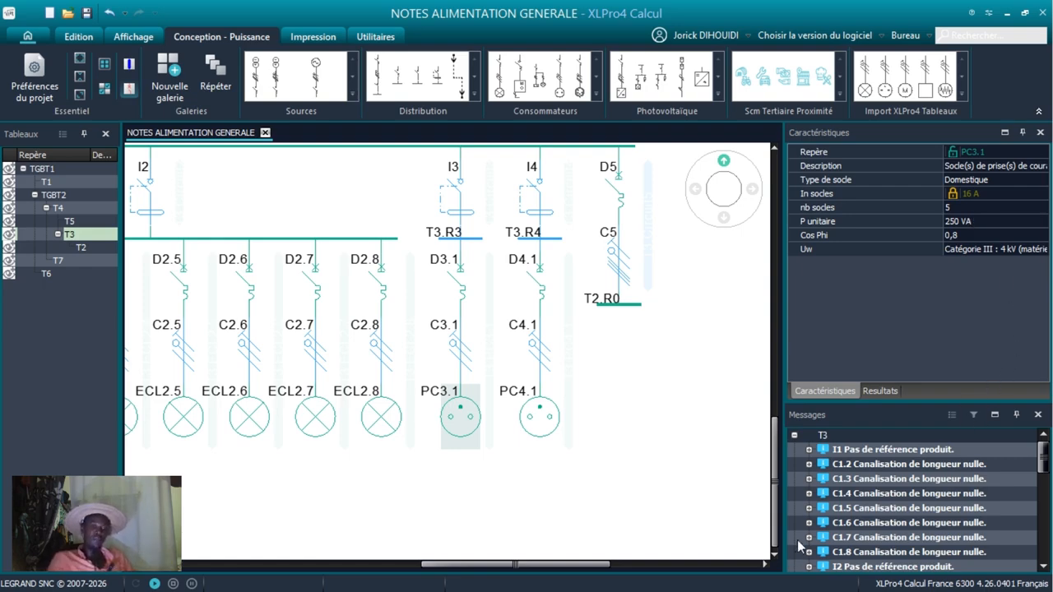
{"action": "left_click", "coordinate": [953, 209]}
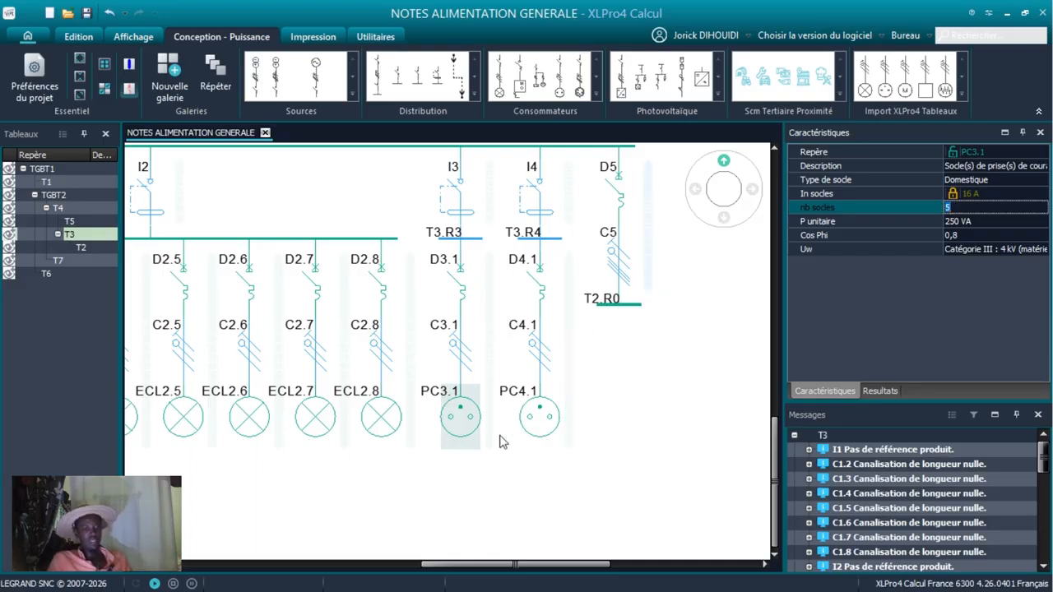
{"action": "left_click", "coordinate": [529, 422]}
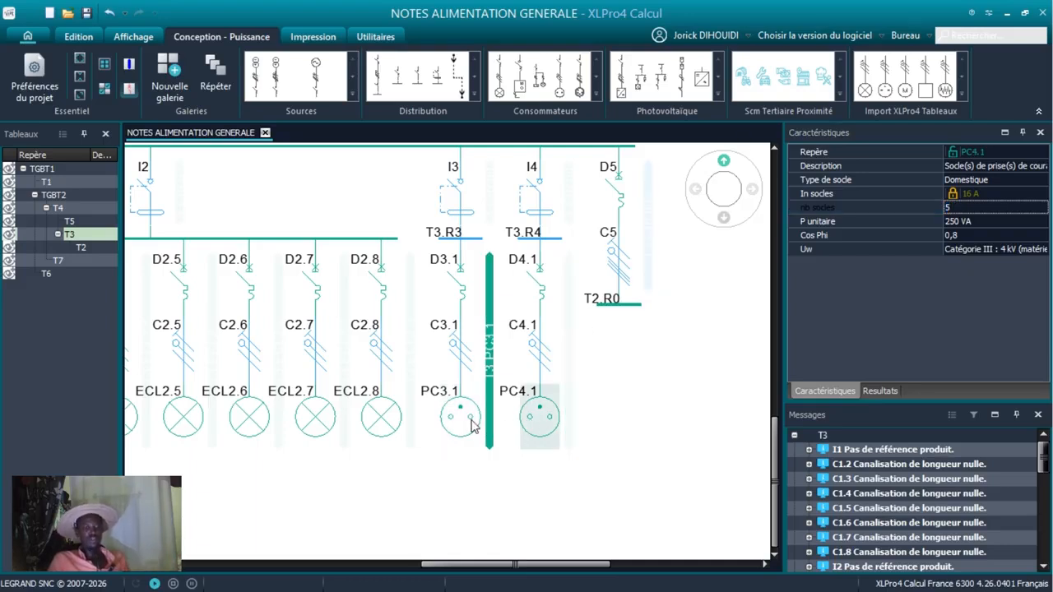
Add two socket circuits from the consumer gallery to busbar T3.R3, beside the PC3.1 circuit.
{"action": "scroll", "coordinate": [539, 300], "scroll_direction": "down", "scroll_amount": 2}
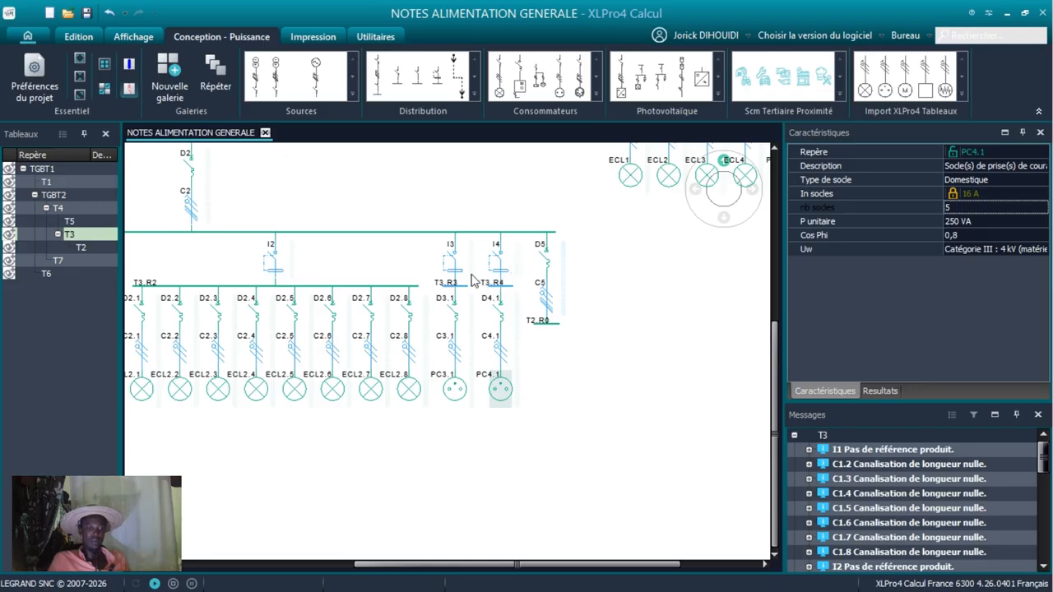
{"action": "scroll", "coordinate": [469, 283], "scroll_direction": "down", "scroll_amount": 2}
{"action": "scroll", "coordinate": [444, 309], "scroll_direction": "up", "scroll_amount": 5}
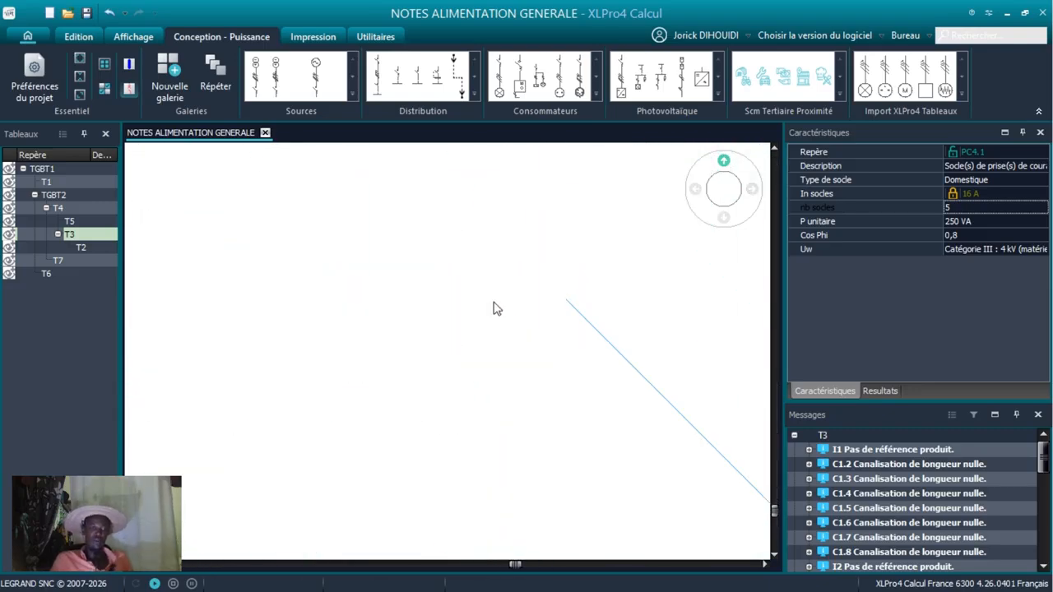
{"action": "scroll", "coordinate": [543, 307], "scroll_direction": "down", "scroll_amount": 5}
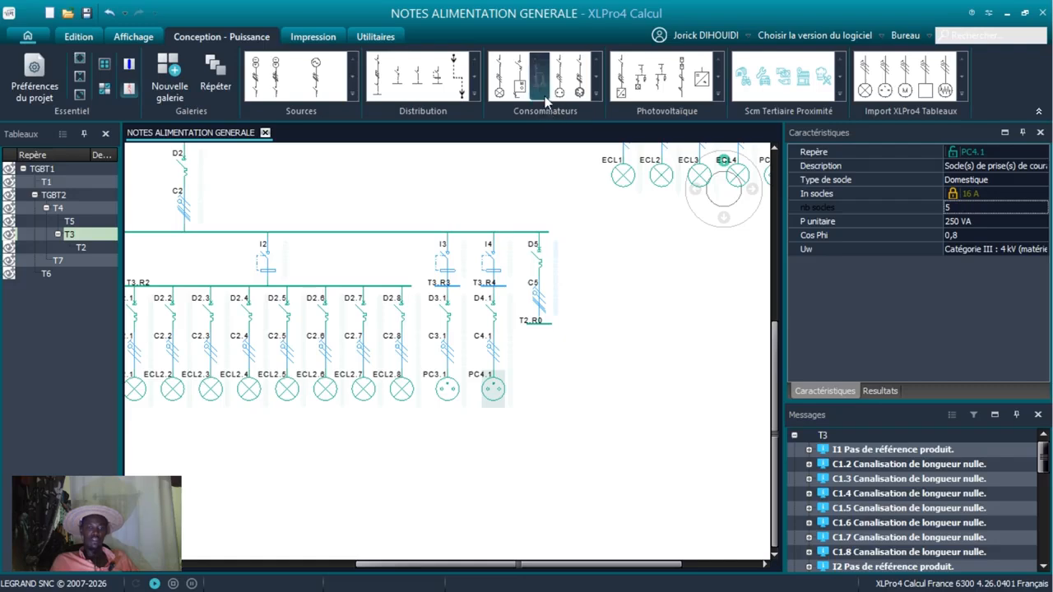
{"action": "mouse_move", "coordinate": [560, 76]}
{"action": "left_mouse_down"}
{"action": "mouse_move", "coordinate": [498, 316]}
{"action": "mouse_move", "coordinate": [453, 301]}
{"action": "mouse_move", "coordinate": [452, 285]}
{"action": "mouse_move", "coordinate": [463, 306]}
{"action": "left_mouse_up"}
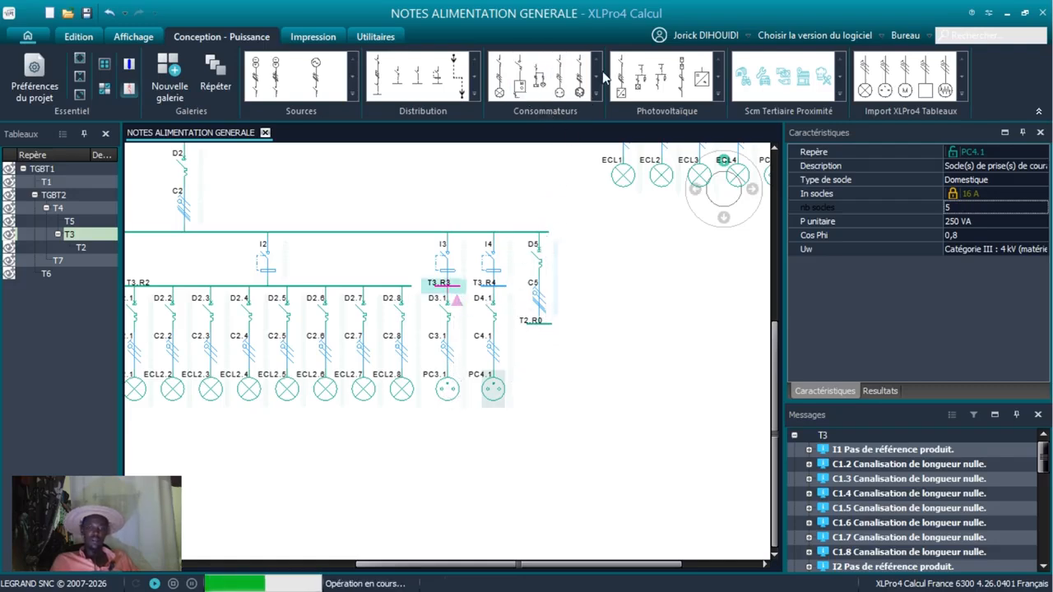
{"action": "mouse_move", "coordinate": [559, 67]}
{"action": "left_mouse_down"}
{"action": "mouse_move", "coordinate": [557, 317]}
{"action": "mouse_move", "coordinate": [465, 302]}
{"action": "left_mouse_up"}
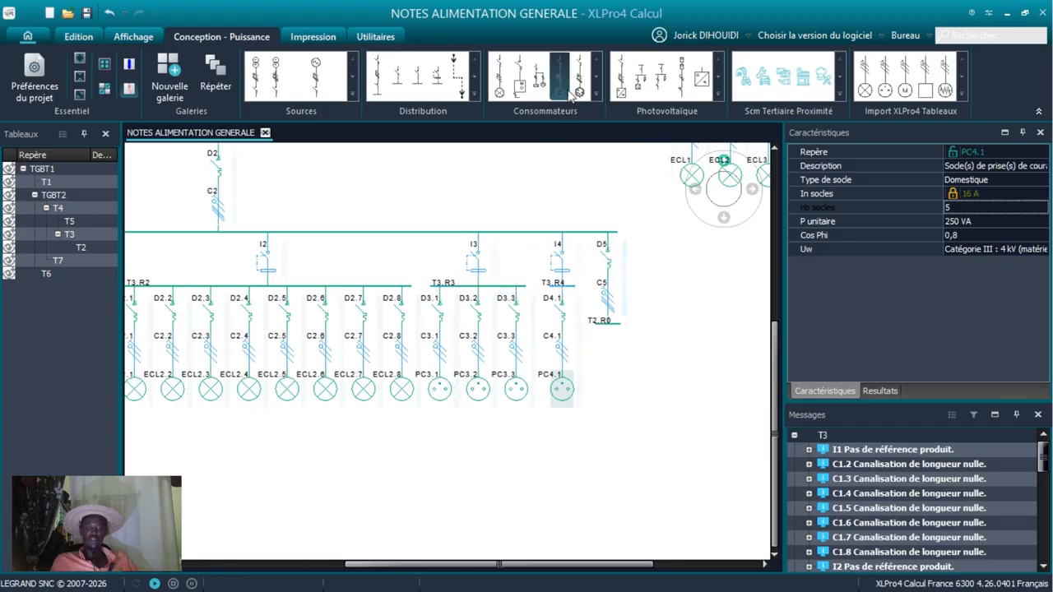
Add three socket circuits to busbar T3.R4 and one more socket circuit to busbar T3.R3.
{"action": "left_click_drag", "start_coordinate": [562, 81], "coordinate": [566, 286]}
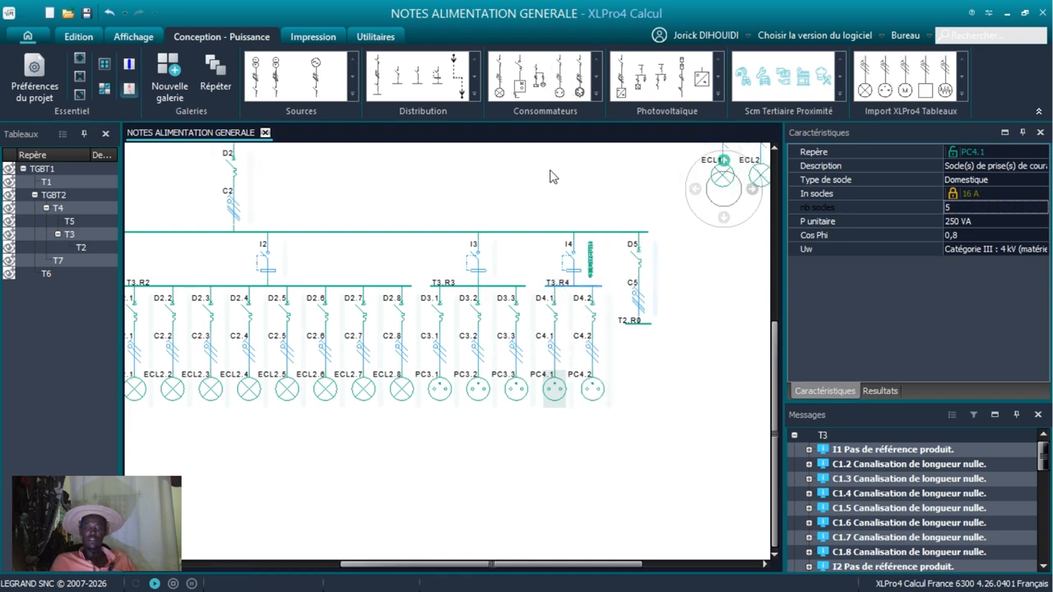
{"action": "mouse_move", "coordinate": [559, 66]}
{"action": "left_mouse_down"}
{"action": "mouse_move", "coordinate": [608, 281]}
{"action": "mouse_move", "coordinate": [574, 290]}
{"action": "left_mouse_up"}
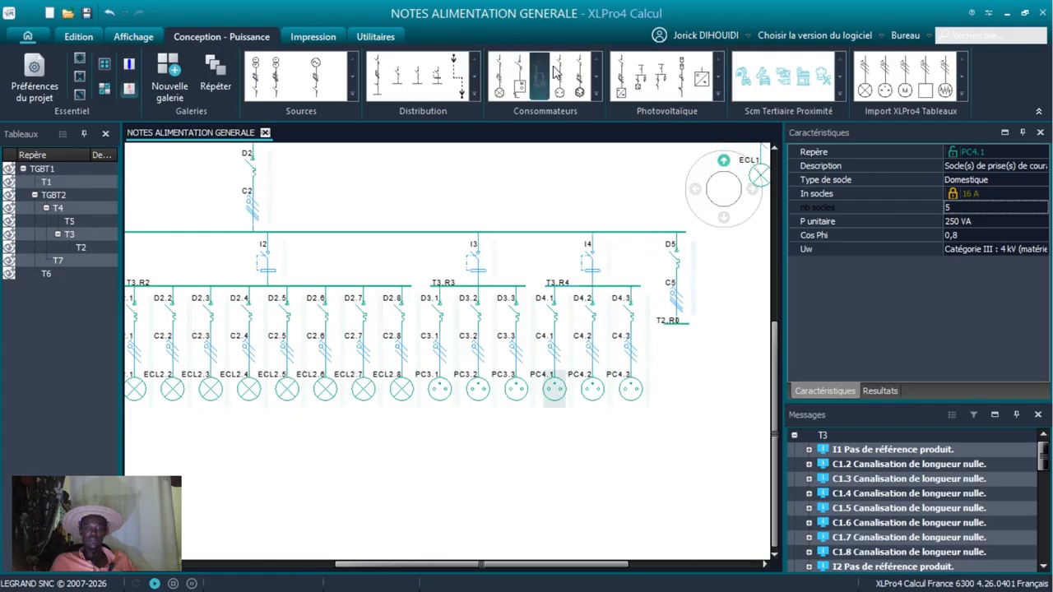
{"action": "mouse_move", "coordinate": [564, 72]}
{"action": "left_mouse_down"}
{"action": "mouse_move", "coordinate": [617, 296]}
{"action": "mouse_move", "coordinate": [615, 288]}
{"action": "left_mouse_up"}
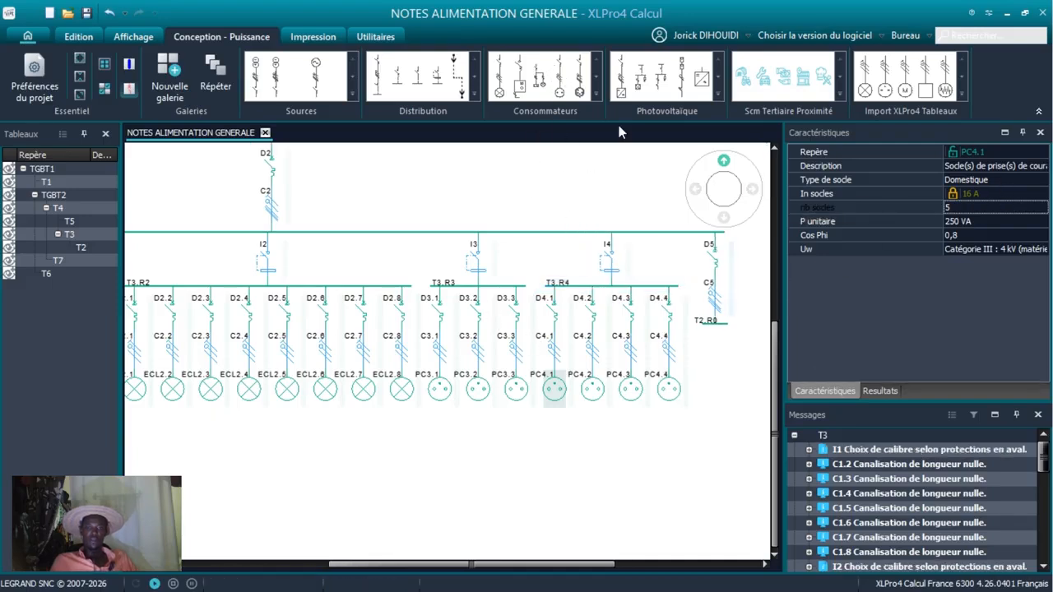
{"action": "left_click_drag", "start_coordinate": [558, 71], "coordinate": [498, 294]}
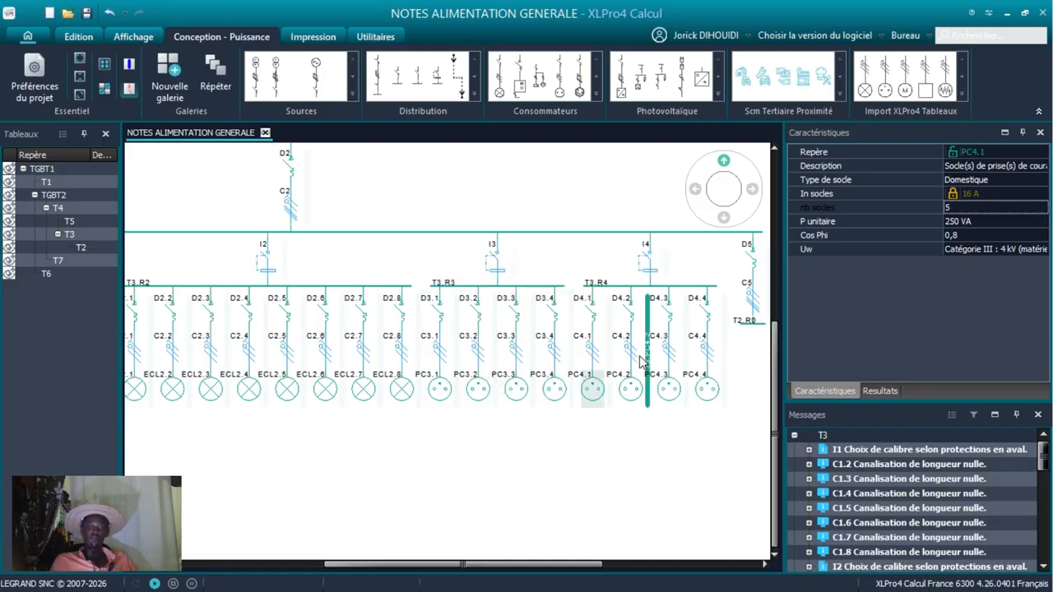
Browse the full consumer gallery and try to add a circuit from the Autres group at the end of busbar T3.R0.
{"action": "scroll", "coordinate": [682, 449], "scroll_direction": "down", "scroll_amount": 2}
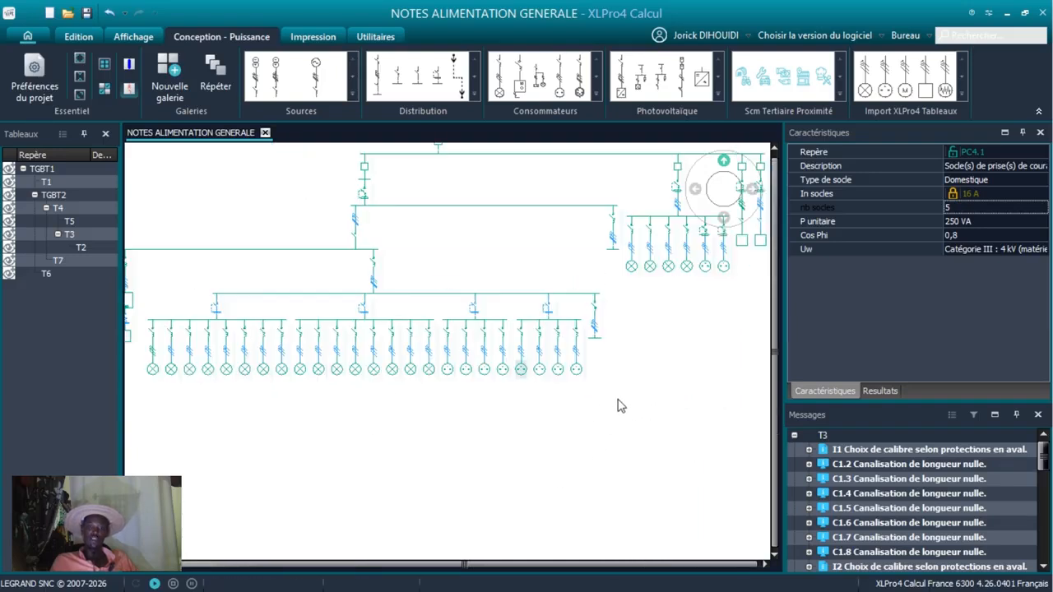
{"action": "middle_click_drag", "start_coordinate": [443, 388], "coordinate": [485, 383]}
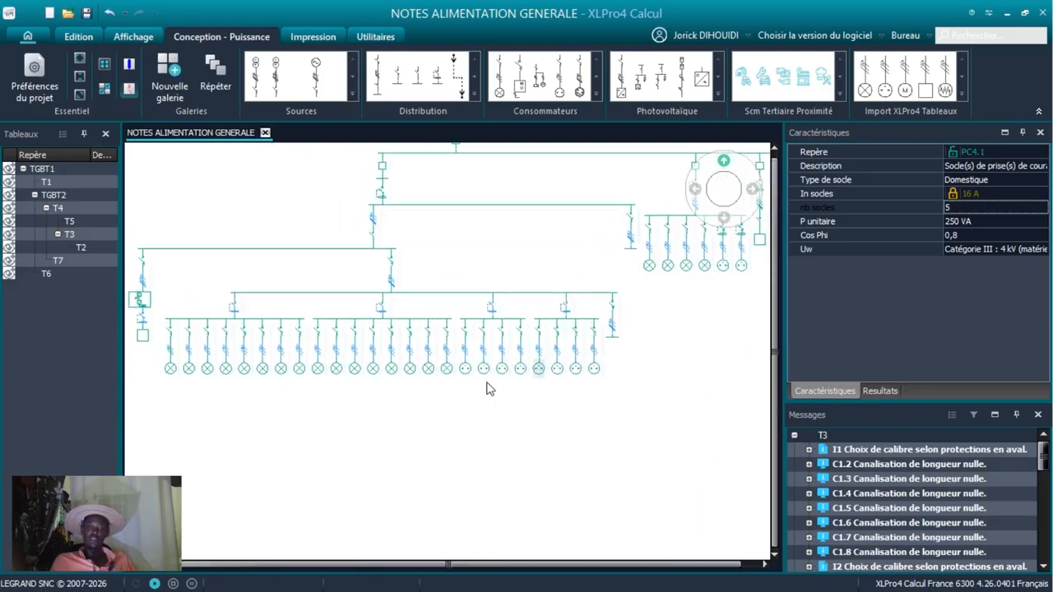
{"action": "left_click", "coordinate": [596, 92]}
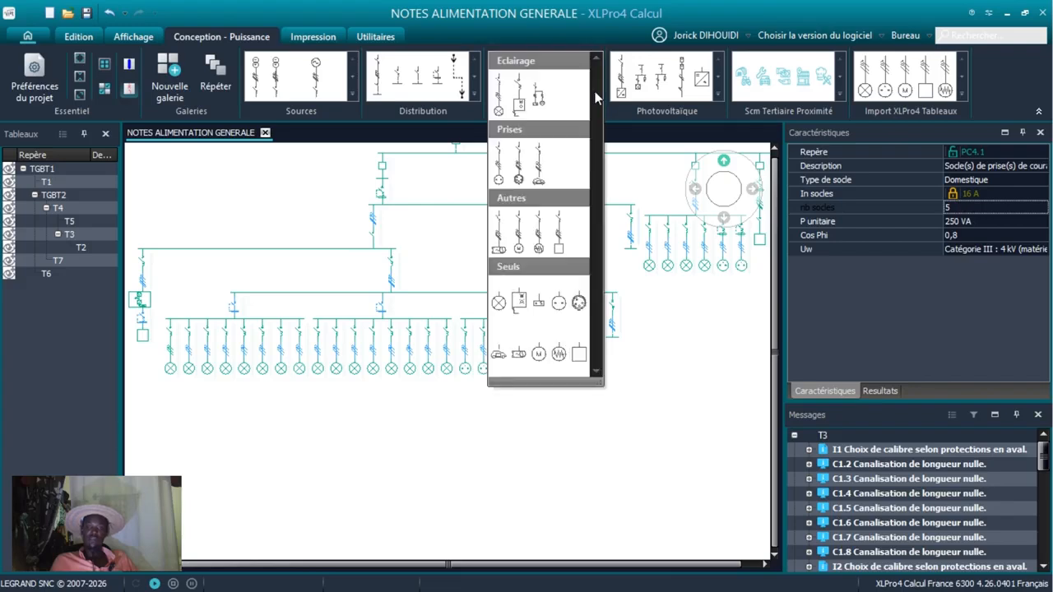
{"action": "left_click", "coordinate": [539, 171]}
{"action": "mouse_move", "coordinate": [535, 222]}
{"action": "left_mouse_down"}
{"action": "mouse_move", "coordinate": [611, 320]}
{"action": "mouse_move", "coordinate": [622, 293]}
{"action": "mouse_move", "coordinate": [613, 301]}
{"action": "left_mouse_up"}
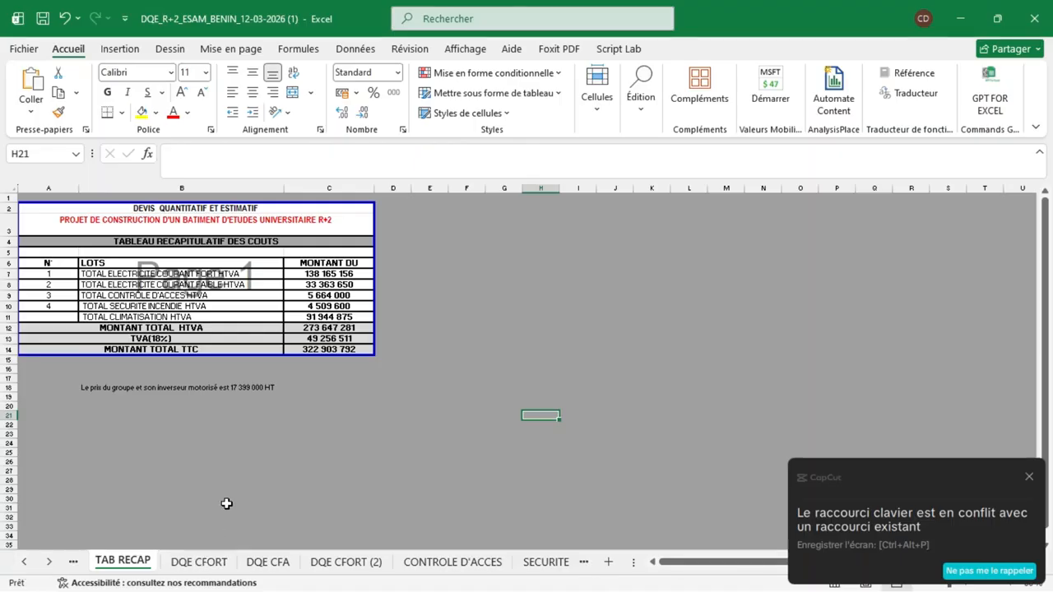
Switch to the DQE_R+2_ESAM_BENIN_12-03-2026 workbook in Excel and check the COURANT FORT and COURANT FAIBLE amounts in TAB RECAP.
{"action": "left_click", "coordinate": [343, 274]}
{"action": "left_click", "coordinate": [337, 284]}
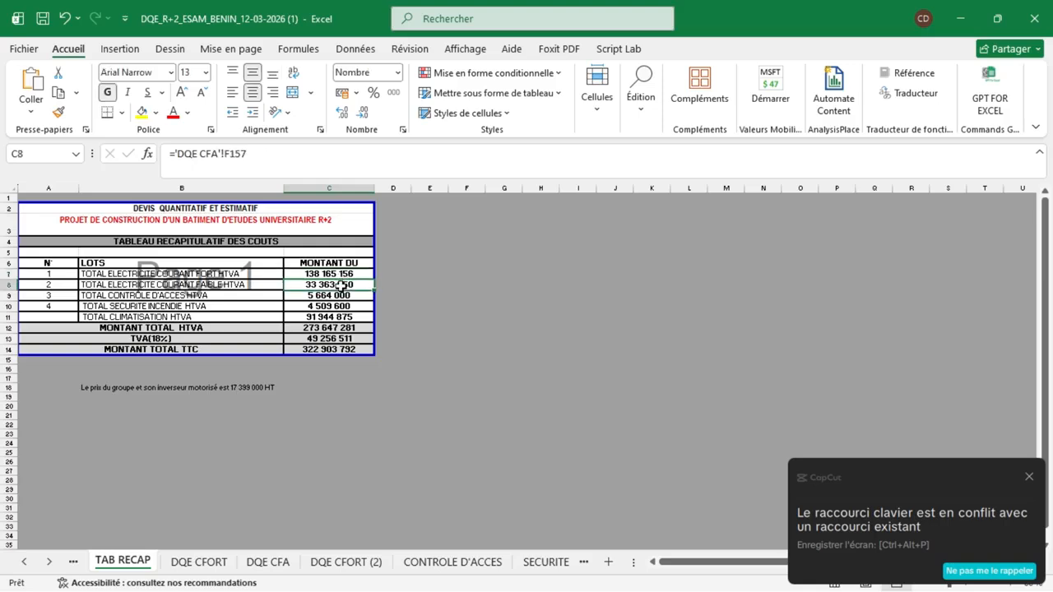
{"action": "left_click", "coordinate": [337, 274]}
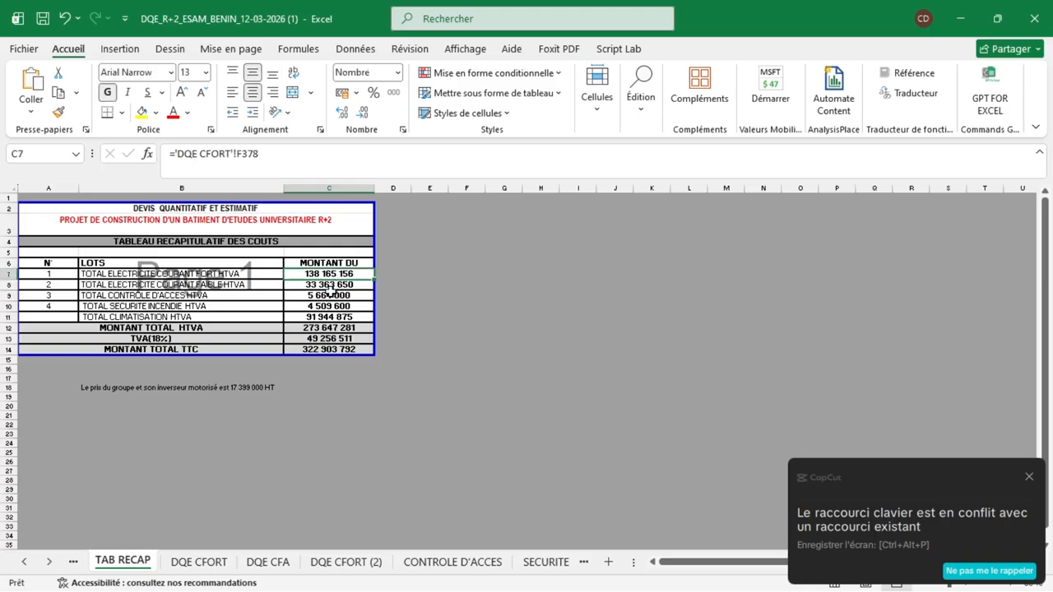